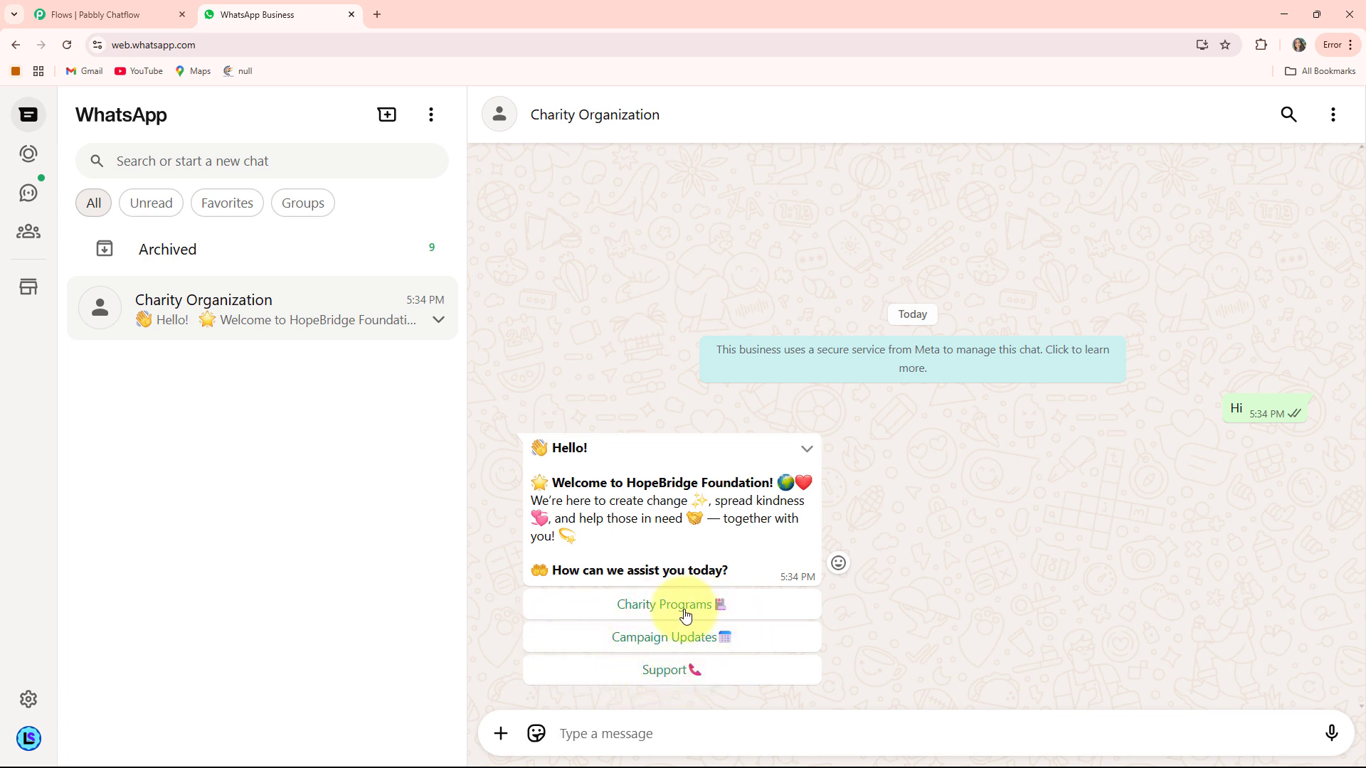
- Choose Charity Programs, then Donate, send the donor's full name, and pick Feed a Family
left_click(654, 612)
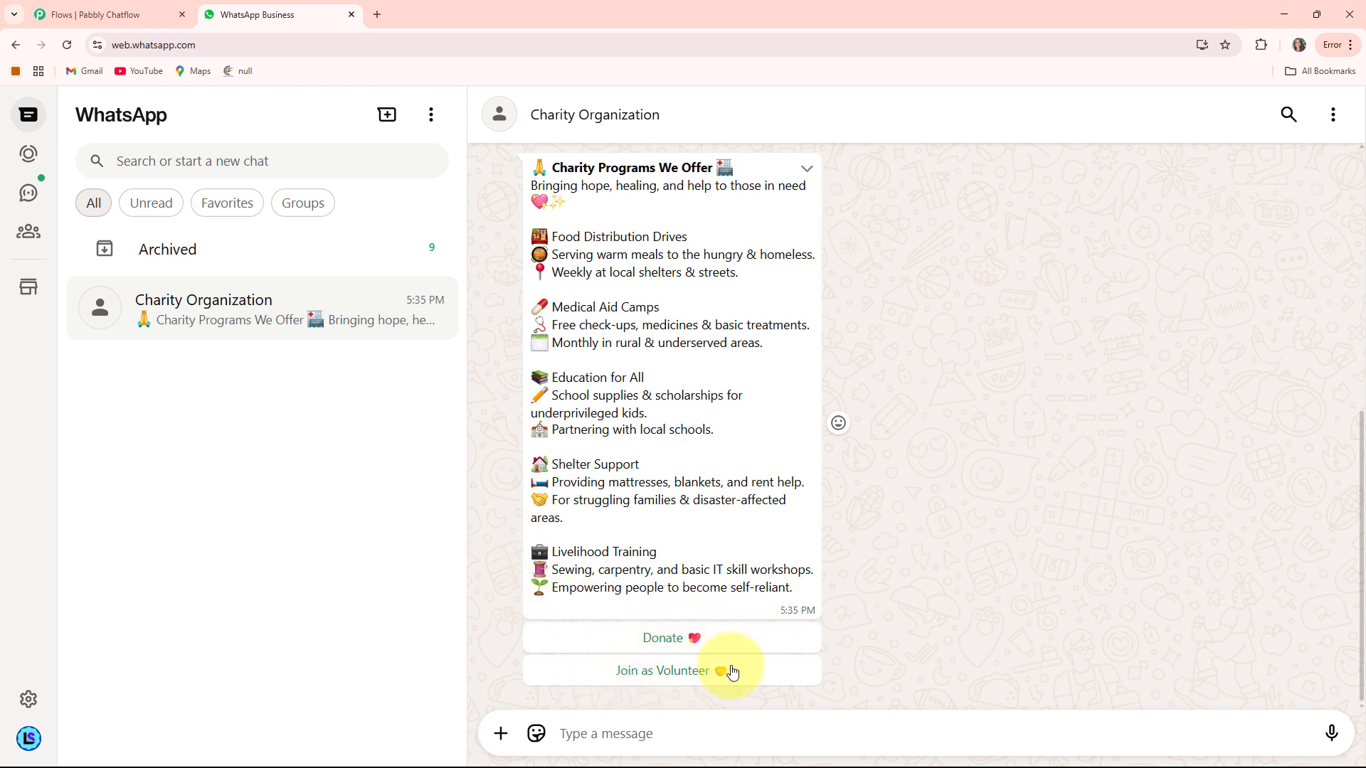
left_click(658, 641)
left_click(583, 734)
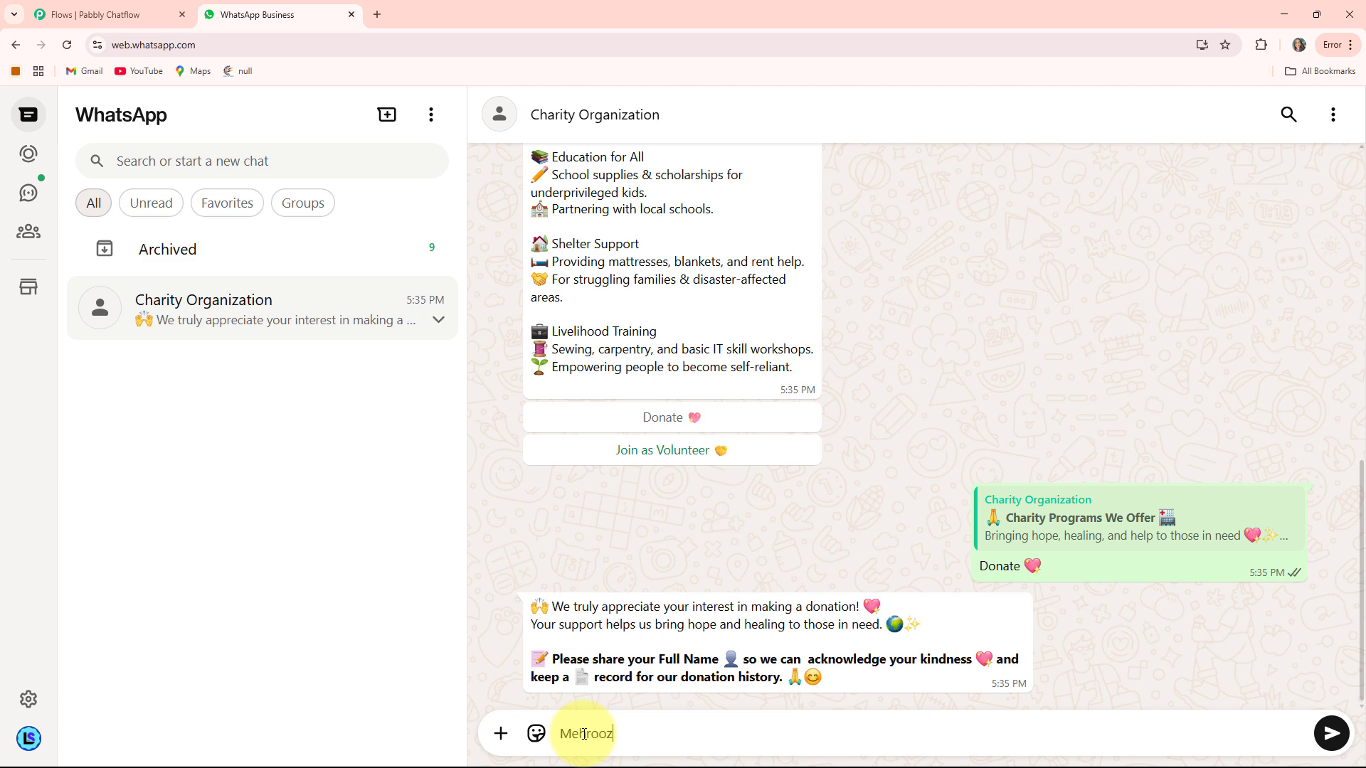
key("Return")
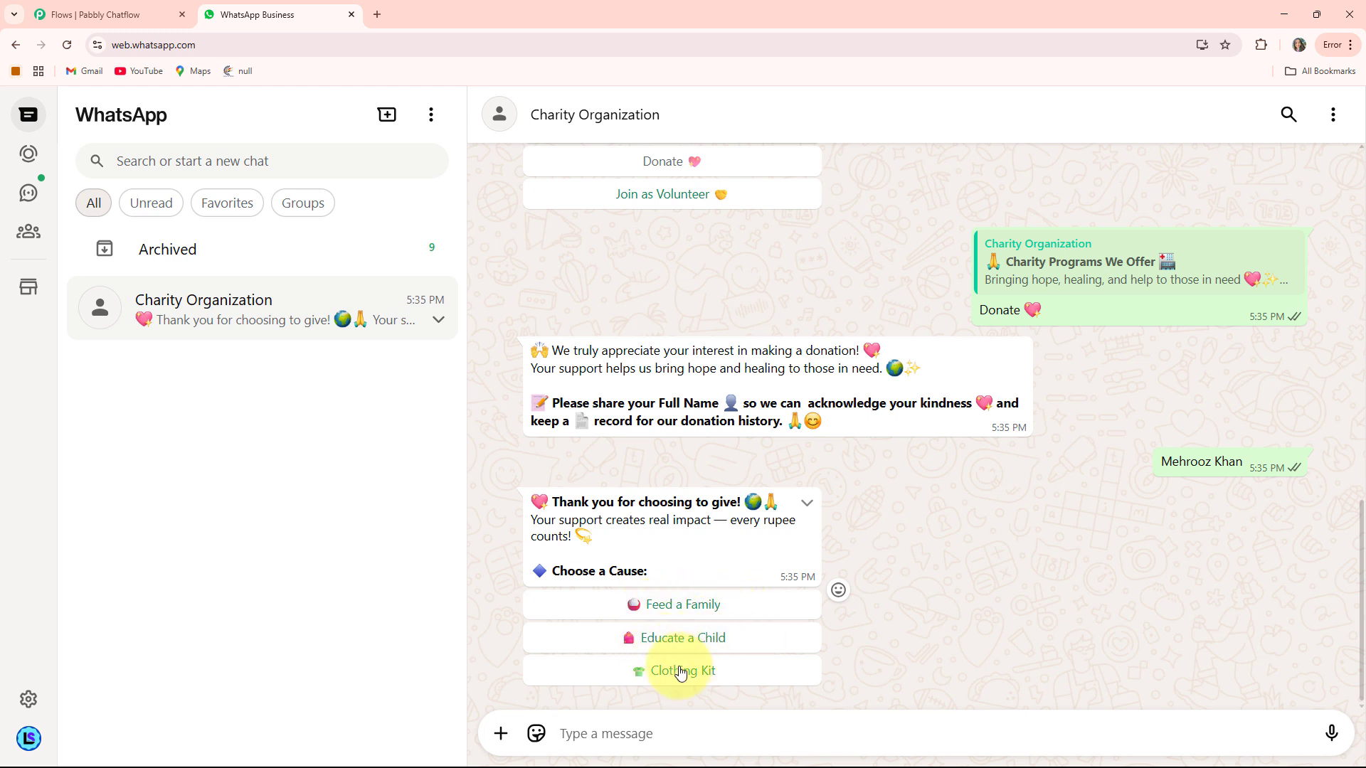
left_click(677, 609)
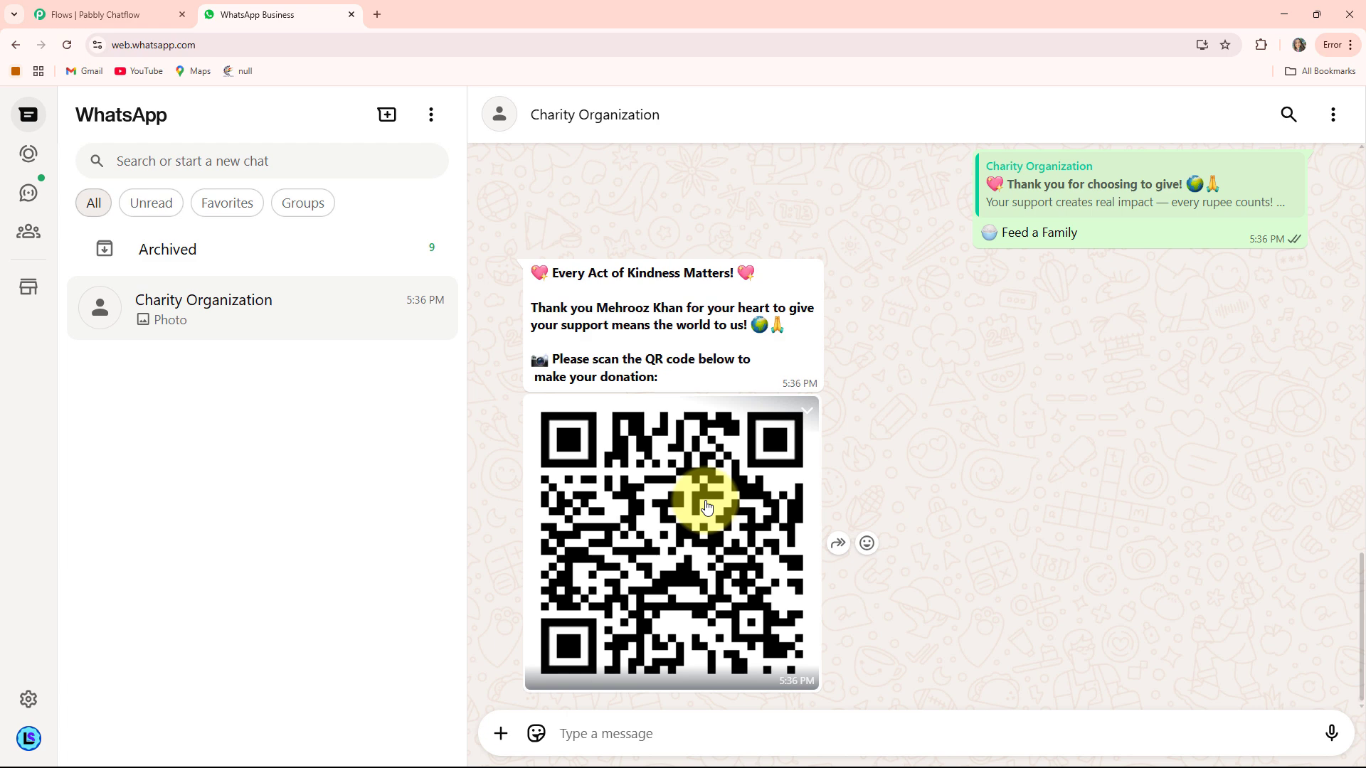
scroll(706, 504, "up", 10)
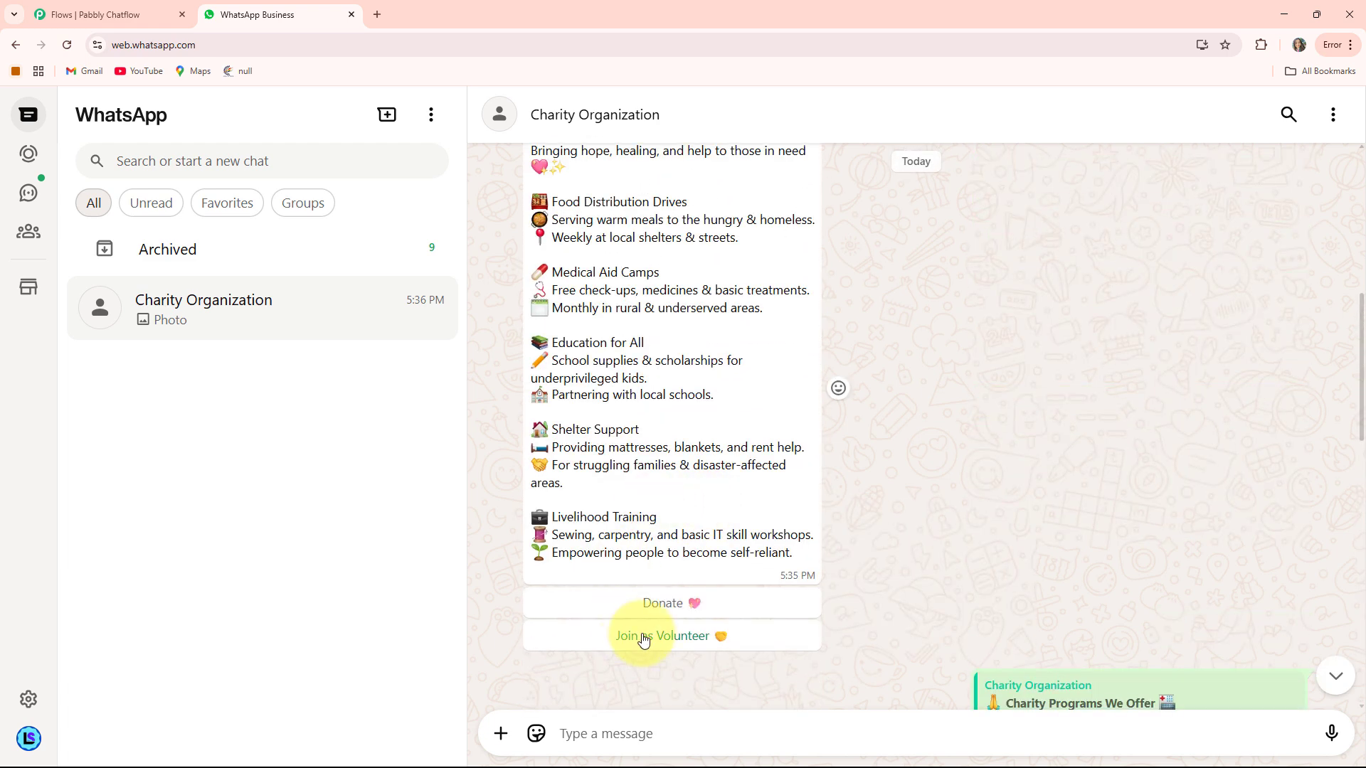
- Choose Join as Volunteer, send the volunteer's full name, and give Monday as availability
left_click(644, 636)
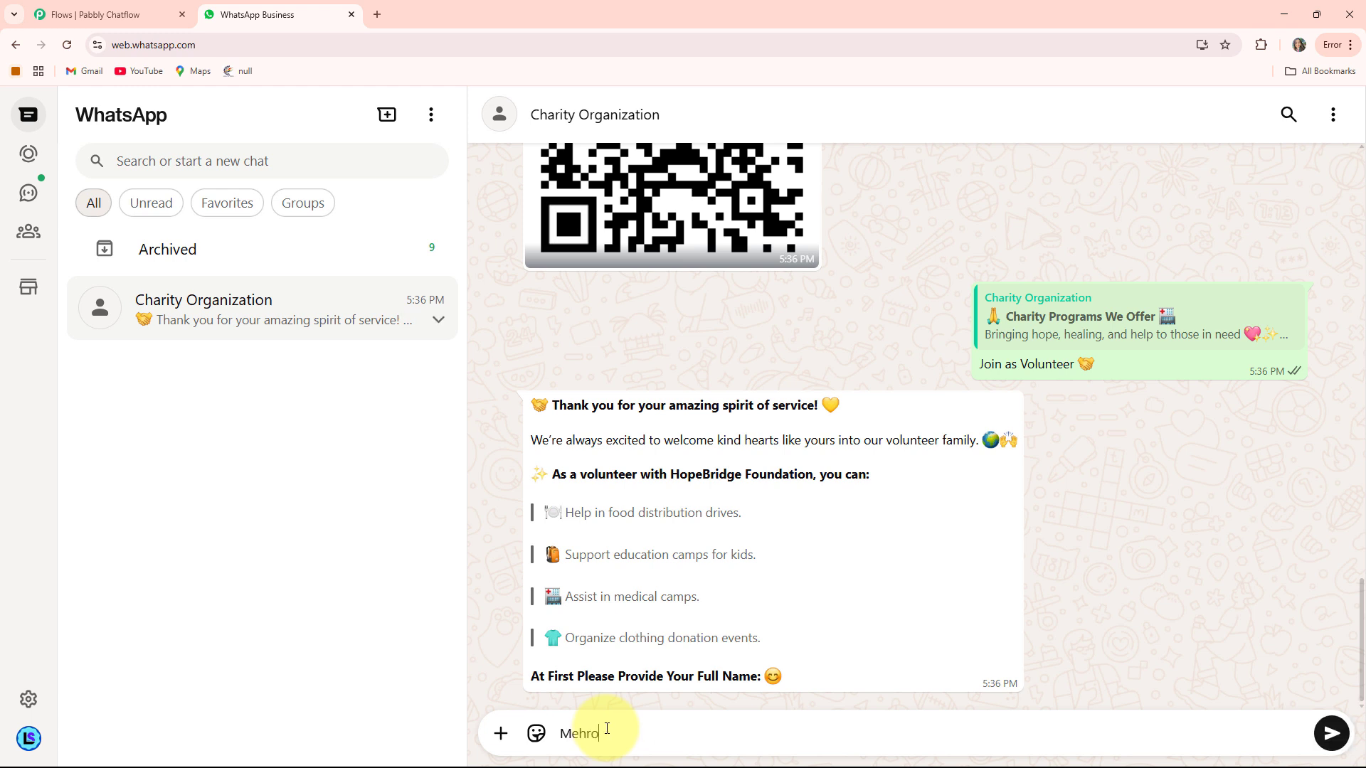
key("Return")
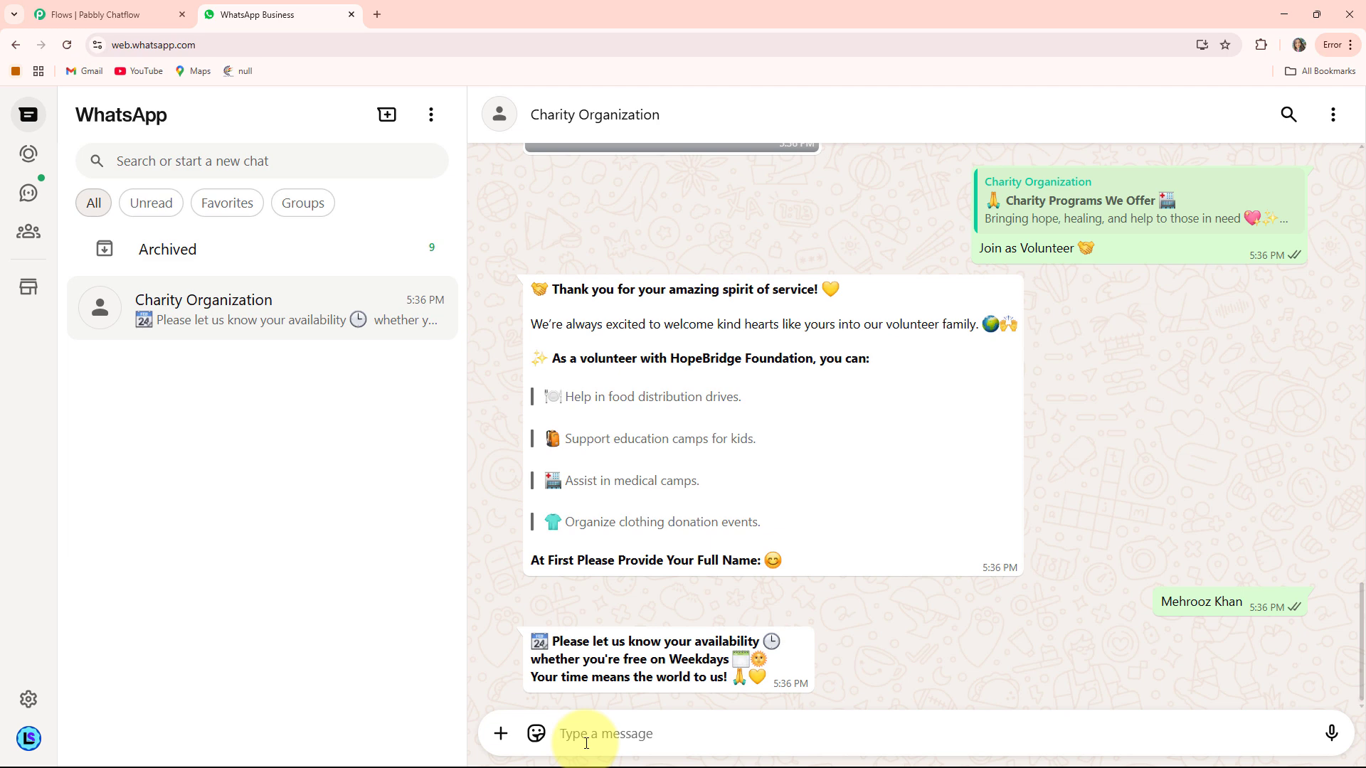
type("Monday")
key("Return")
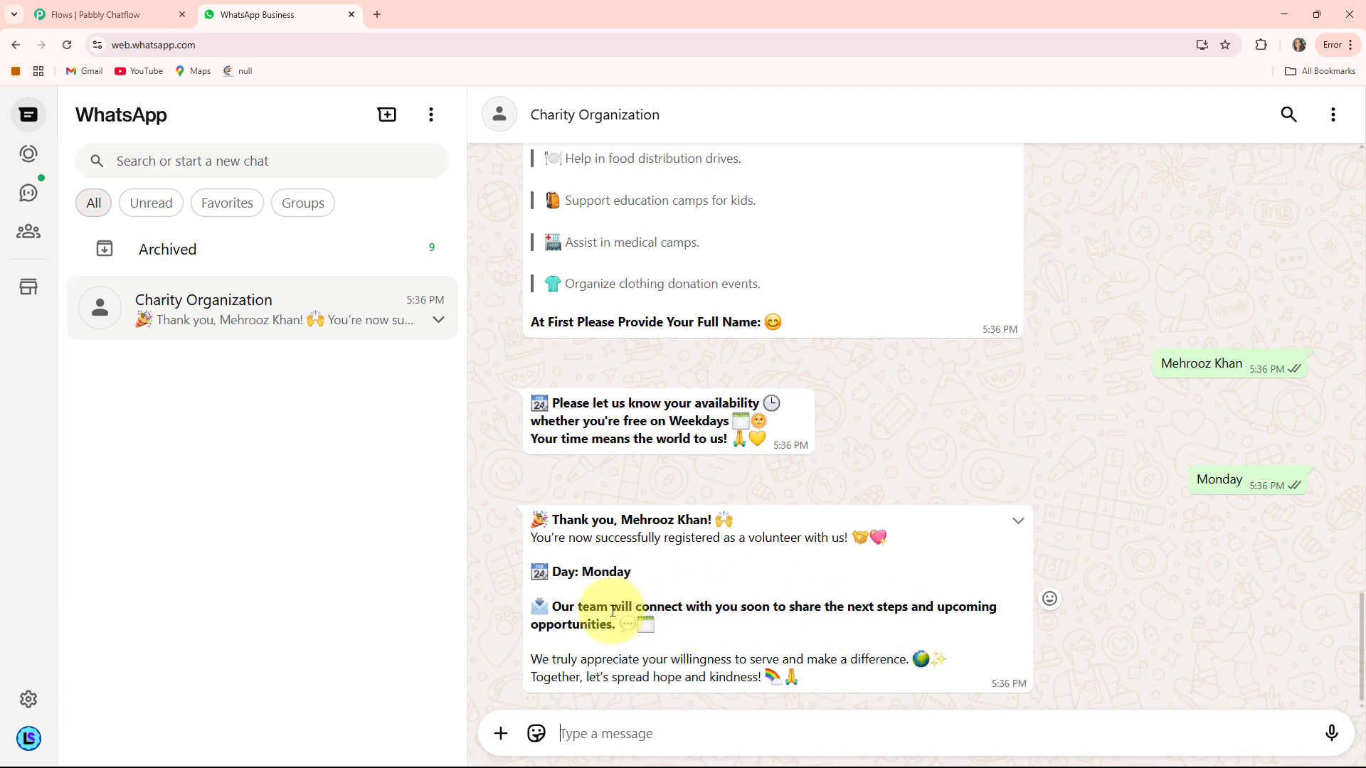
scroll(613, 612, "up", 15)
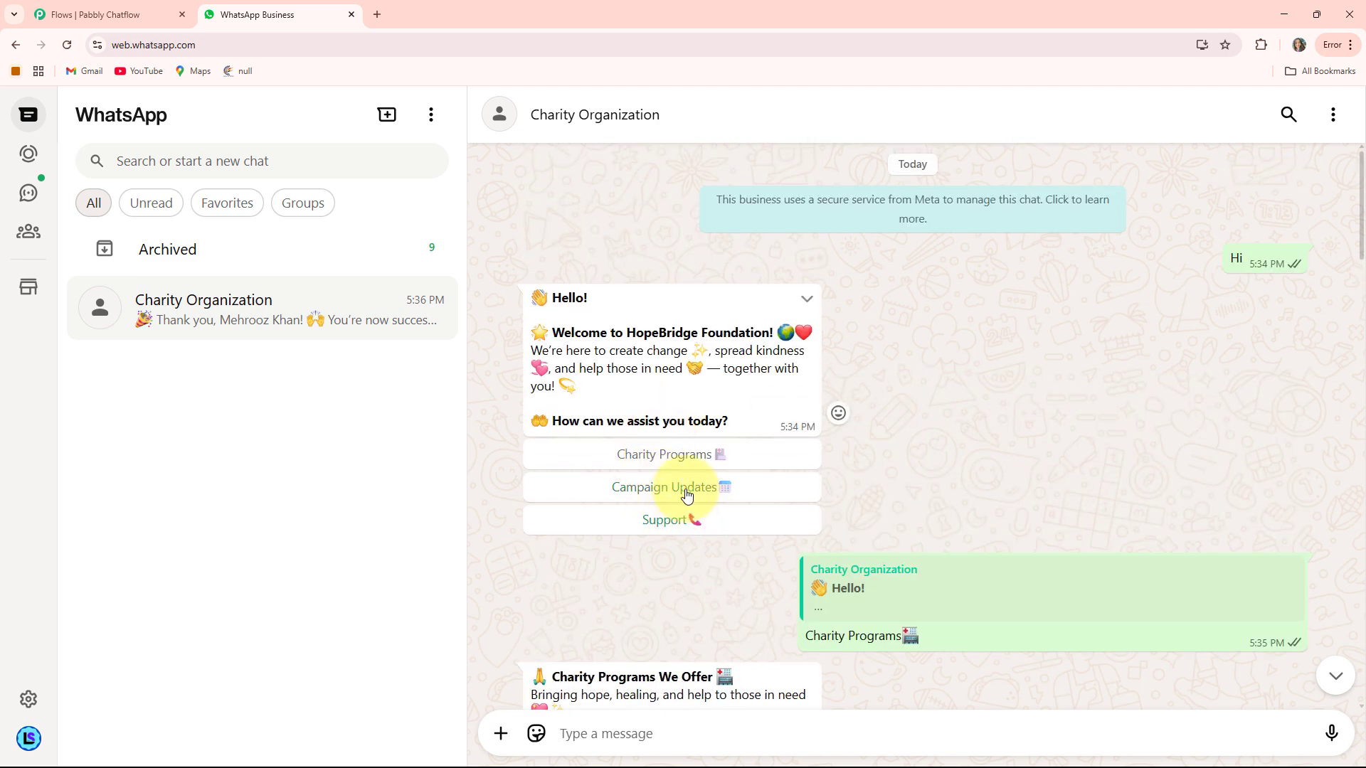
- Ask the bot for Campaign Updates and read its reply
left_click(687, 496)
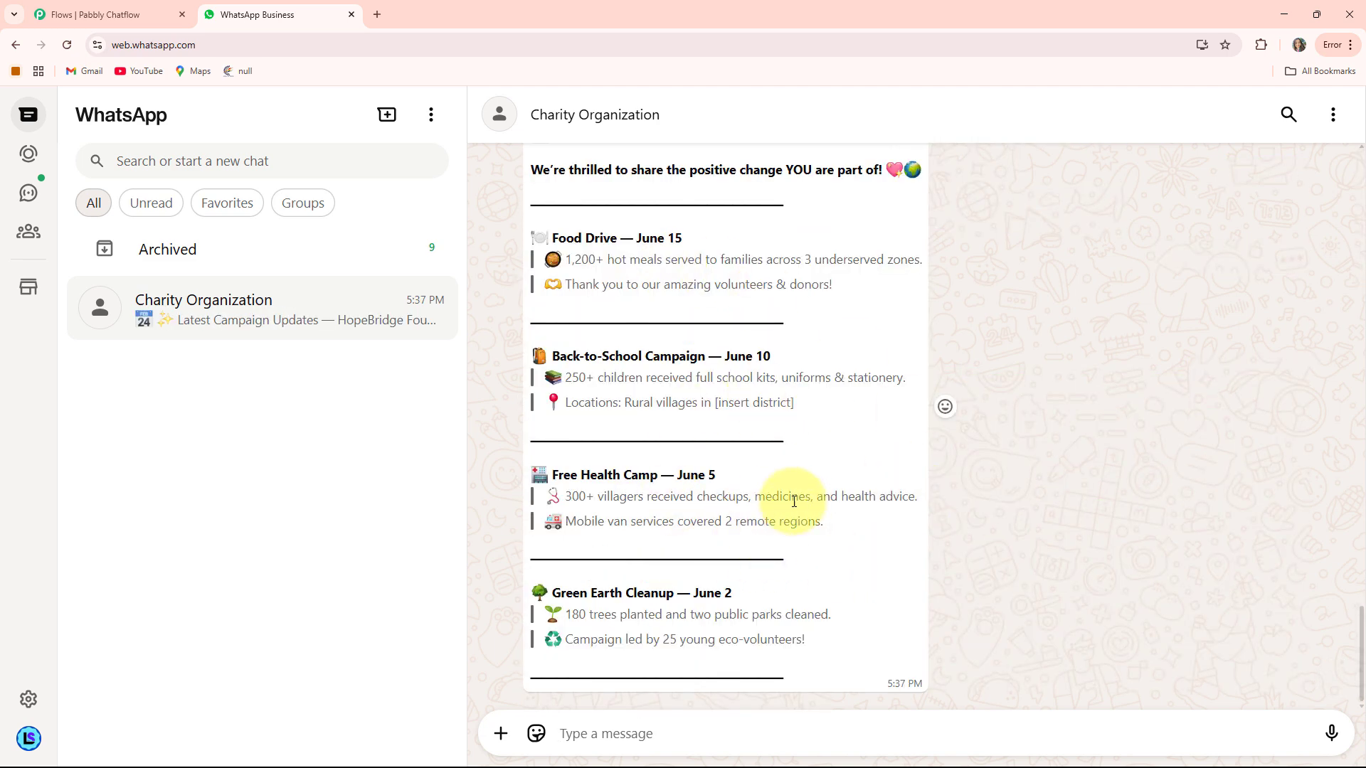
scroll(870, 540, "up", 1)
scroll(867, 536, "down", 1)
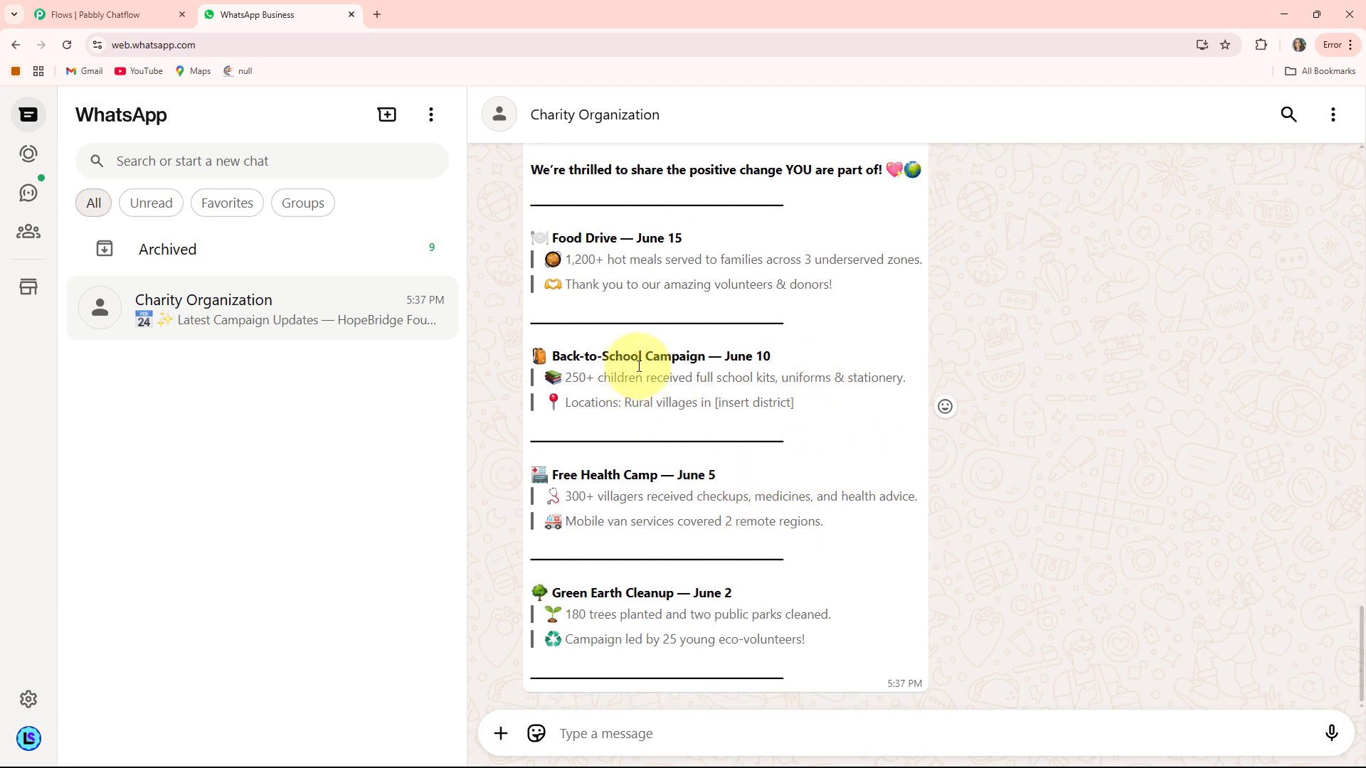
scroll(774, 509, "up", 15)
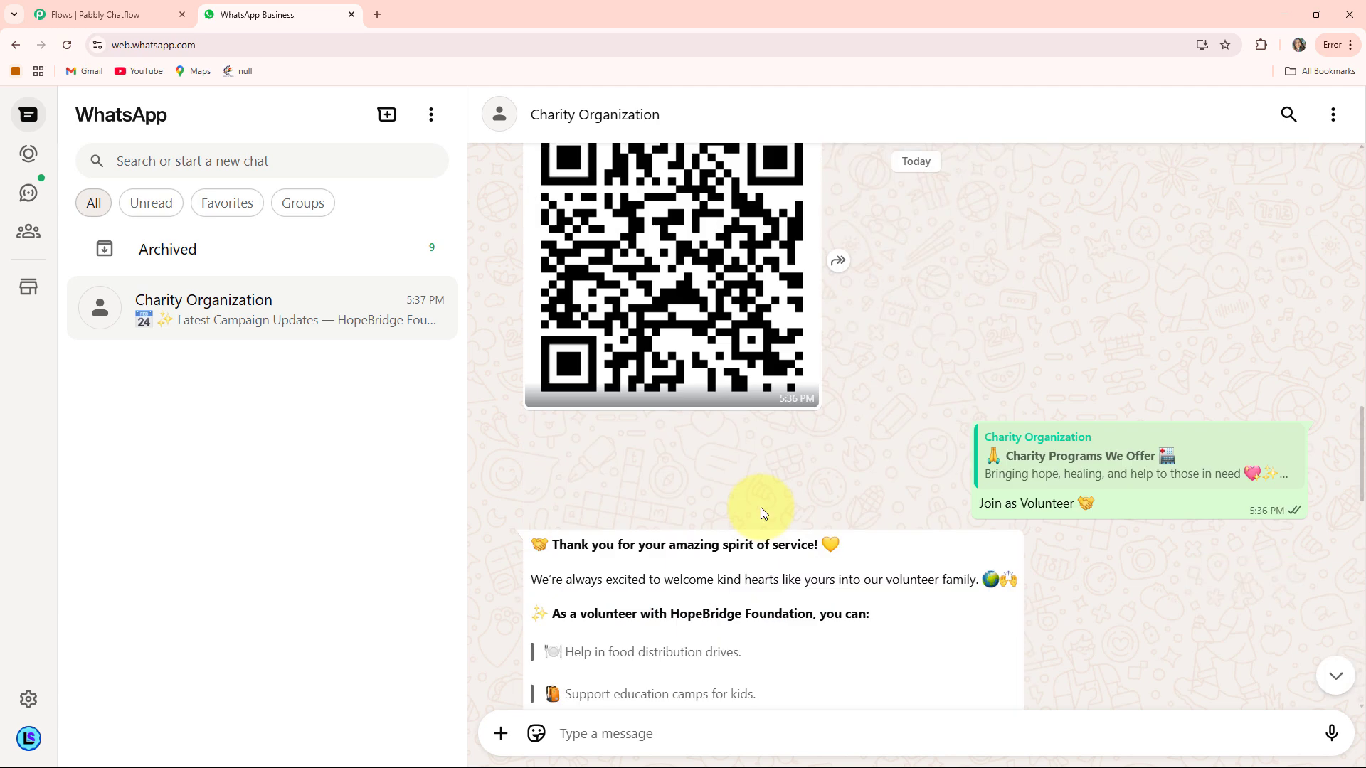
scroll(761, 512, "up", 10)
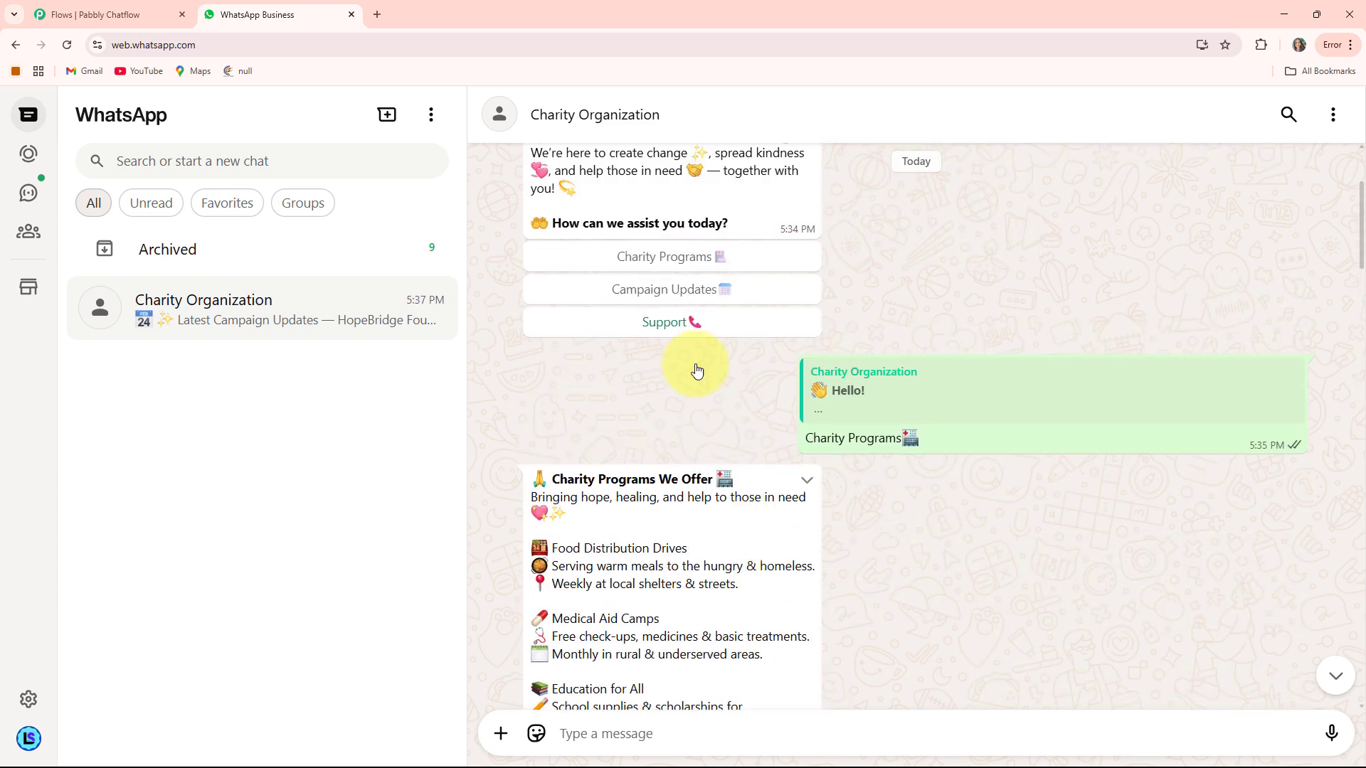
- Request Support from the welcome menu, review the help reply, and open a new browser tab
left_click(700, 380)
scroll(790, 514, "up", 12)
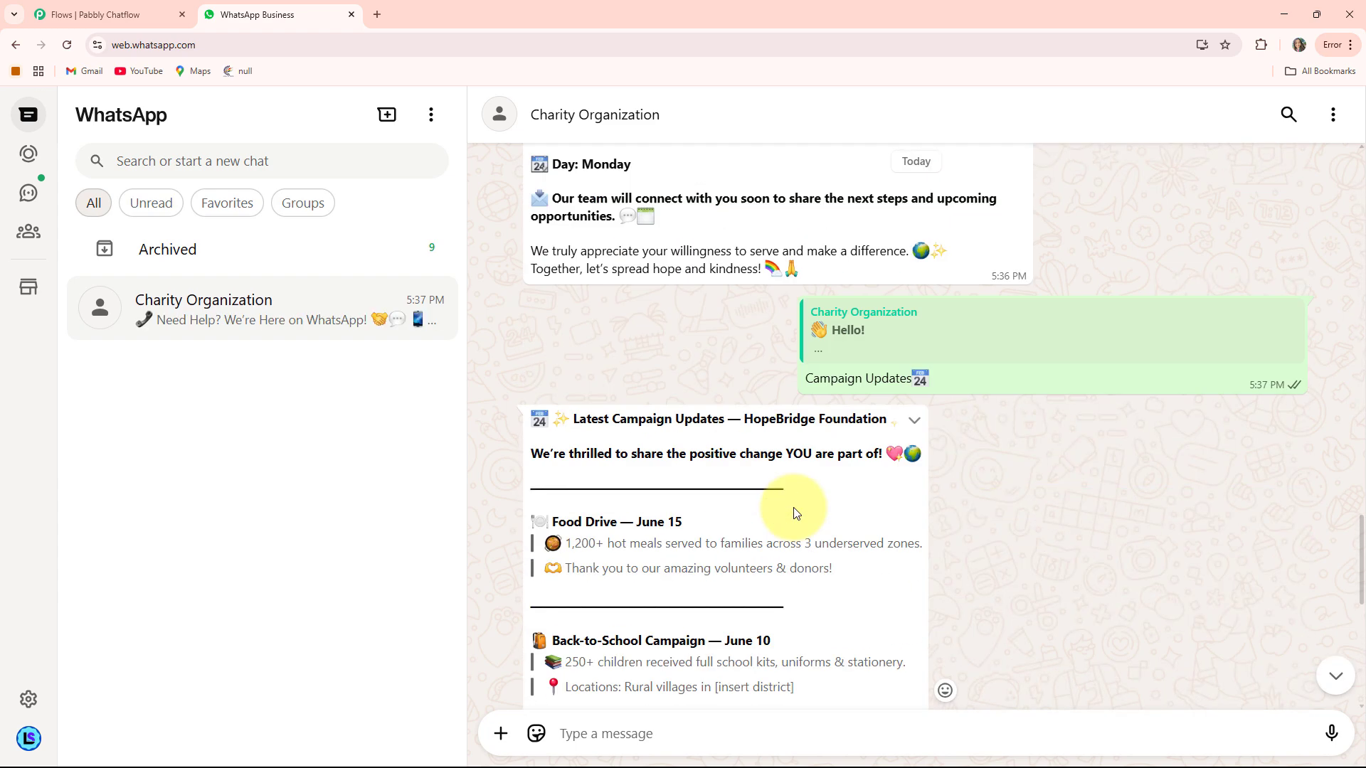
scroll(795, 507, "up", 5)
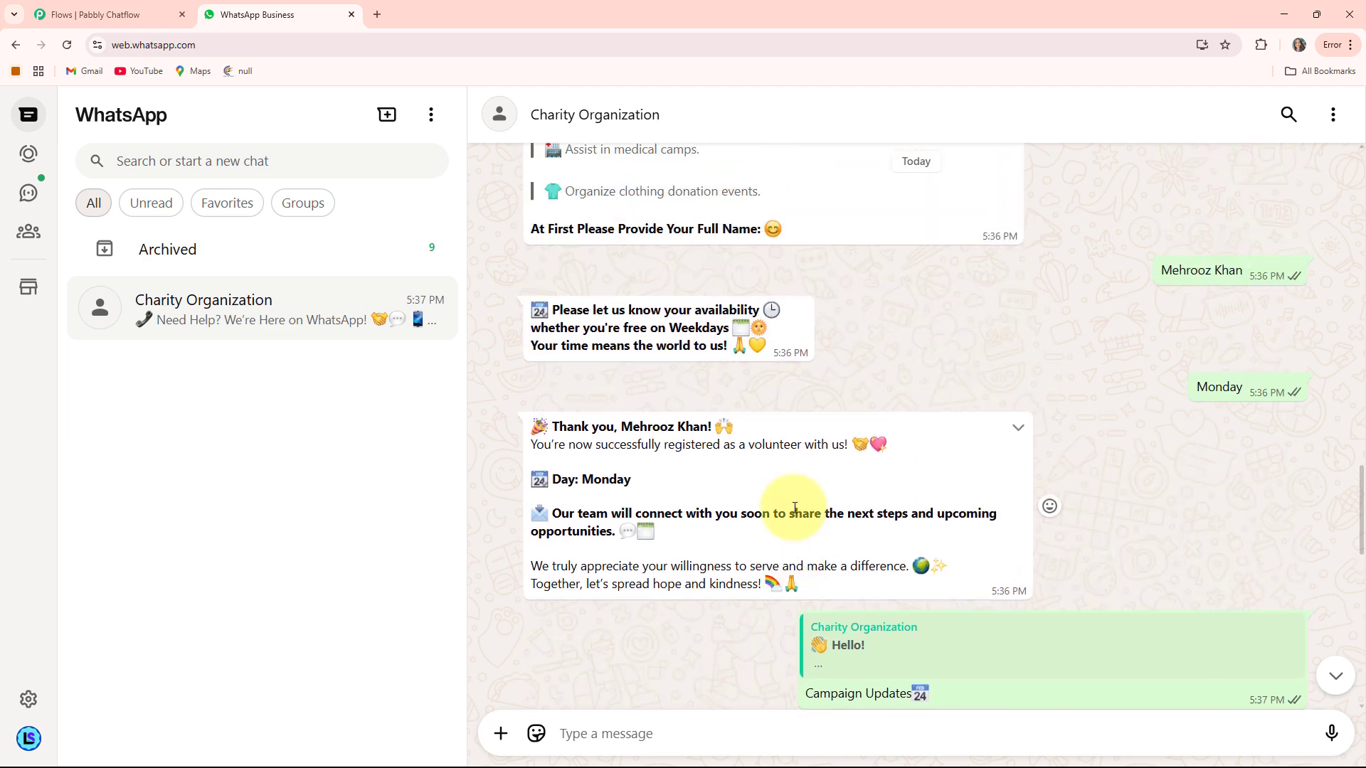
scroll(795, 508, "up", 3)
scroll(795, 508, "down", 3)
scroll(795, 514, "up", 1)
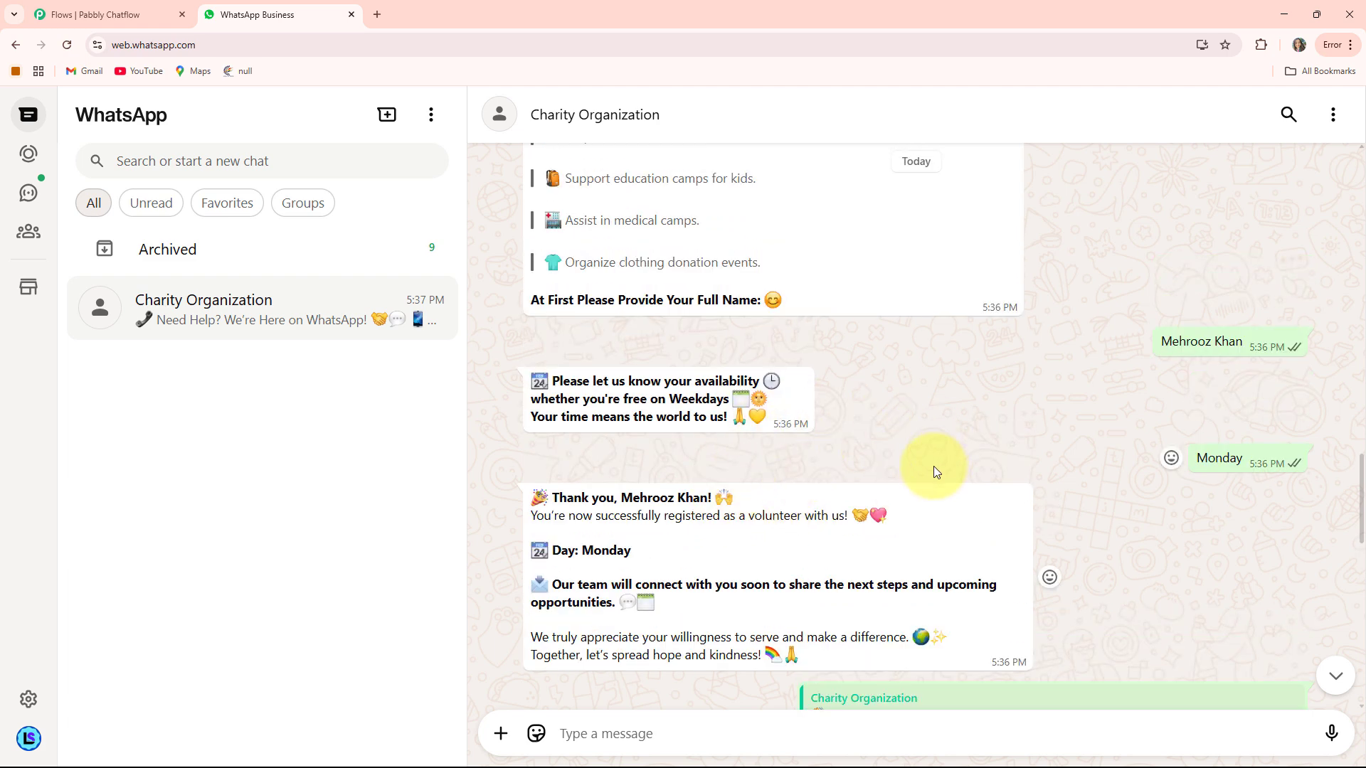
scroll(937, 471, "down", 2)
scroll(933, 467, "up", 1)
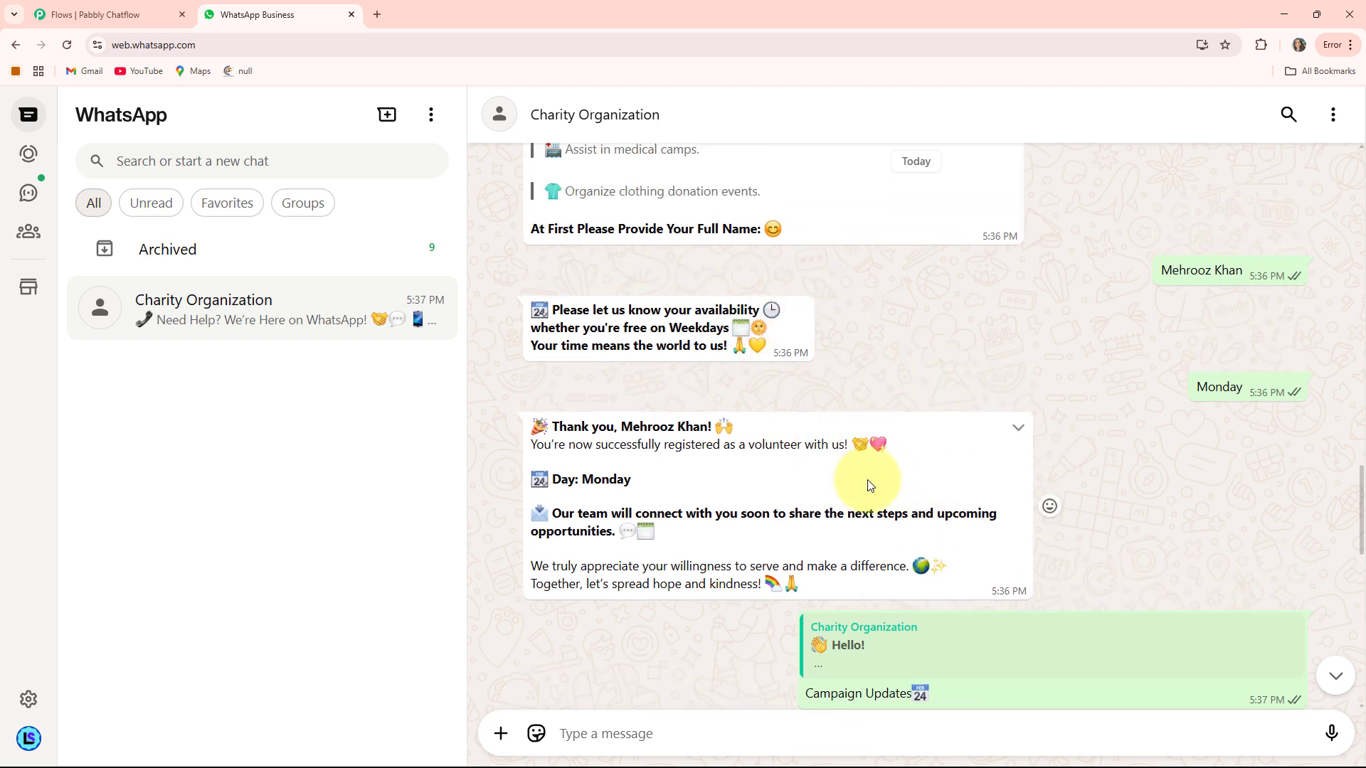
left_click(377, 14)
- Go to pabbly.com/chatflow, sign in, and launch Pabbly Chatflow with Access Now
type("pabb")
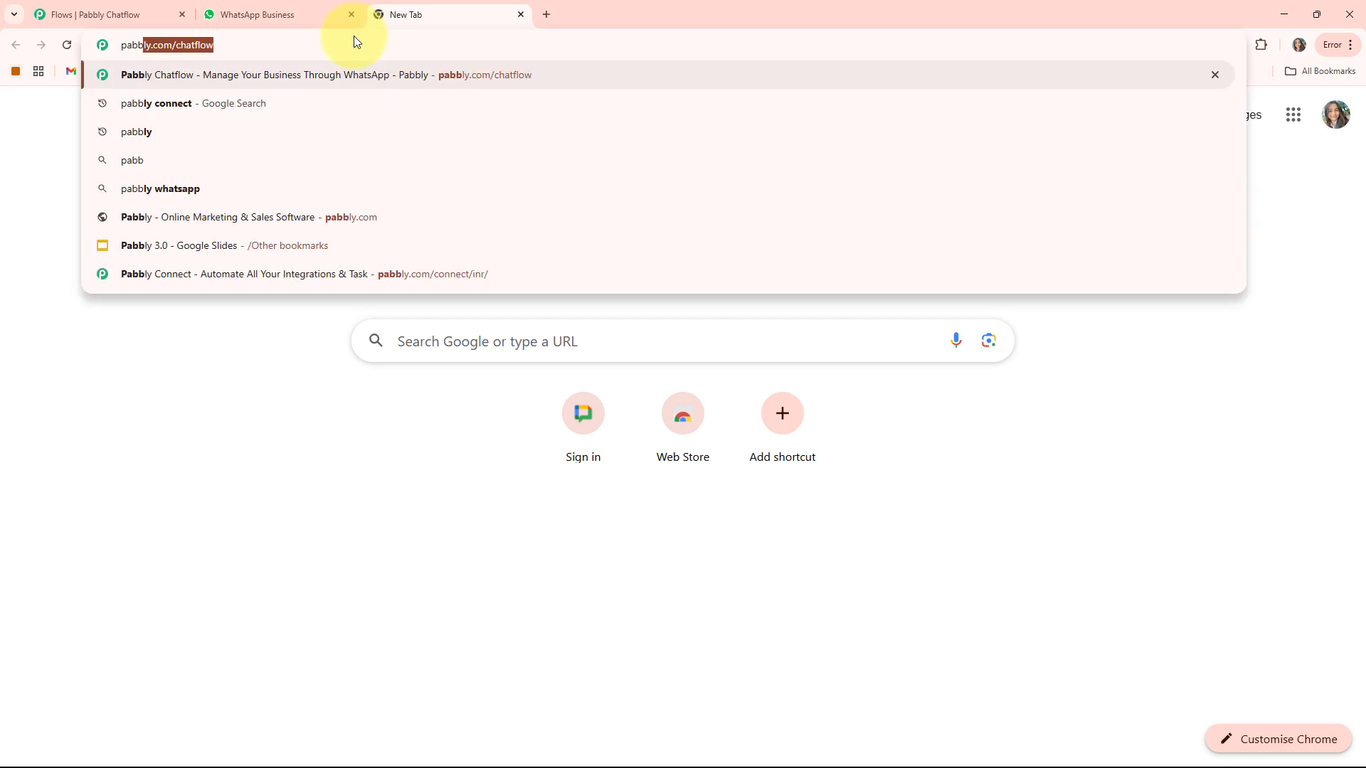
key("Return")
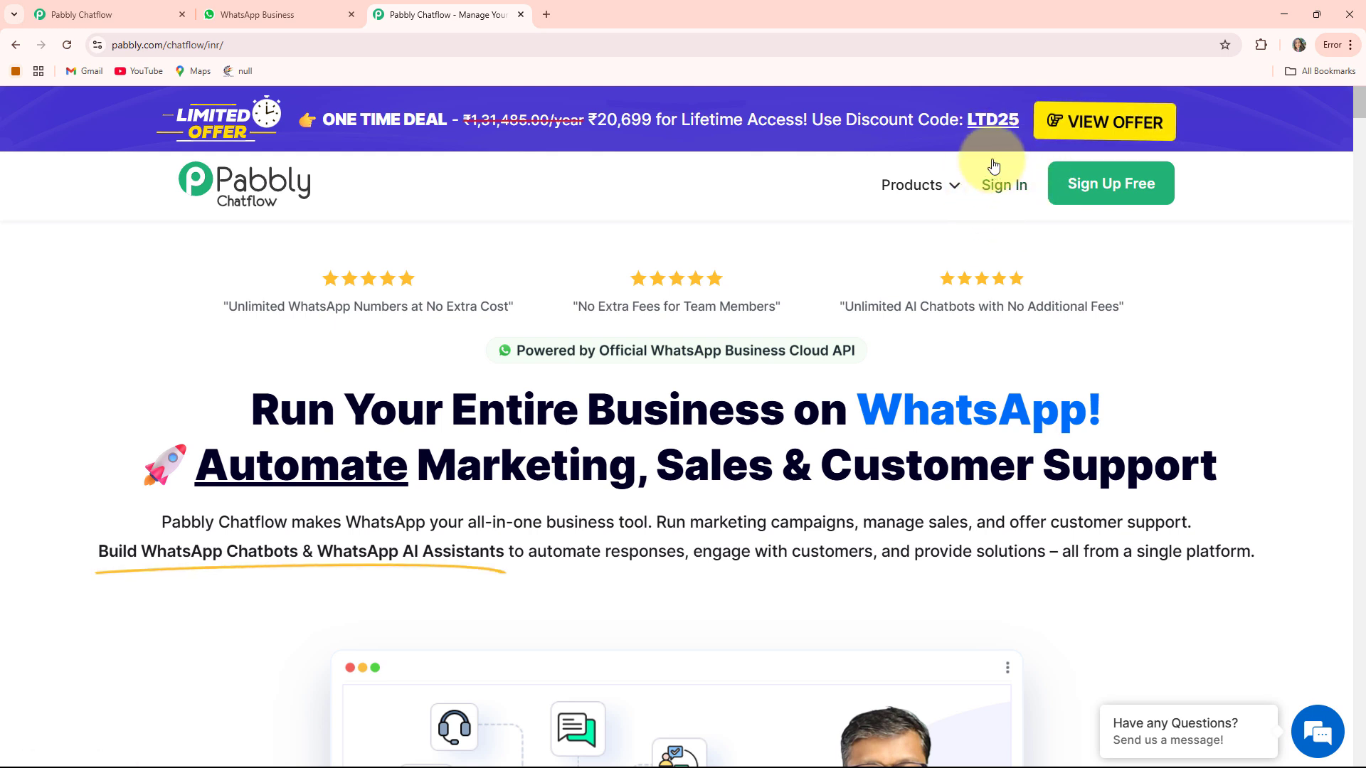
left_click(1019, 185)
scroll(484, 272, "down", 2)
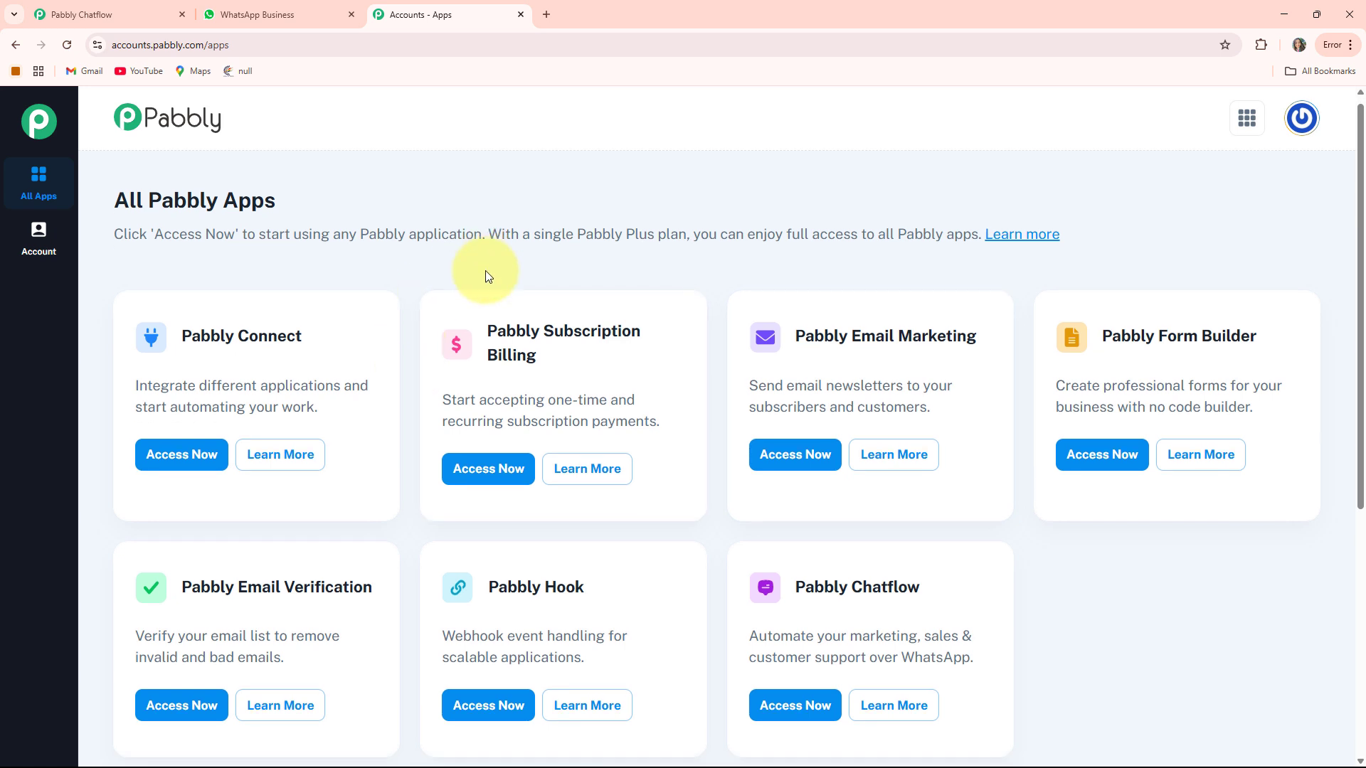
scroll(799, 369, "up", 2)
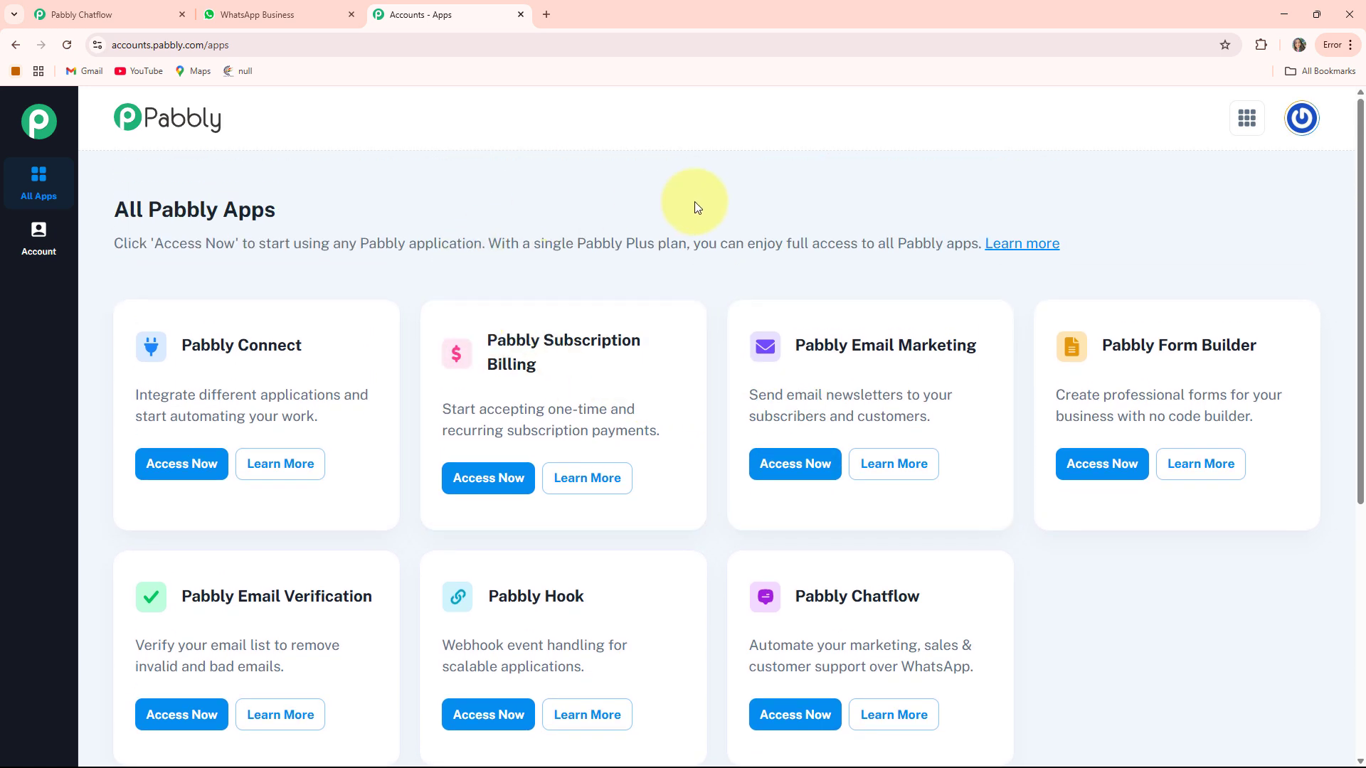
scroll(555, 370, "down", 2)
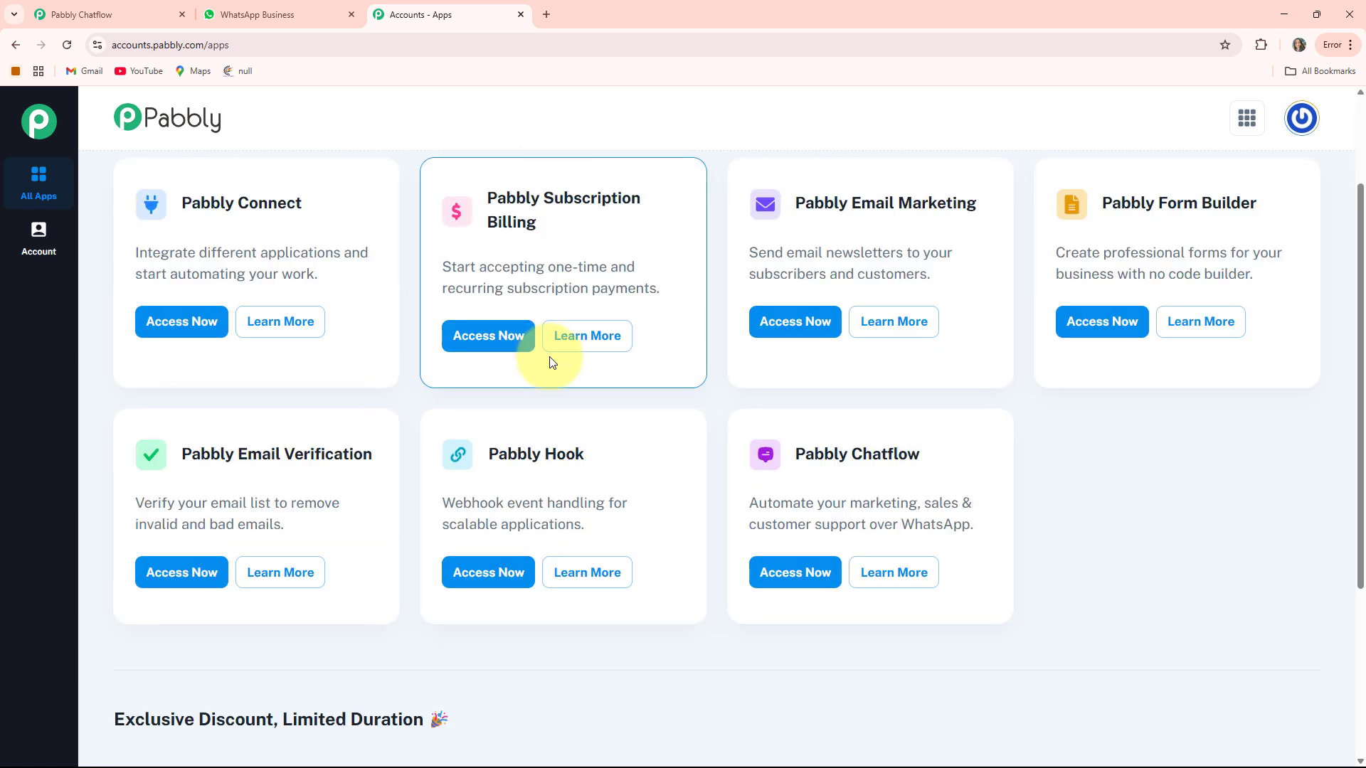
scroll(541, 411, "up", 1)
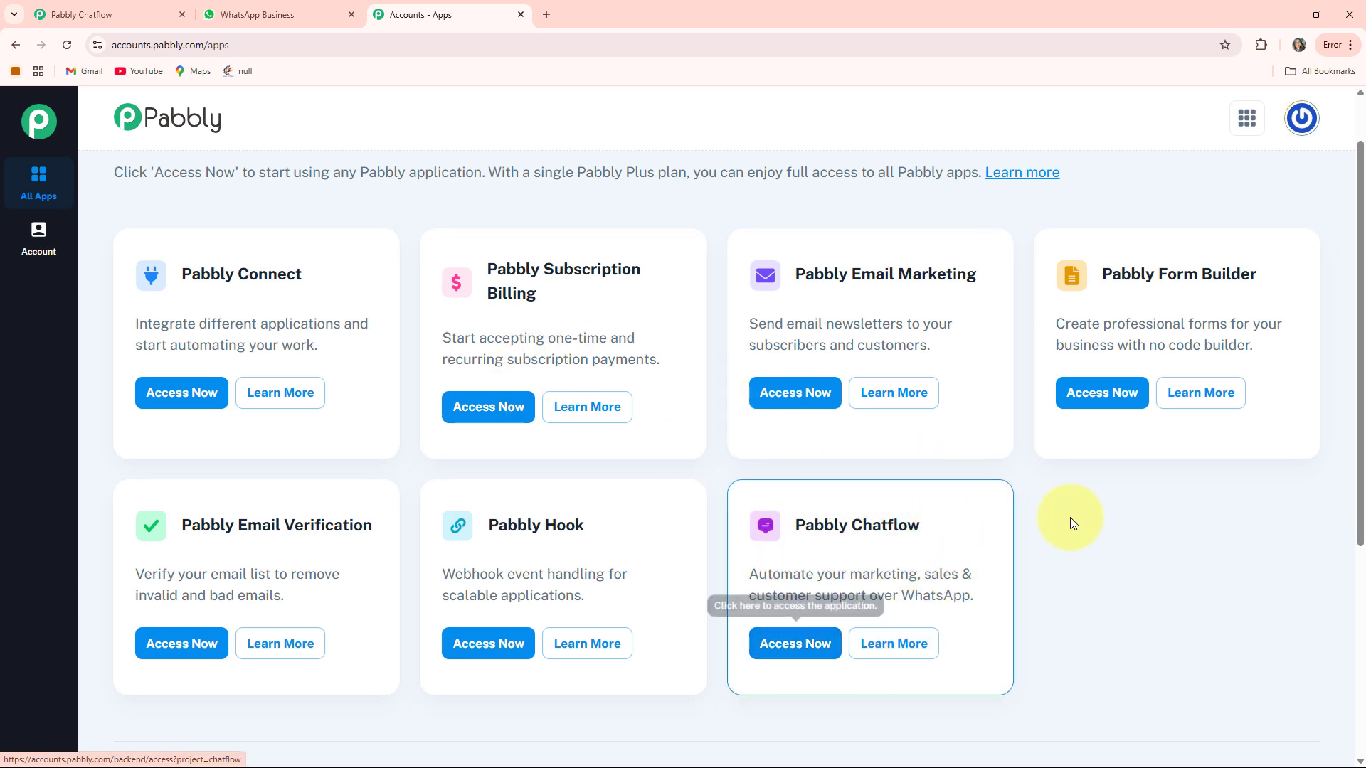
left_click(832, 646)
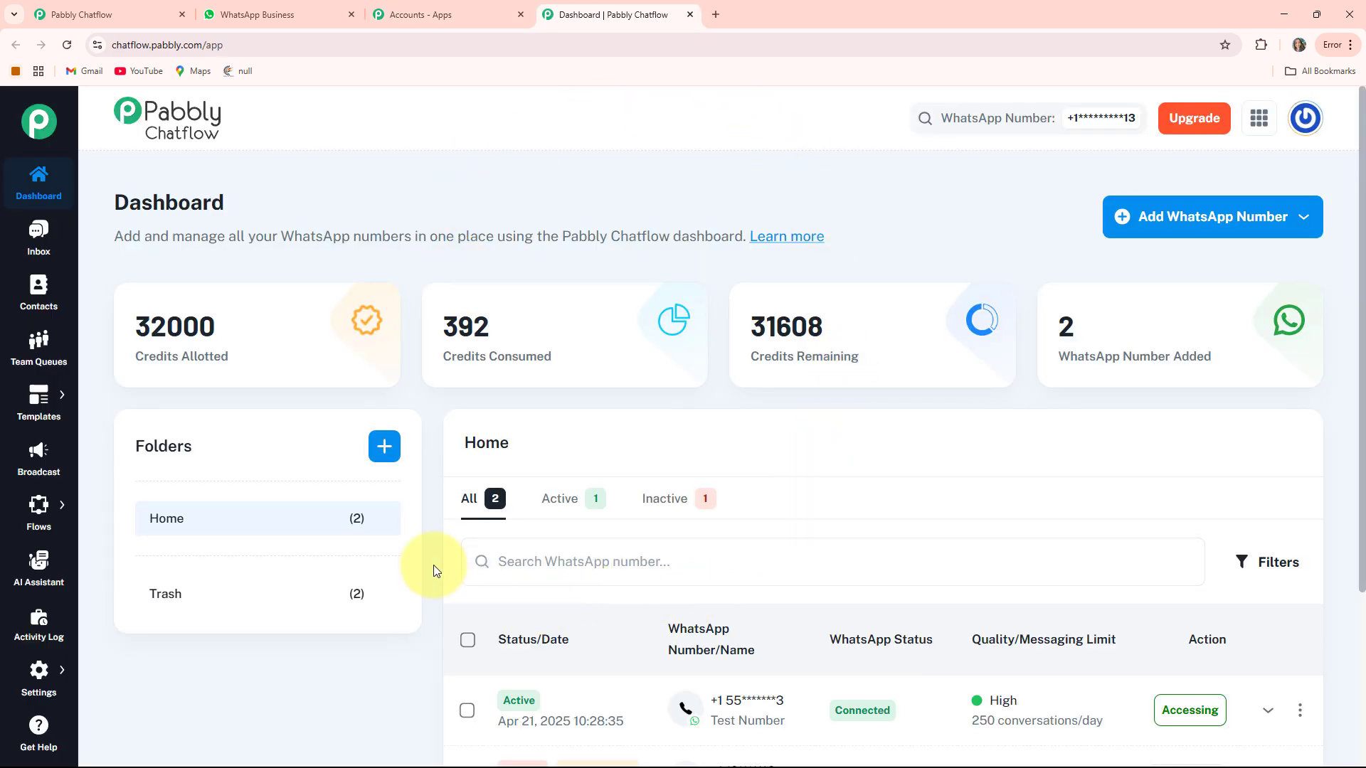
- Review the Credits Allotted card and manual-token number option, then go to the Inbox
left_click_drag(125, 363, 984, 361)
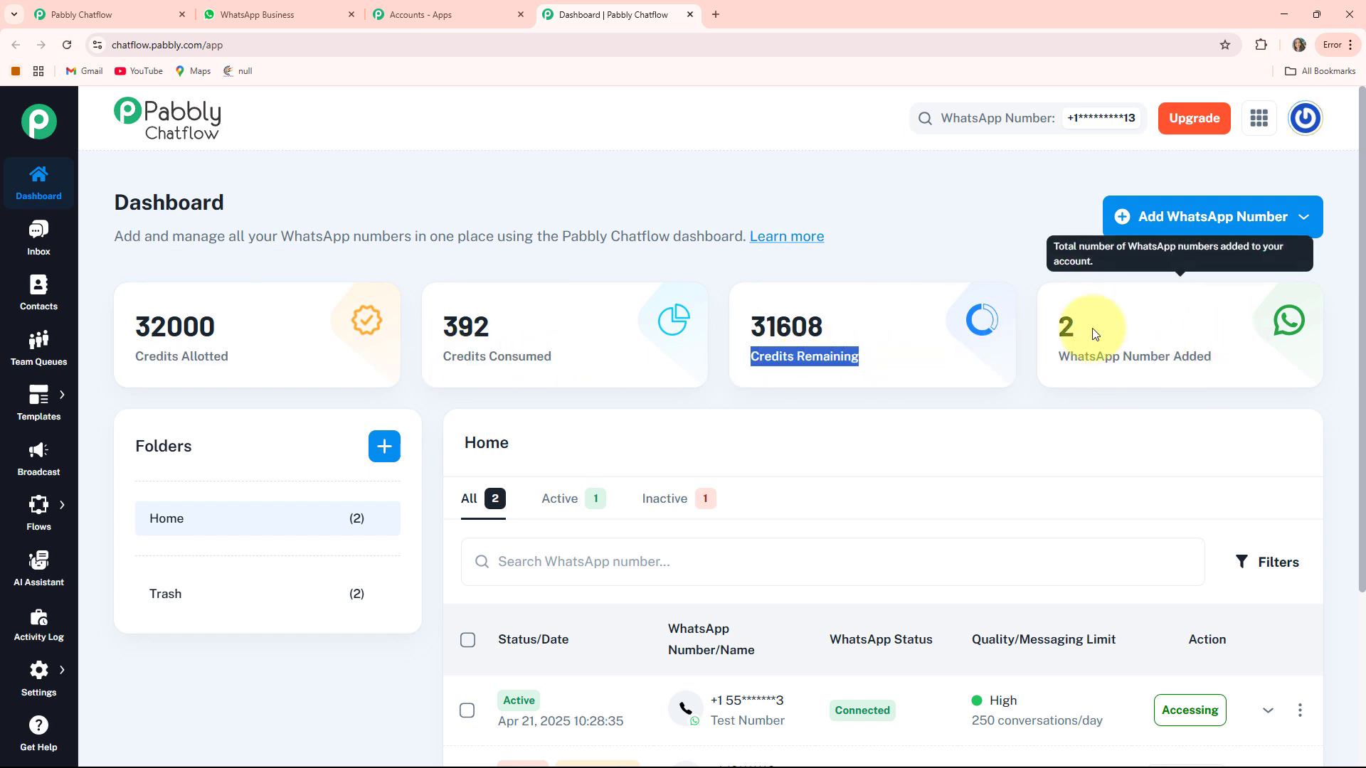
left_click(946, 252)
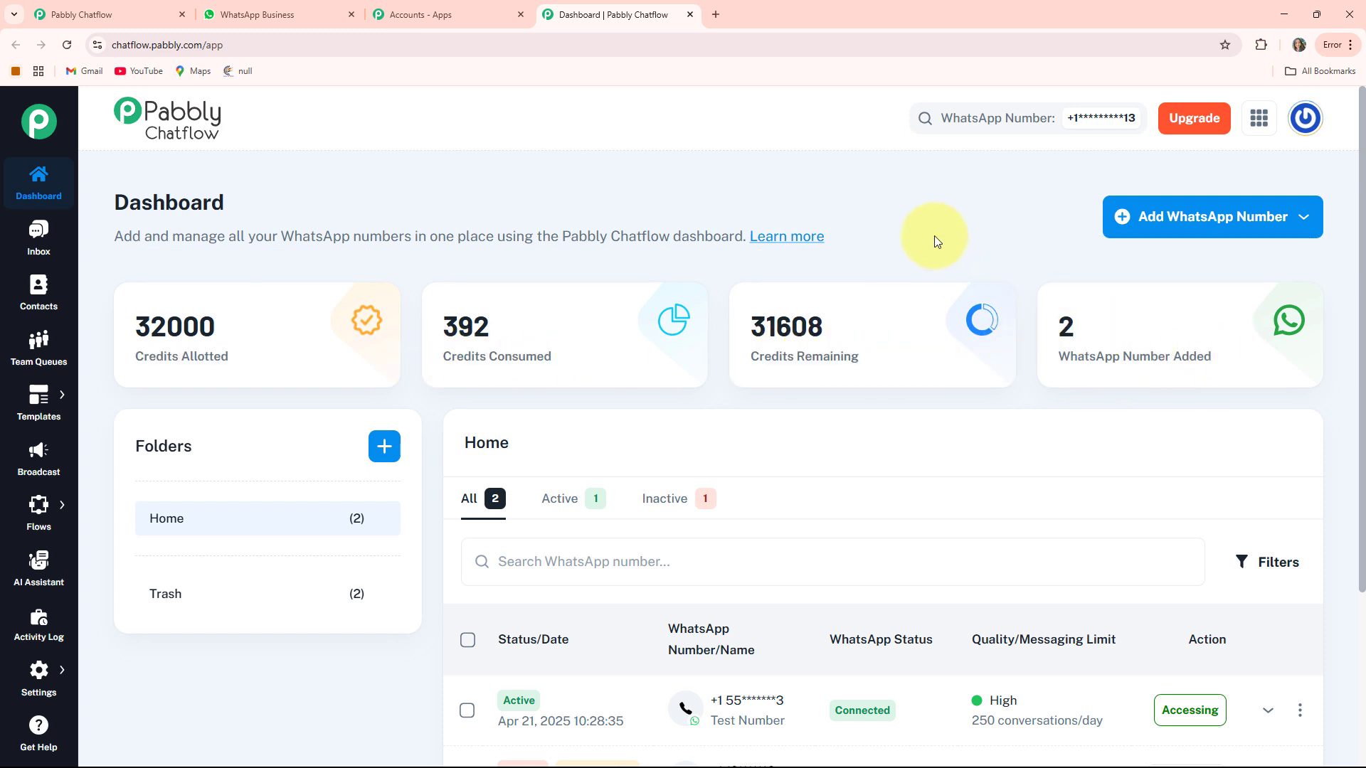
left_click(1213, 231)
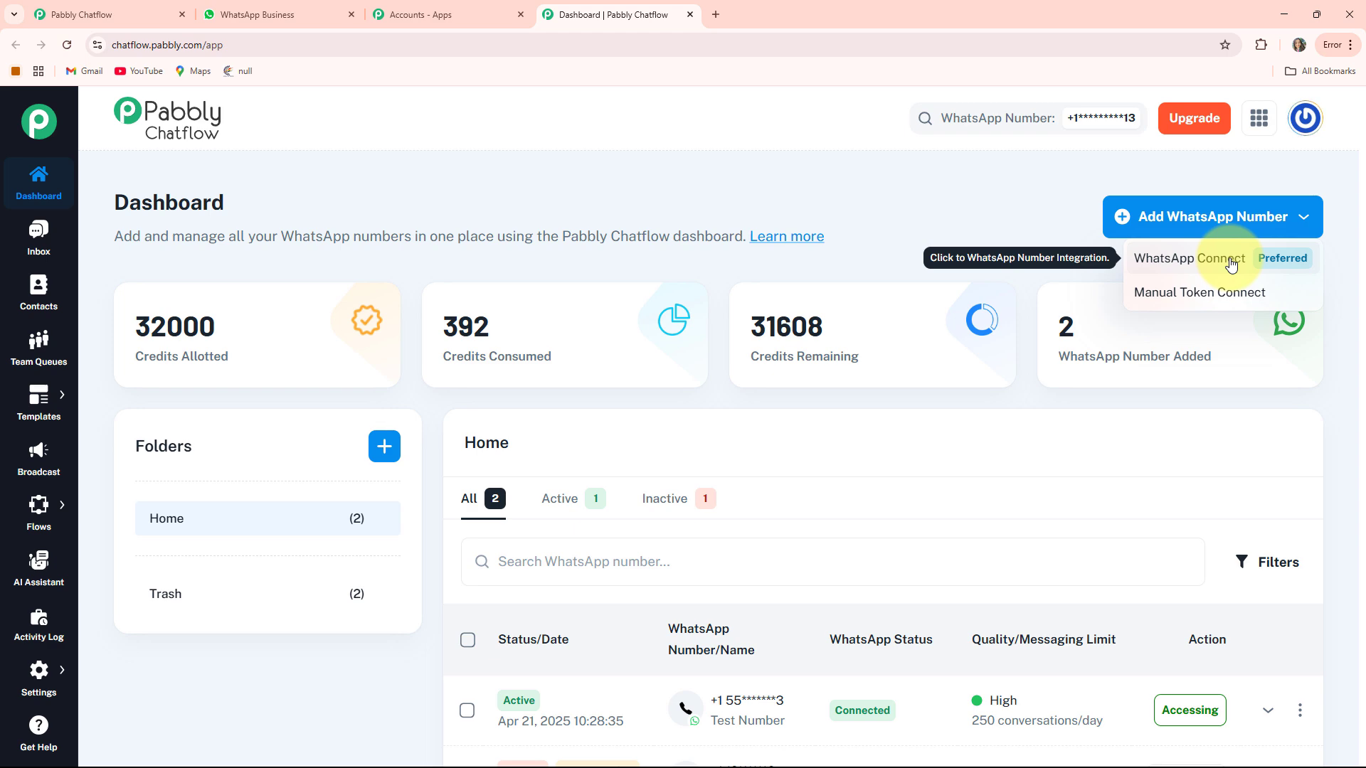
left_click(1219, 306)
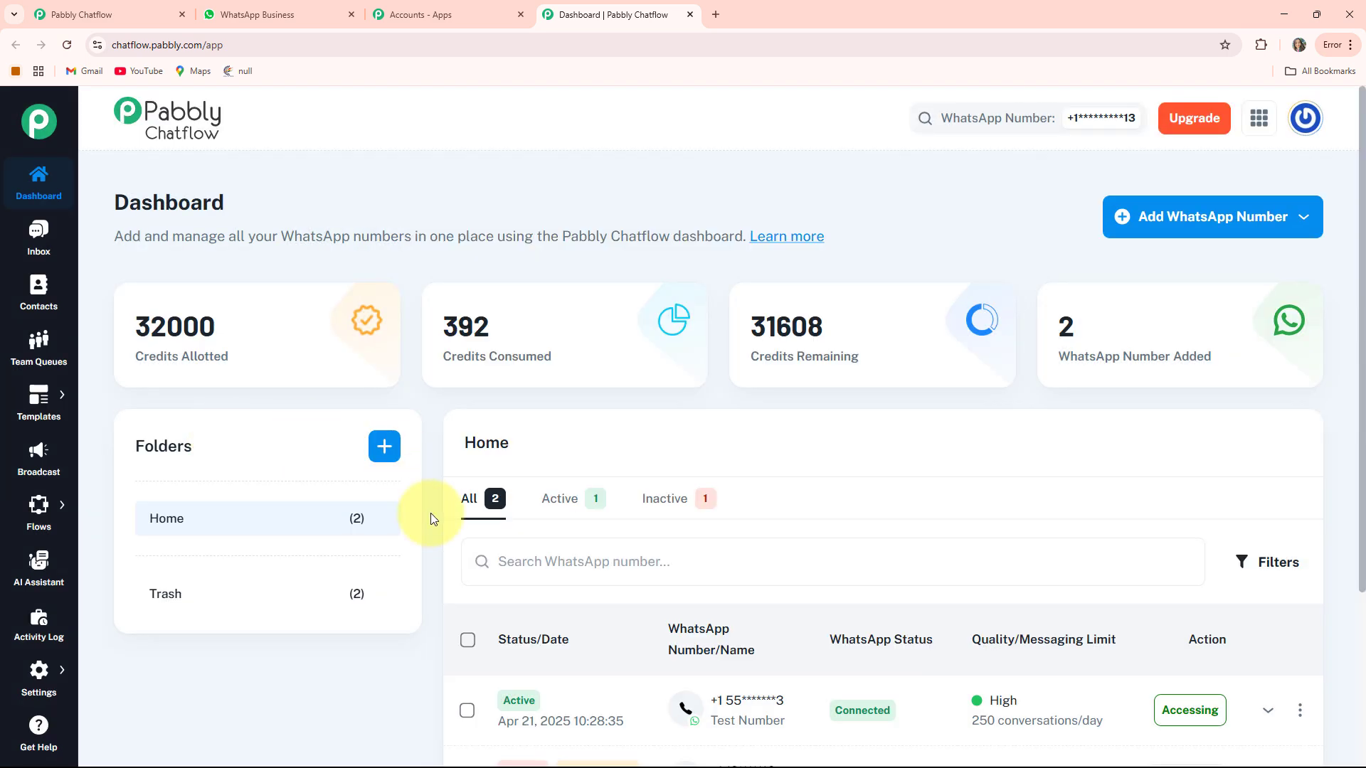
scroll(567, 479, "down", 3)
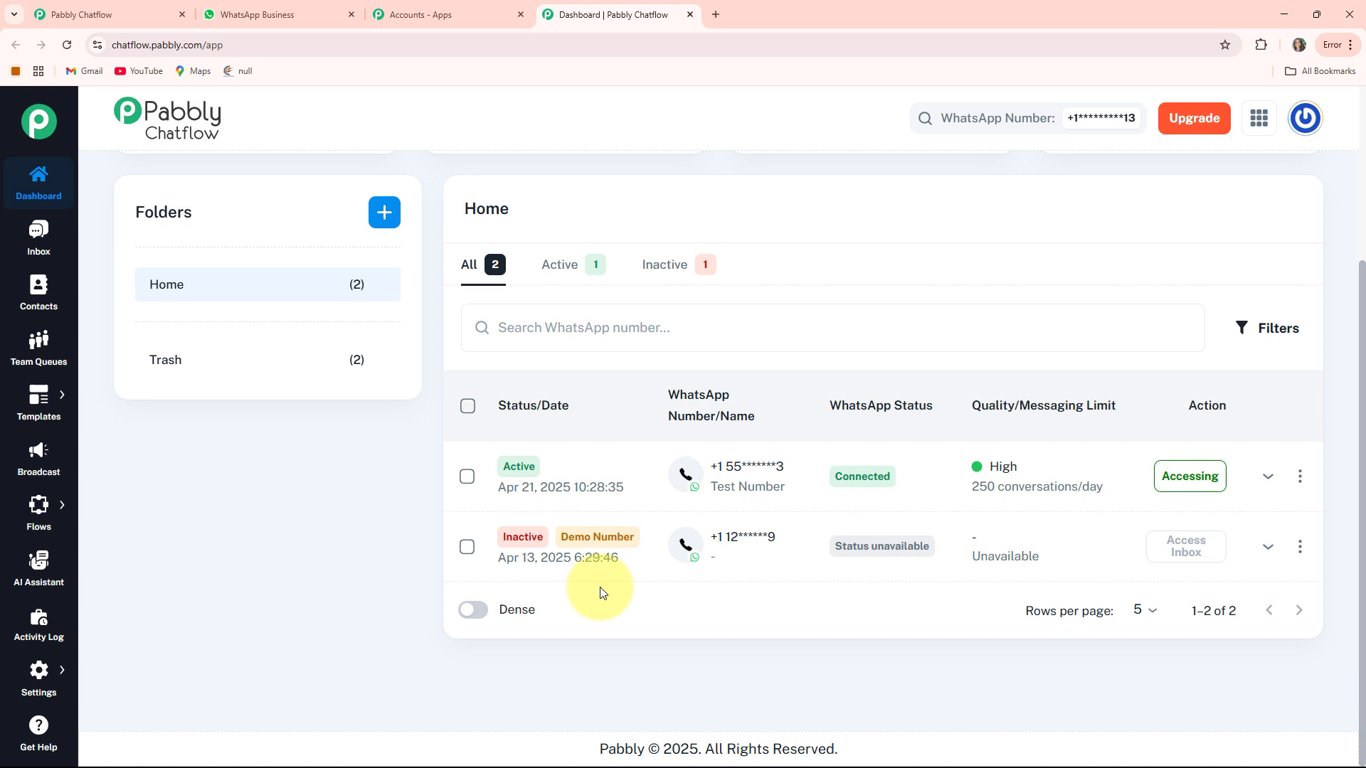
scroll(600, 590, "up", 3)
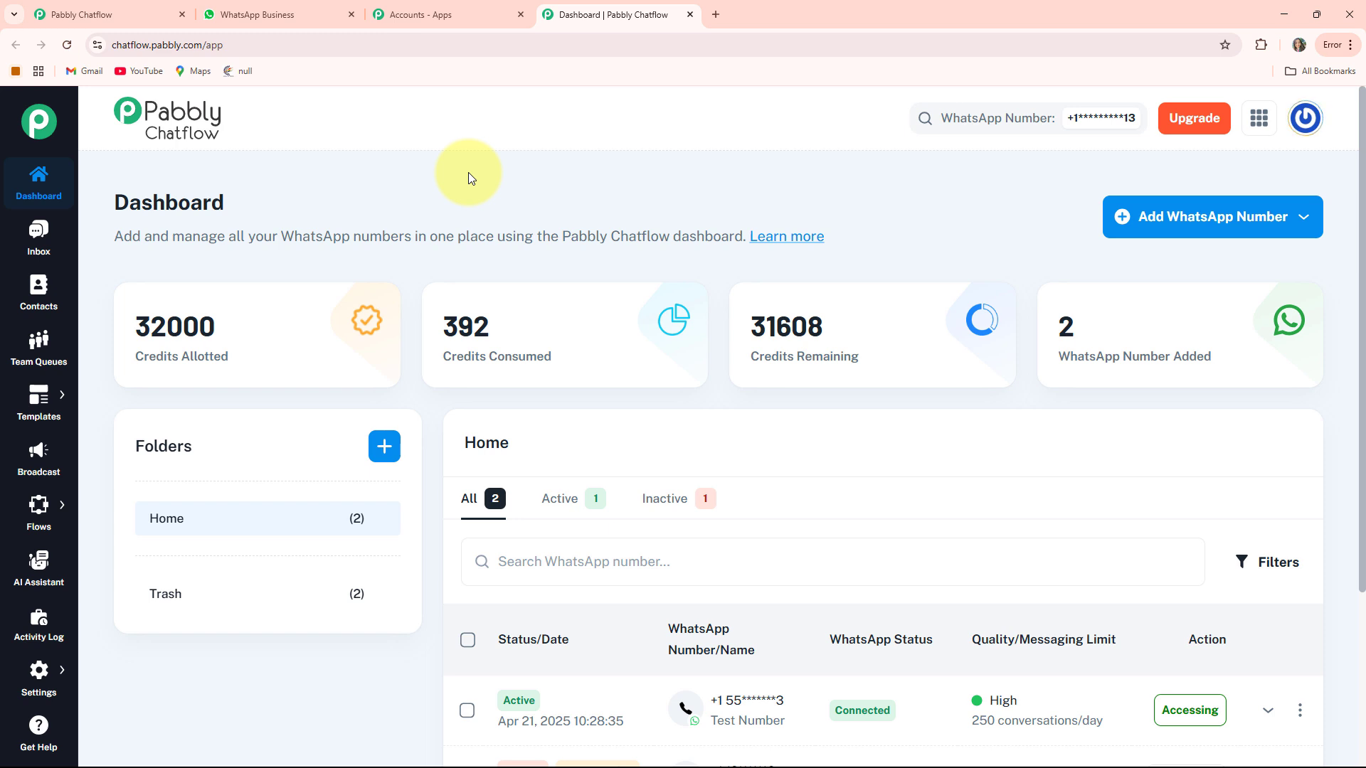
left_click(36, 235)
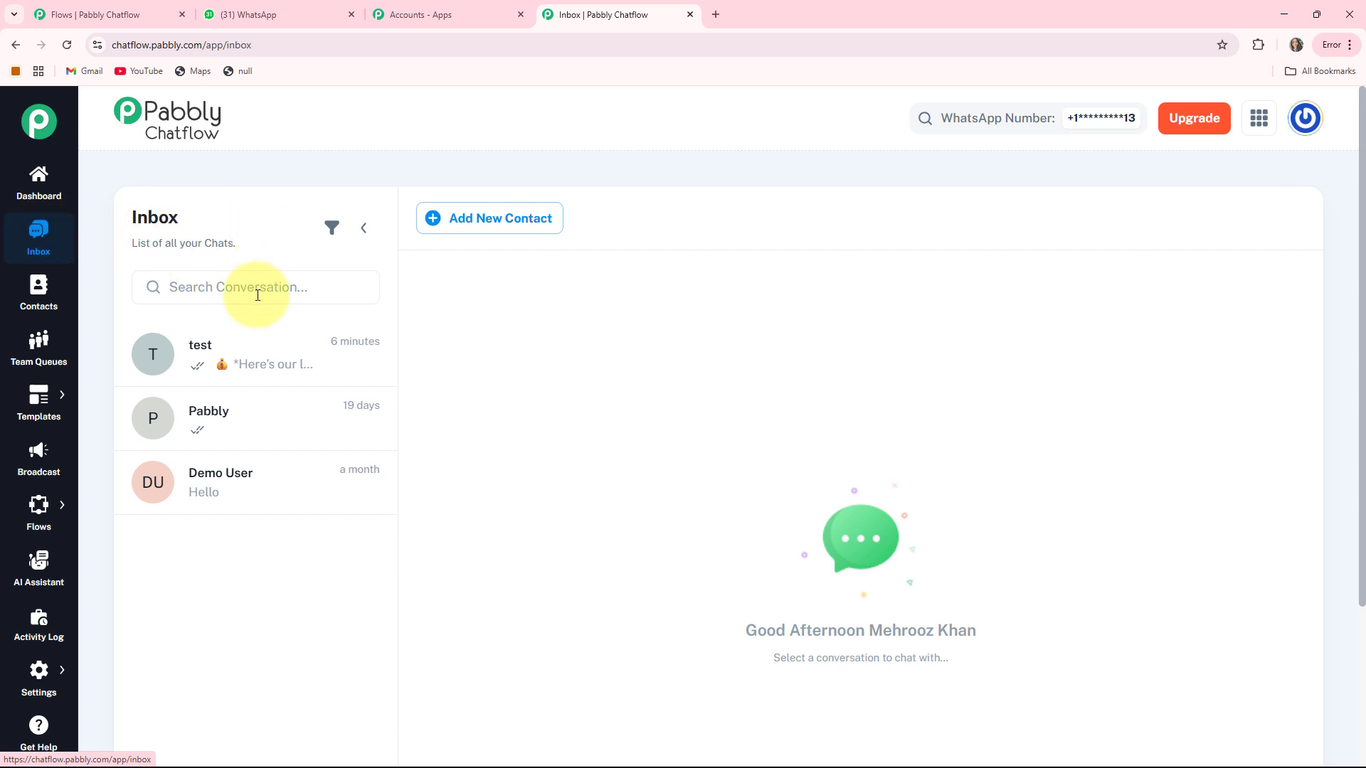
- Open the test conversation, then the Contacts page, and finally Team Queues
left_click(224, 368)
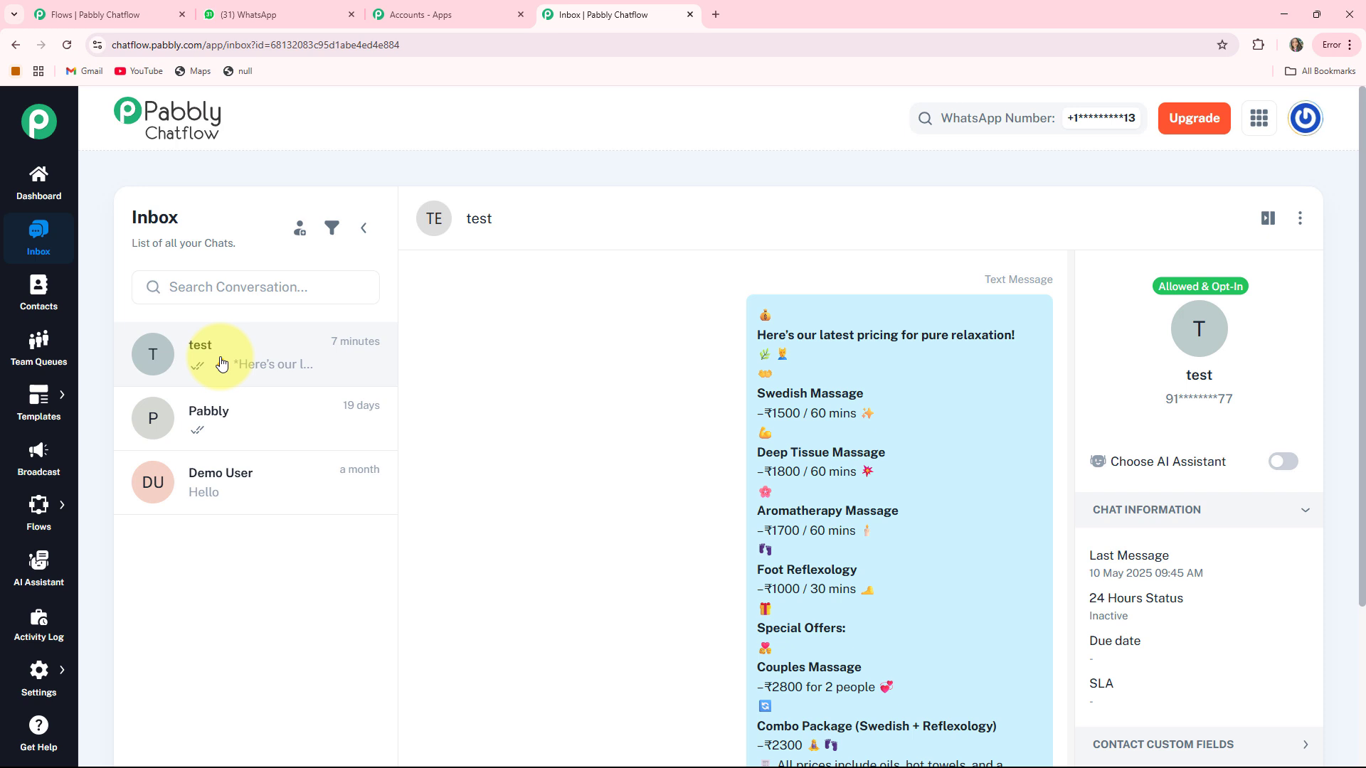
left_click(40, 306)
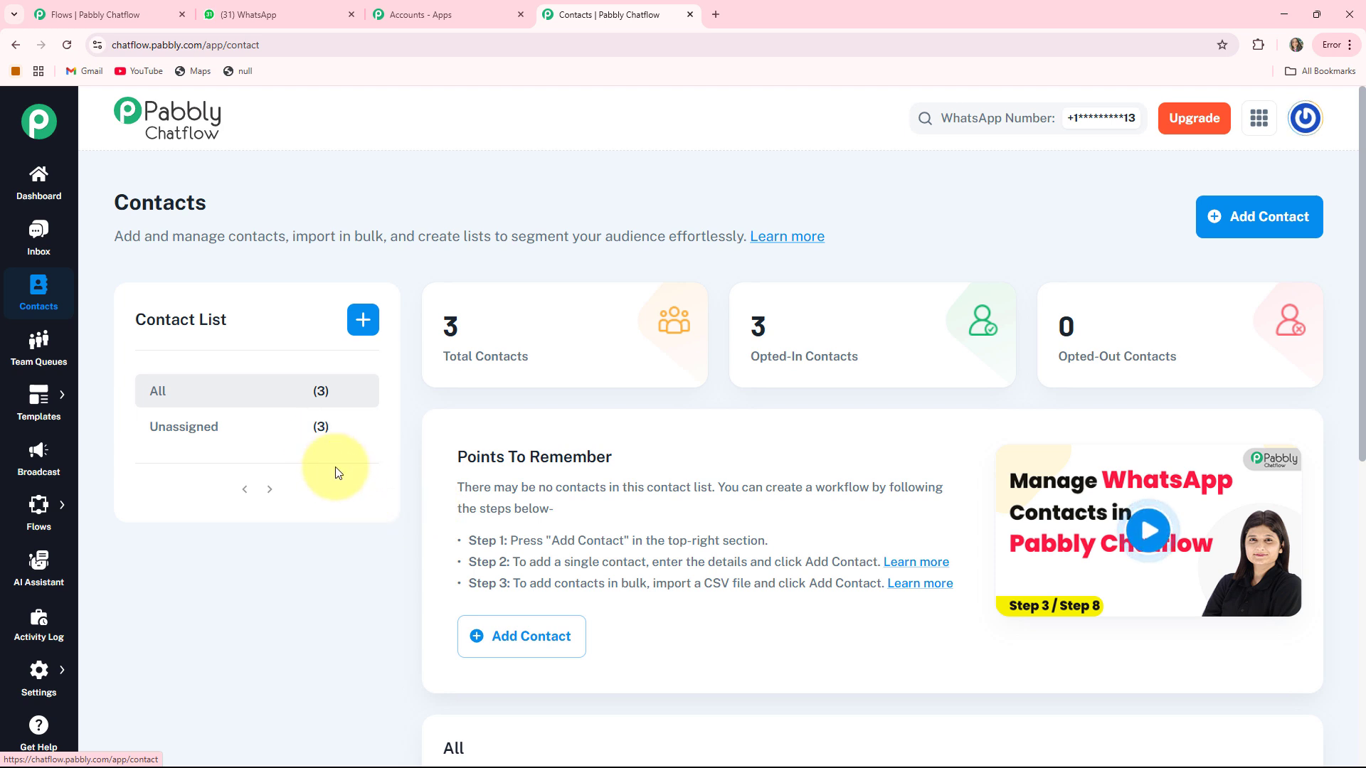
left_click(39, 354)
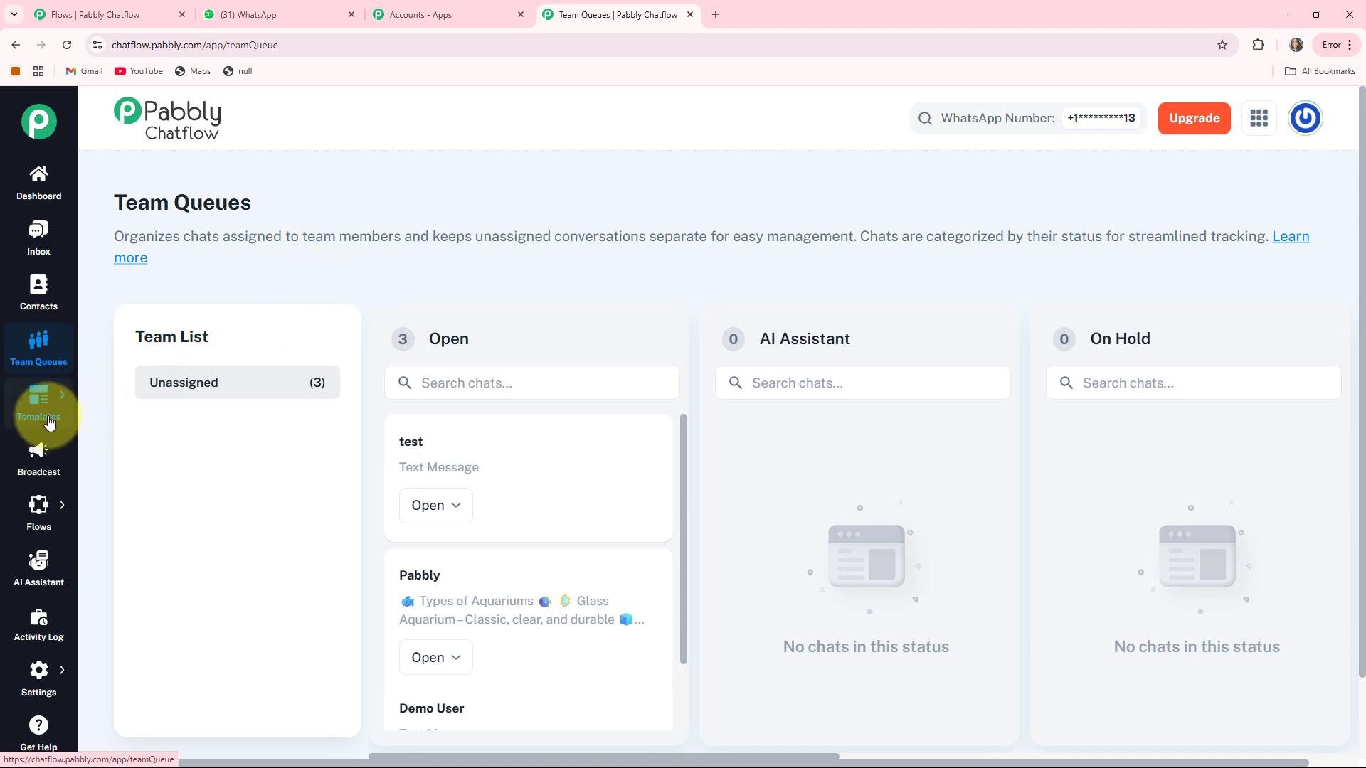
- Browse the Templates List, Broadcast, Flows, AI Assistant and Activity Log pages
mouse_move(35, 398)
left_click(98, 404)
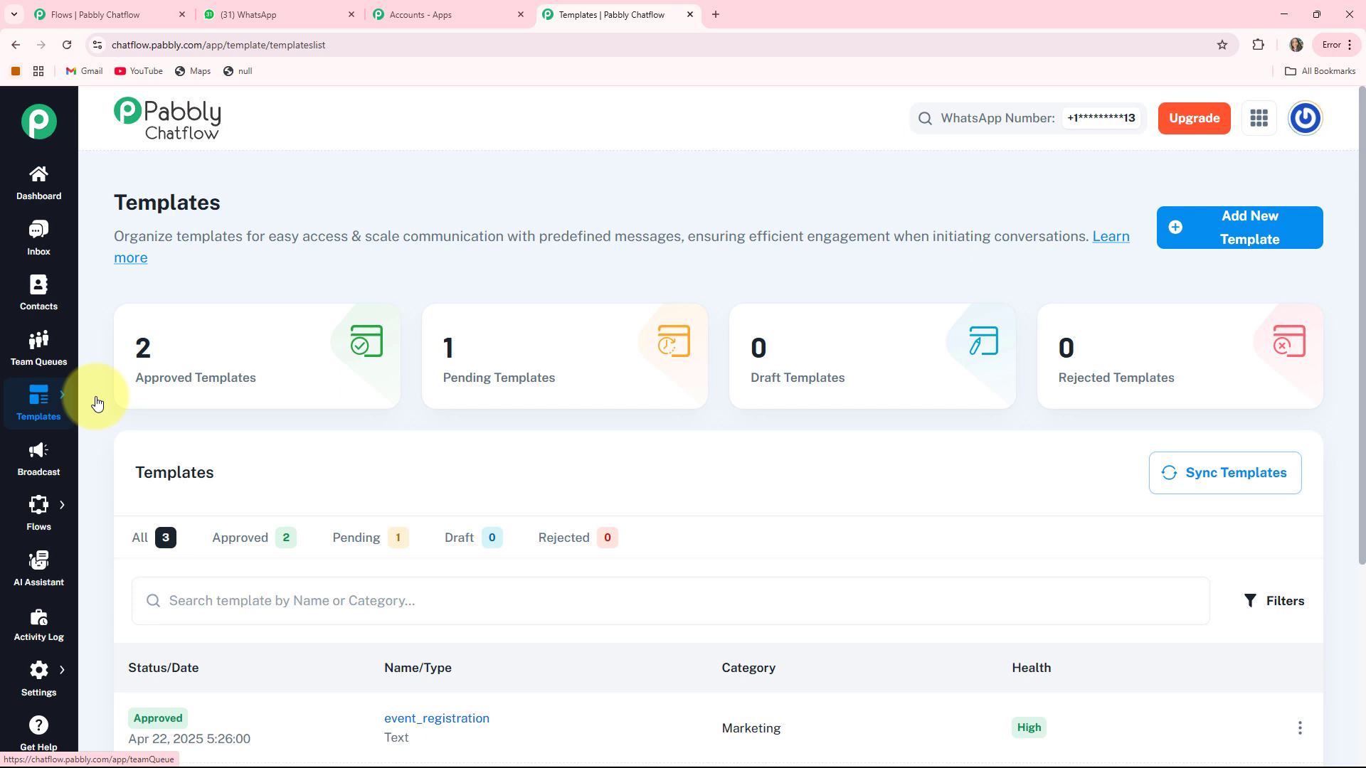
left_click(42, 457)
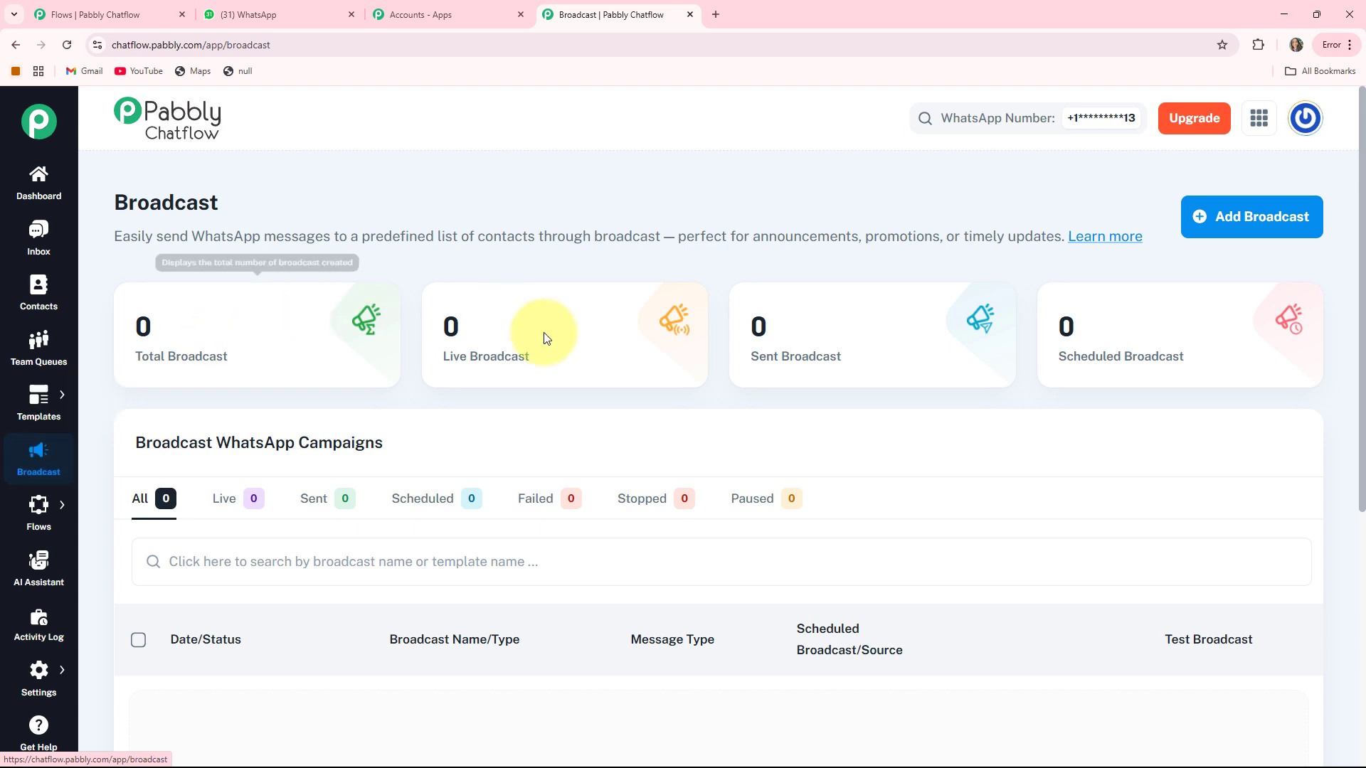
mouse_move(32, 516)
left_click(93, 503)
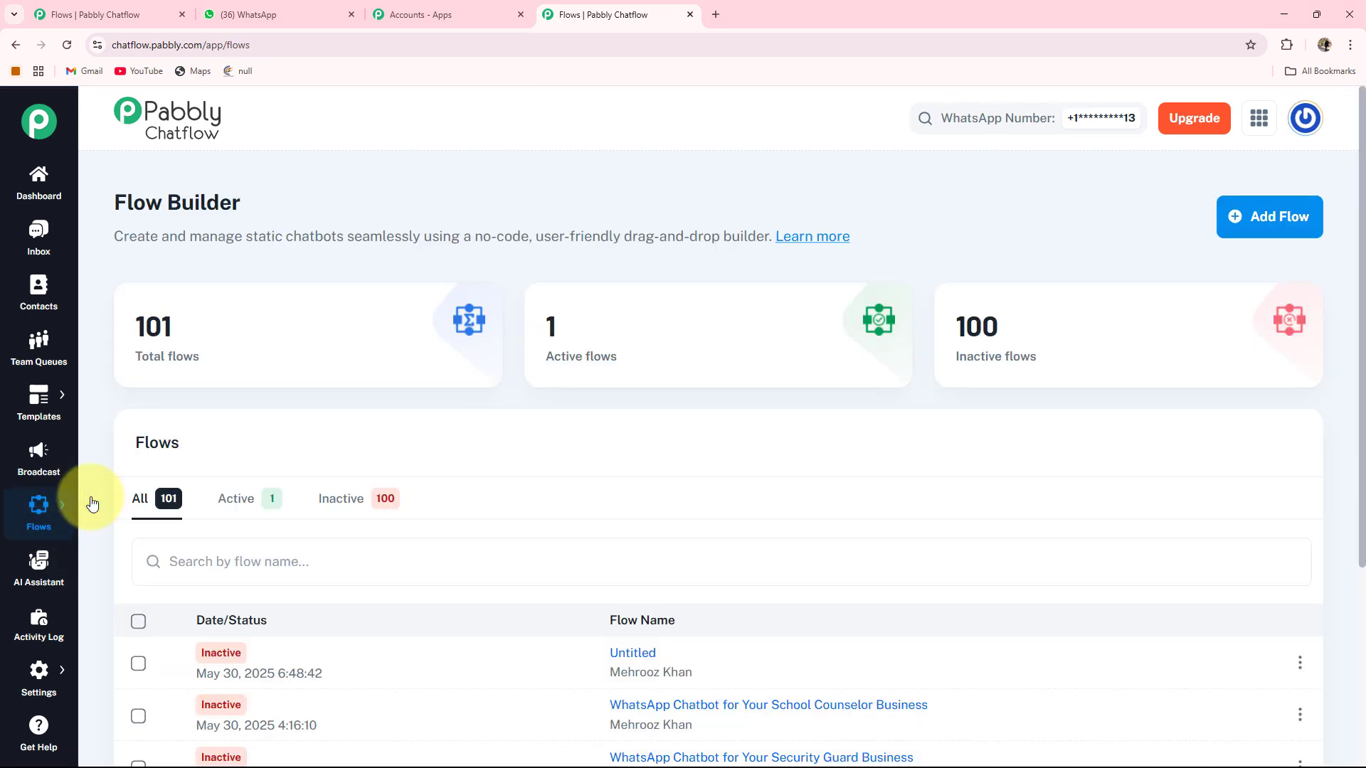
left_click(32, 570)
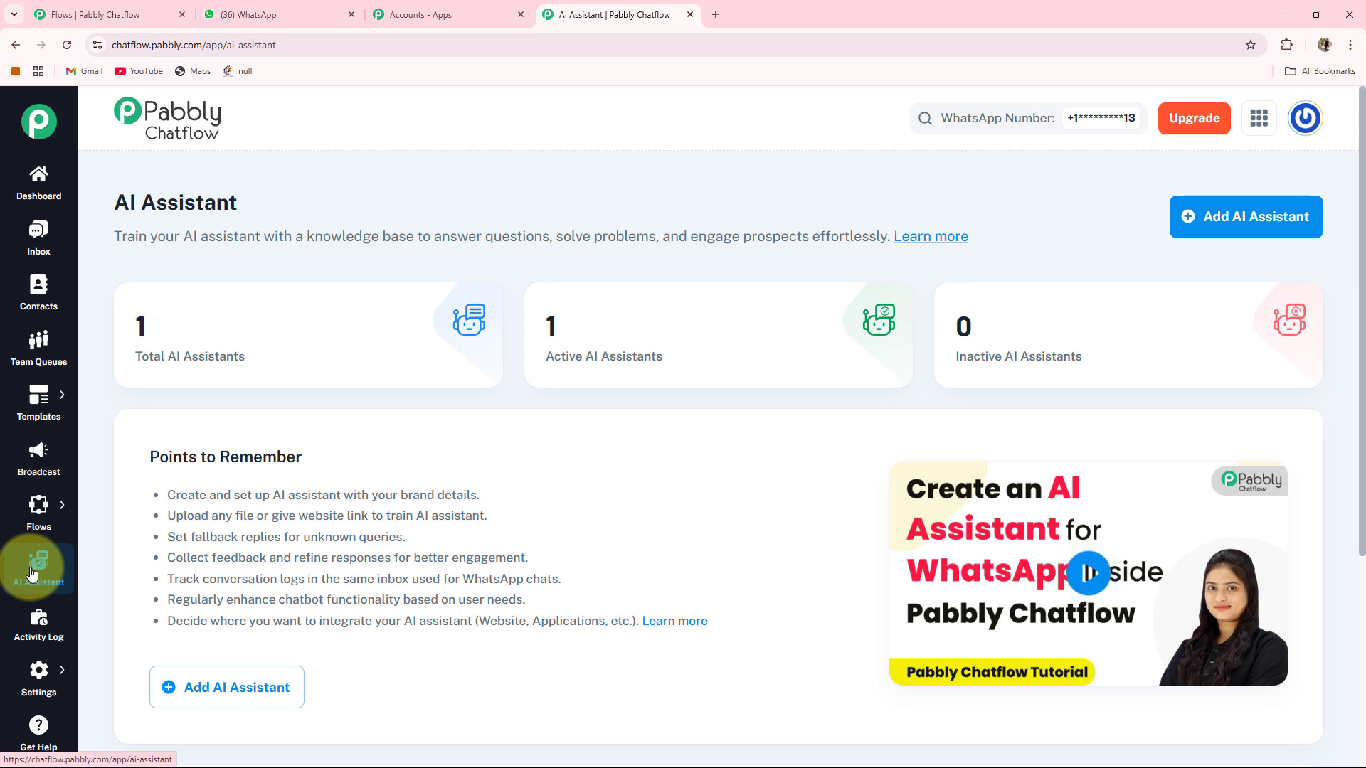
left_click(28, 639)
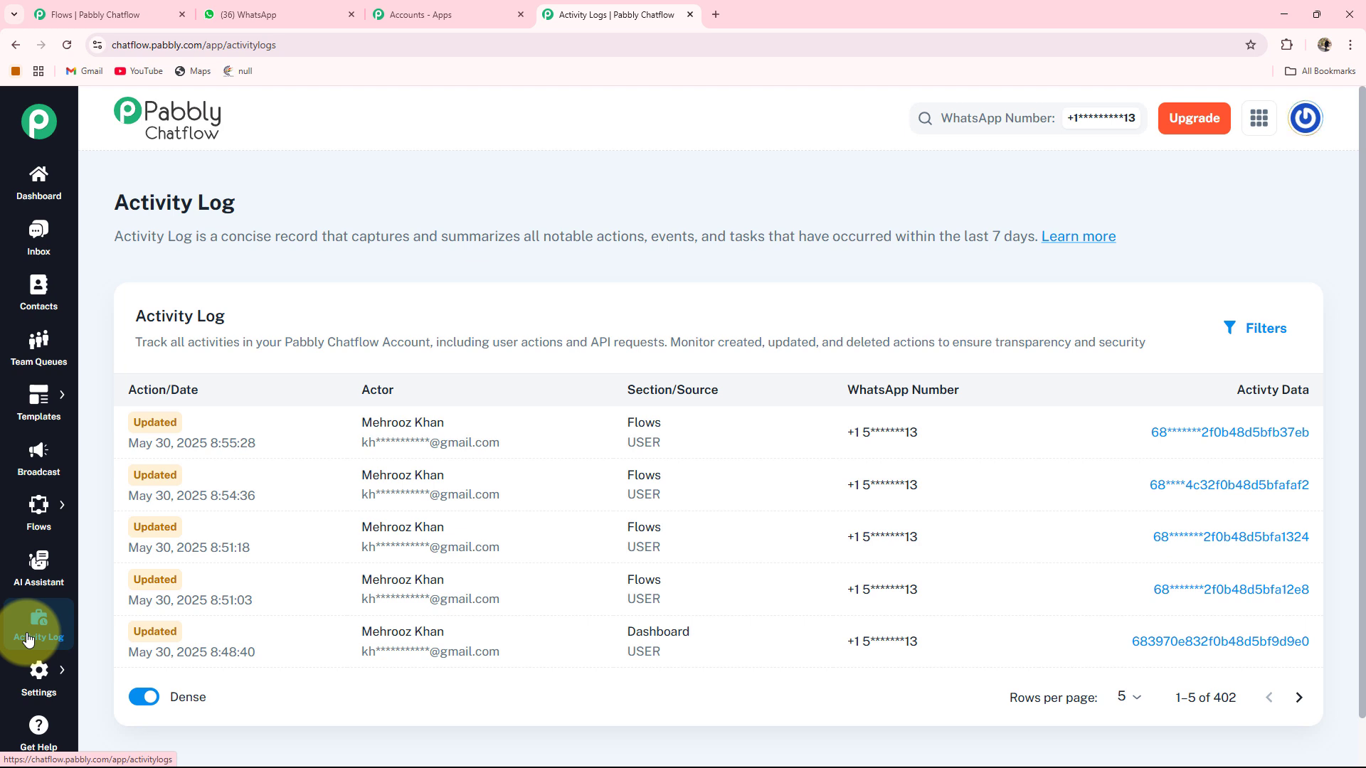
mouse_move(27, 677)
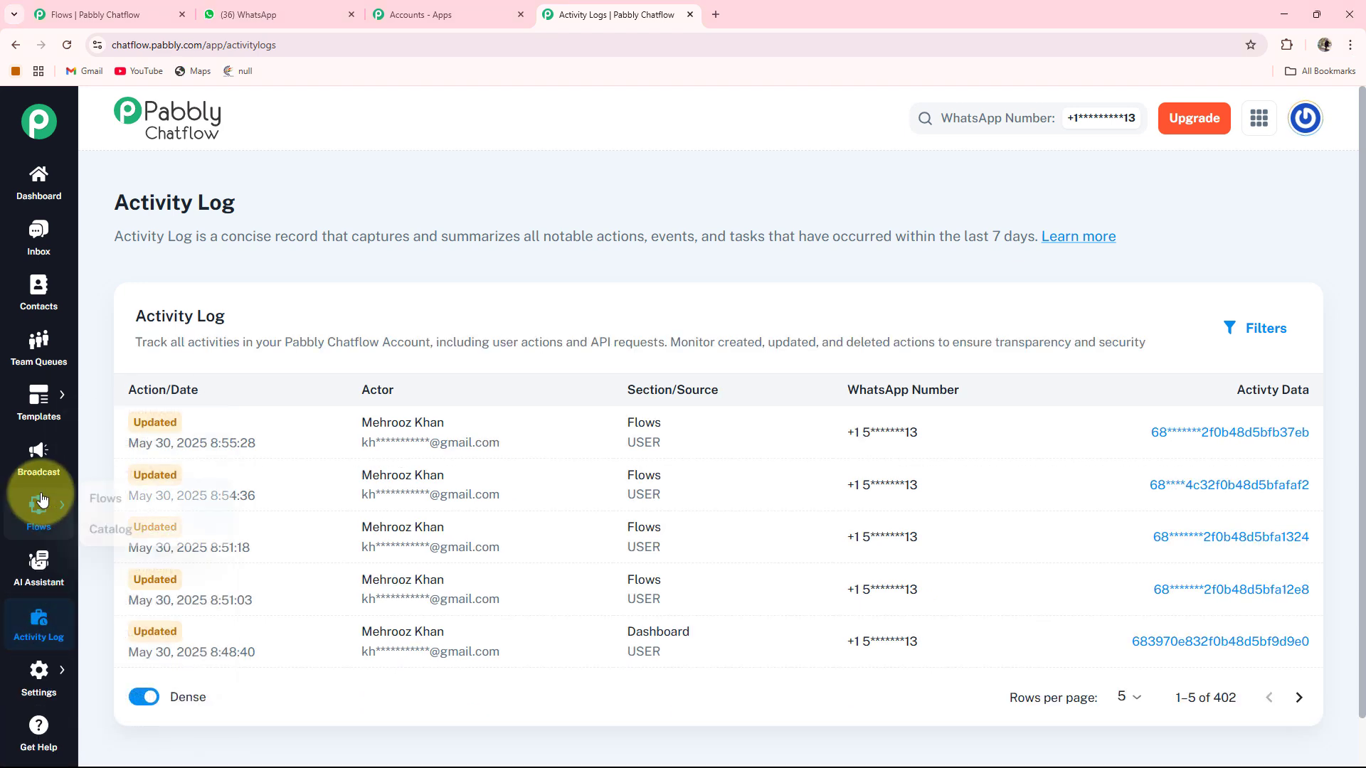
- Create a new flow from the Flows list and move its Flow Start node slightly higher
mouse_move(42, 507)
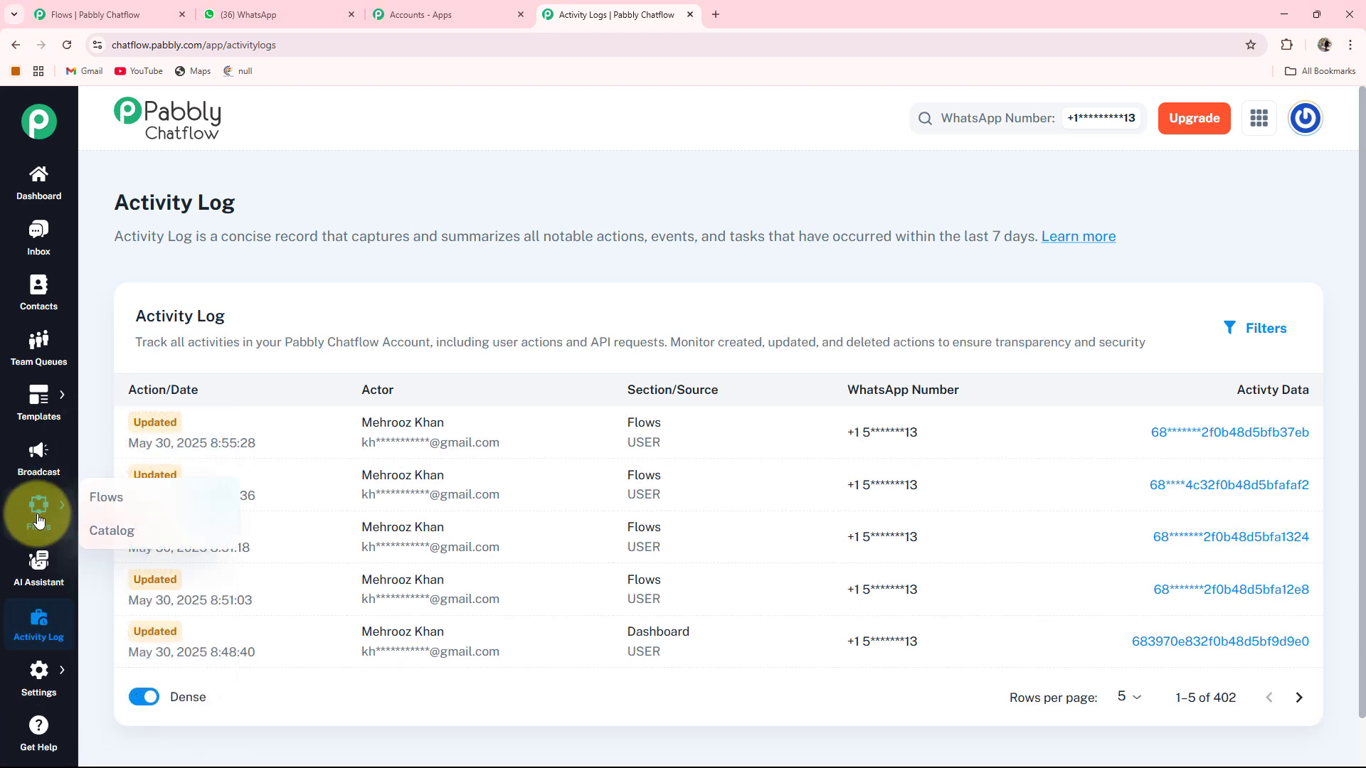
left_click(93, 498)
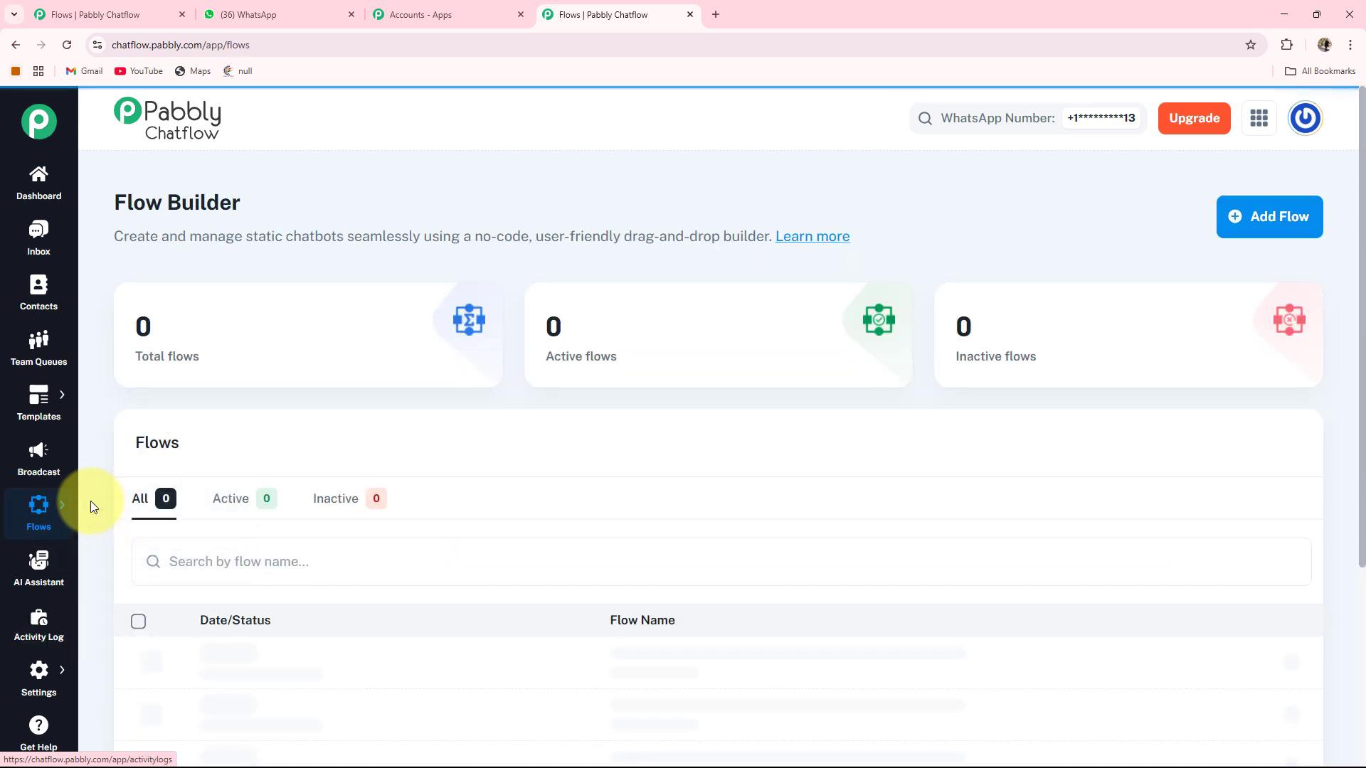
mouse_move(128, 356)
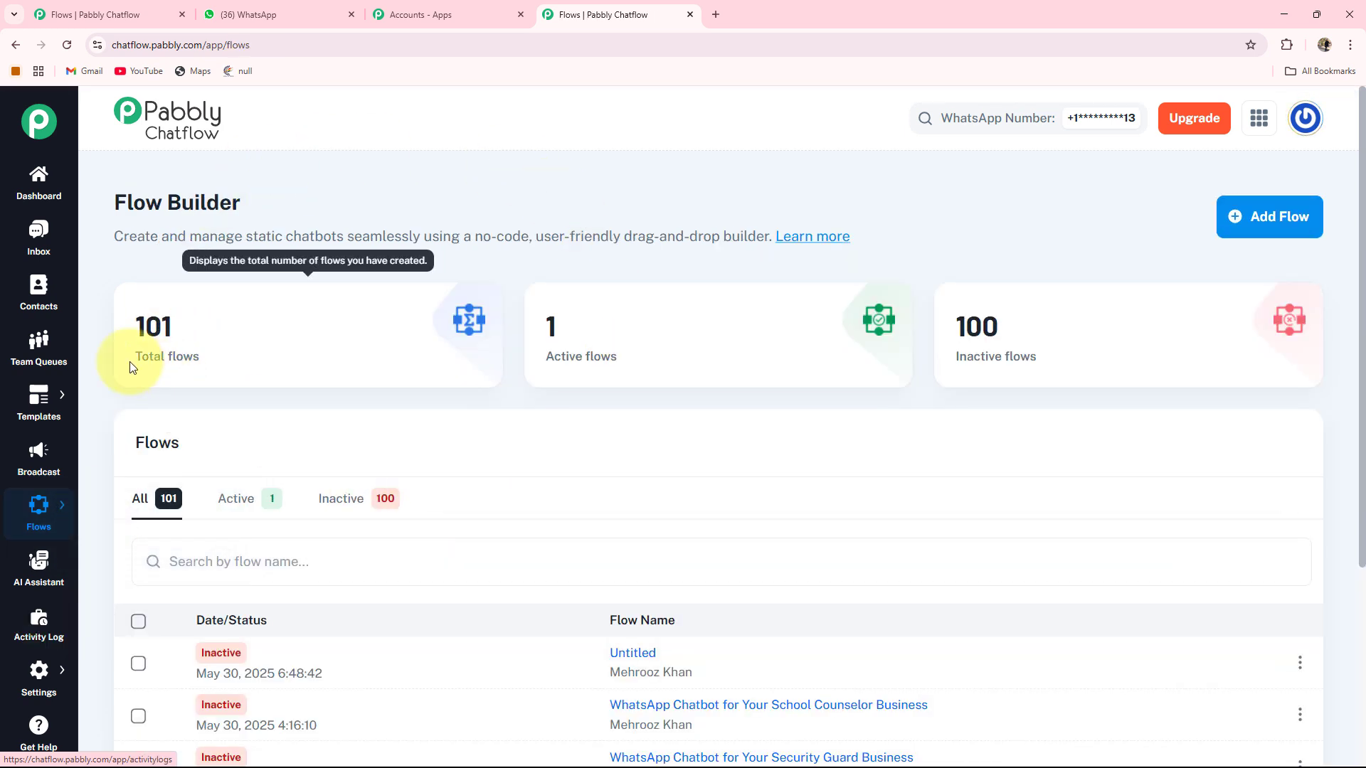
mouse_move(564, 327)
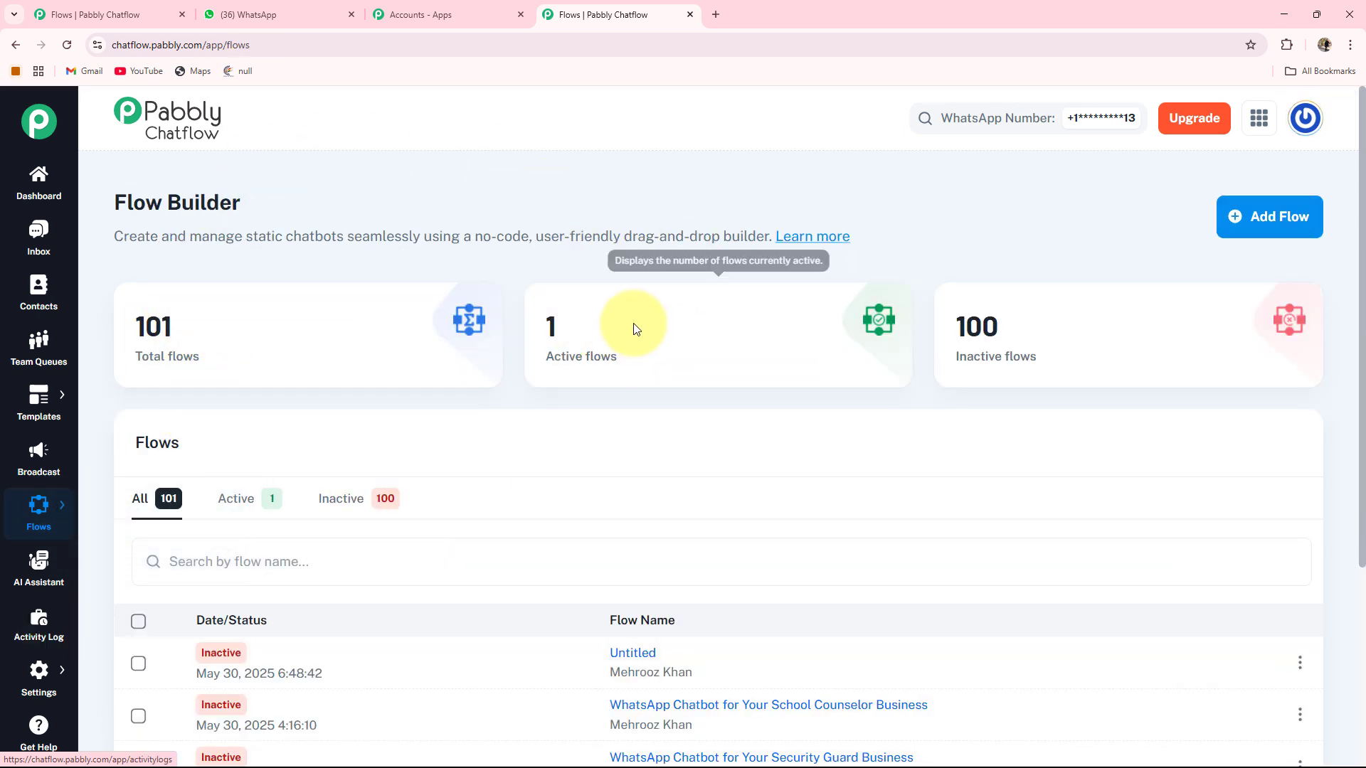
mouse_move(981, 336)
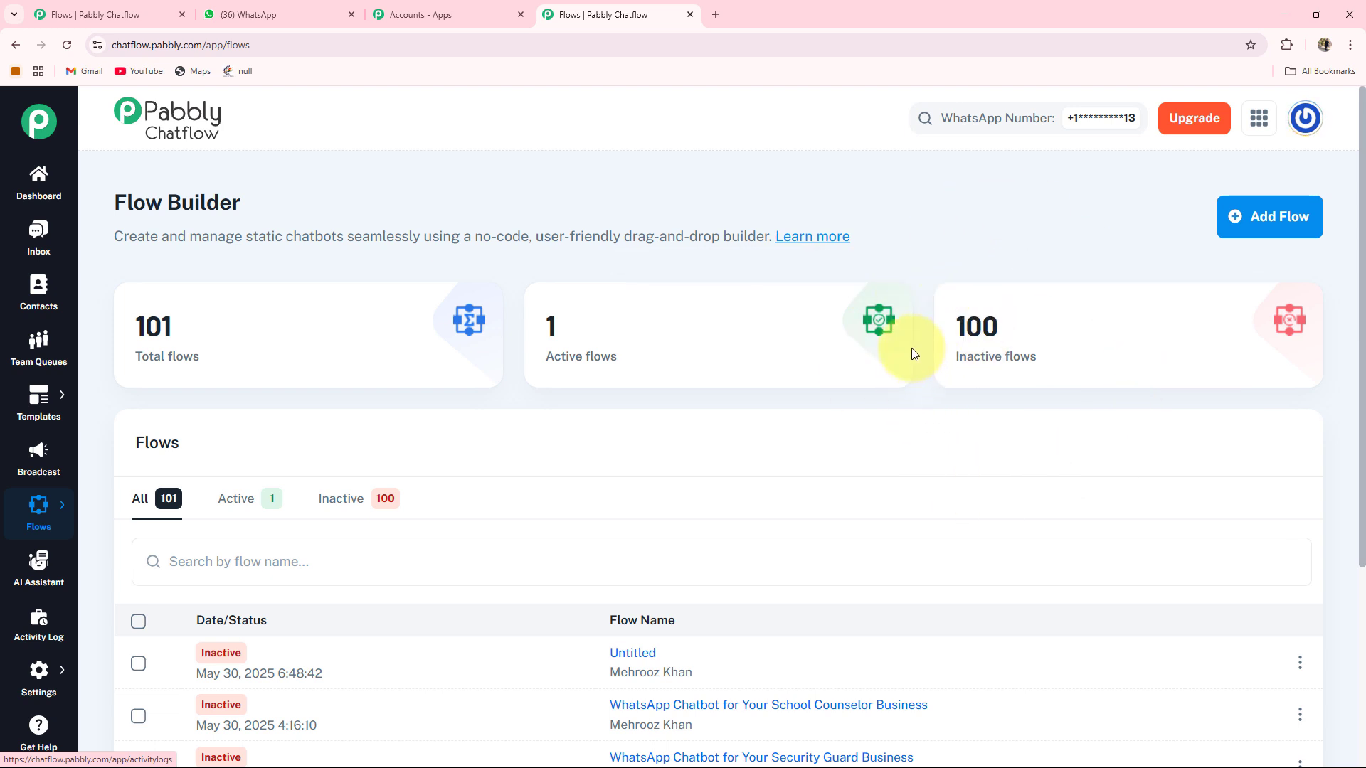
left_click(1273, 225)
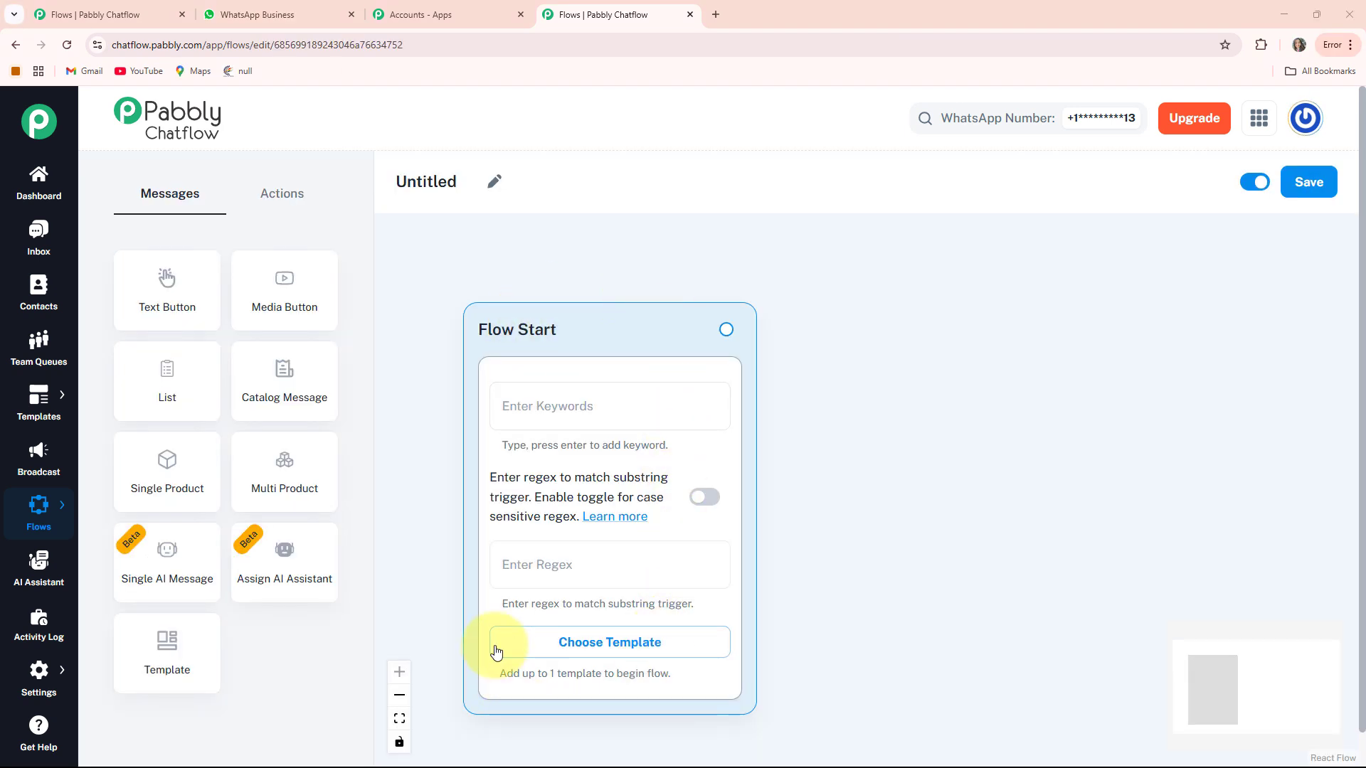
left_click_drag(582, 335, 552, 296)
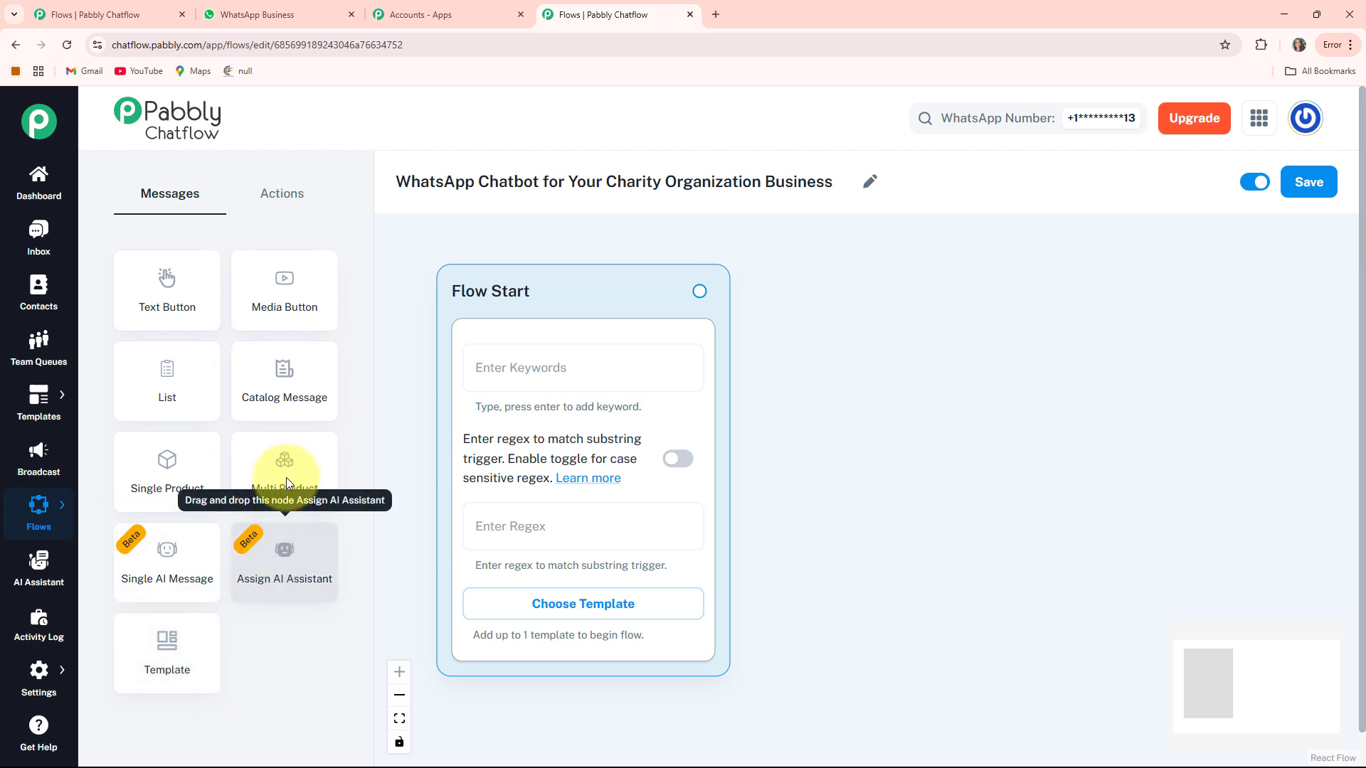
- Check the Actions and Messages node types, then save the flow
left_click(273, 199)
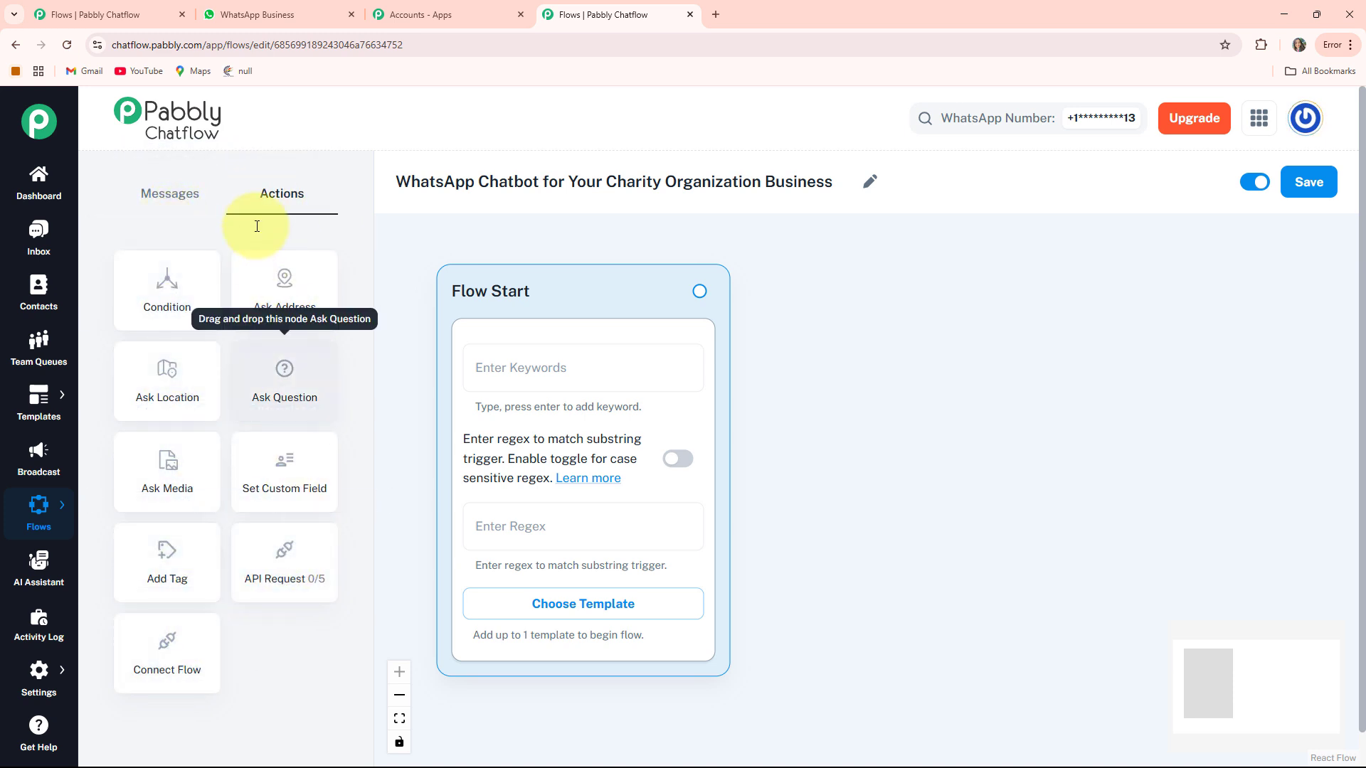
left_click(171, 192)
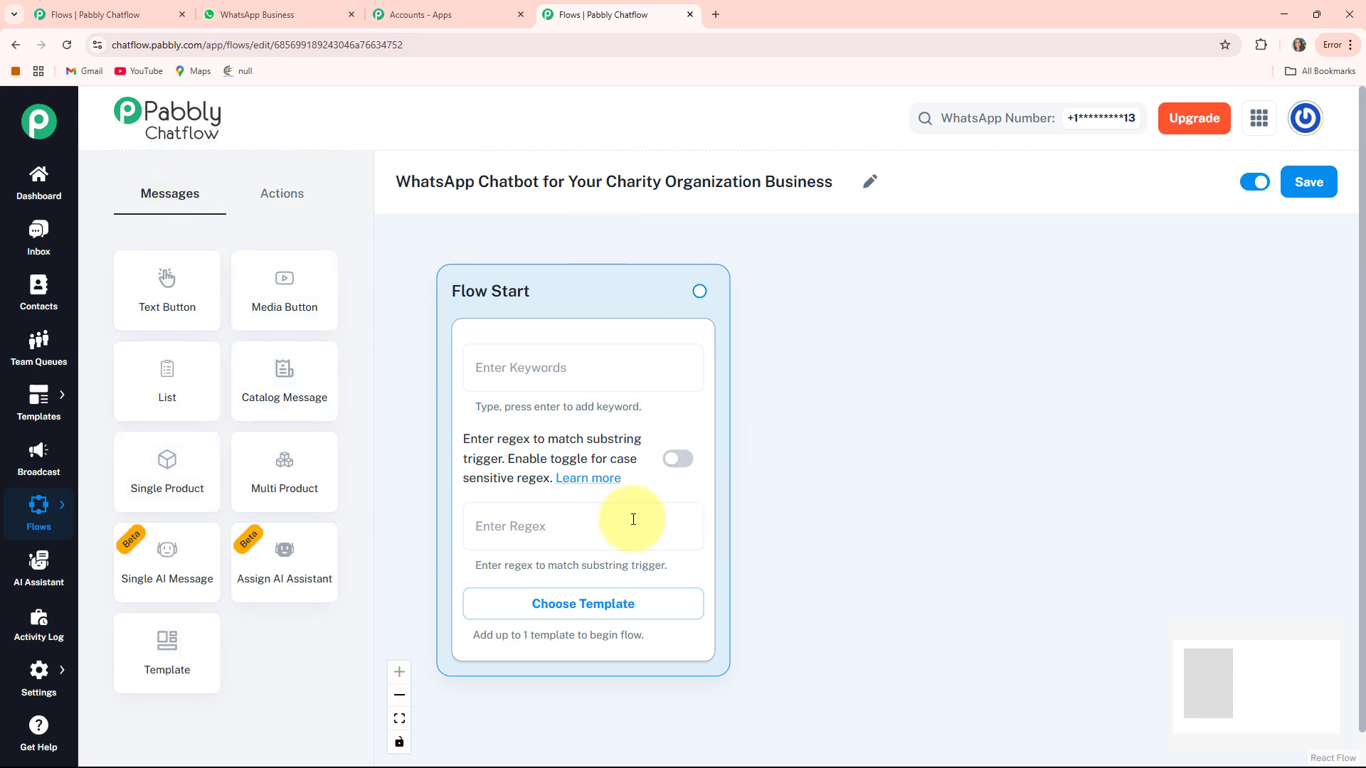
left_click(1306, 186)
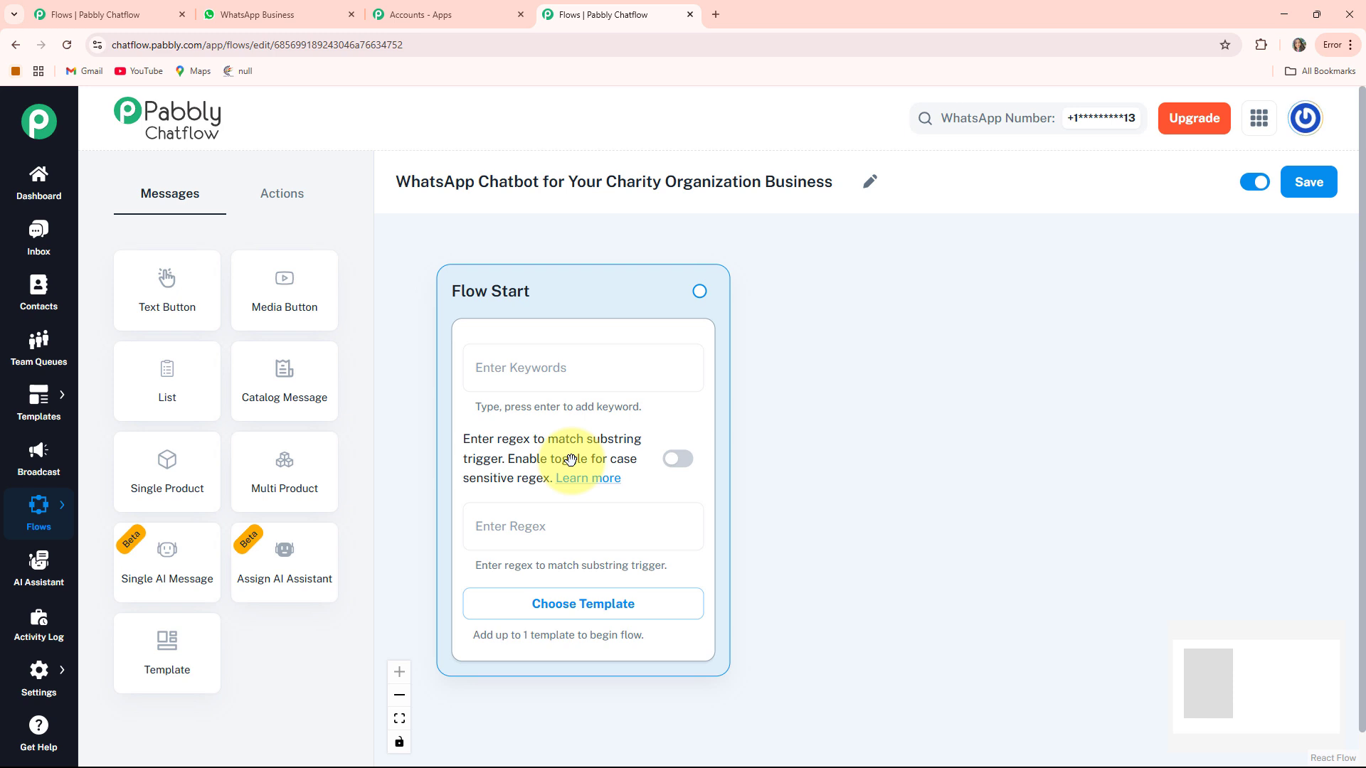
- Paste [\s\S]+ as the Flow Start regex, leaving case sensitivity off and no template
left_click(689, 463)
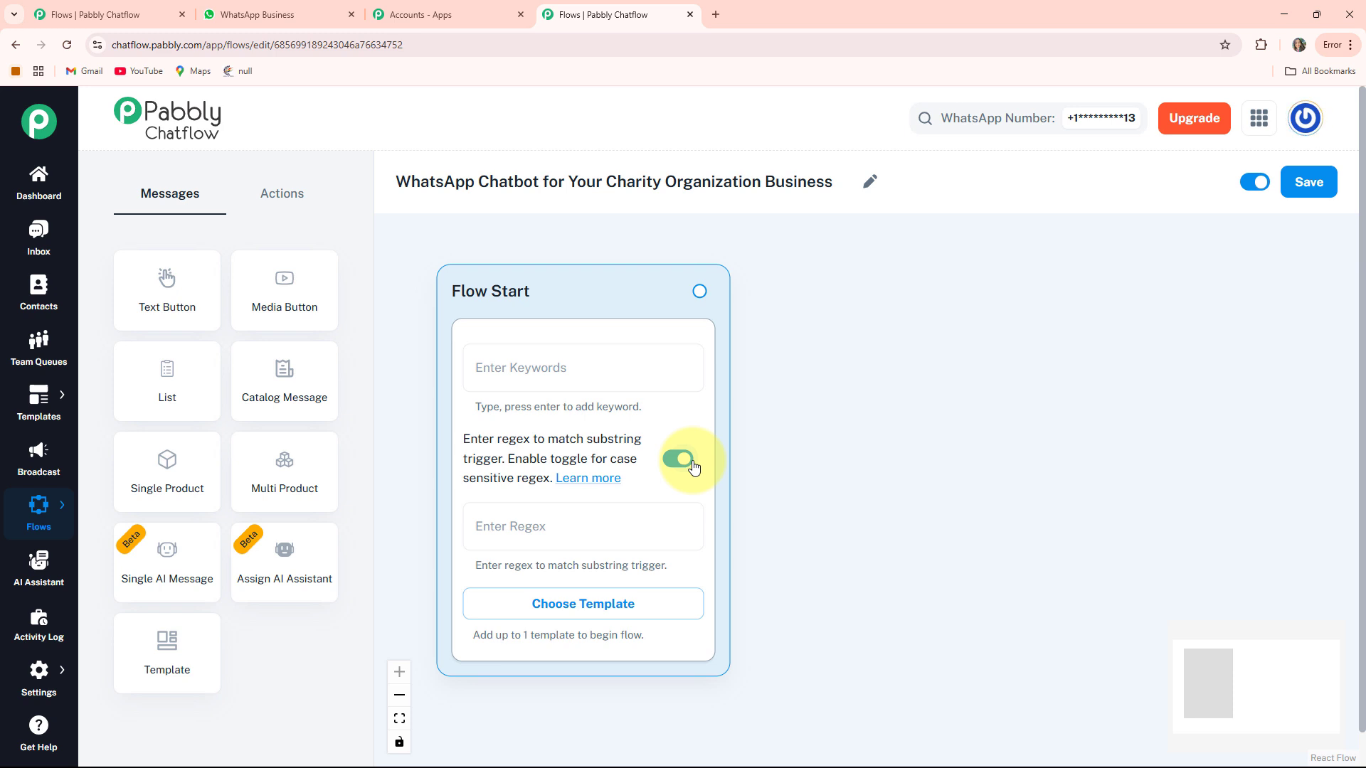
left_click(693, 466)
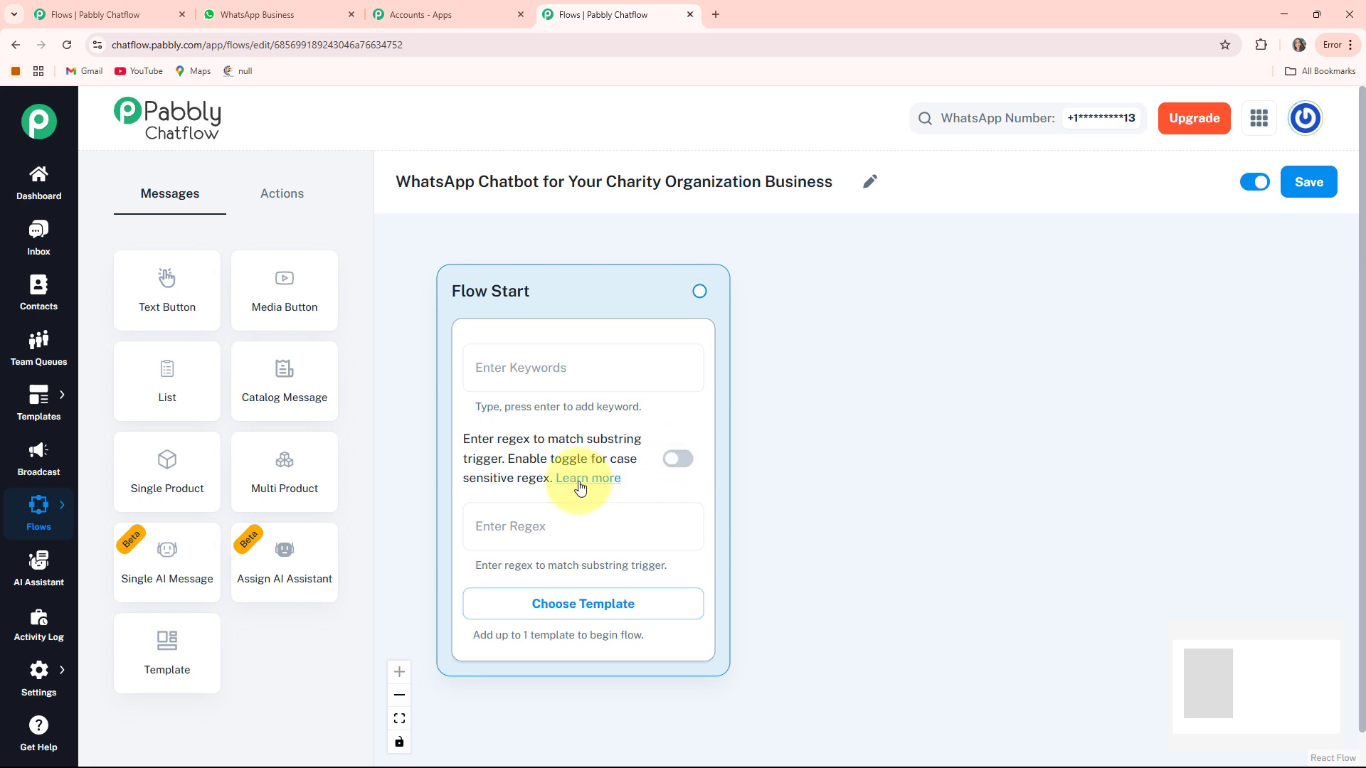
left_click(608, 611)
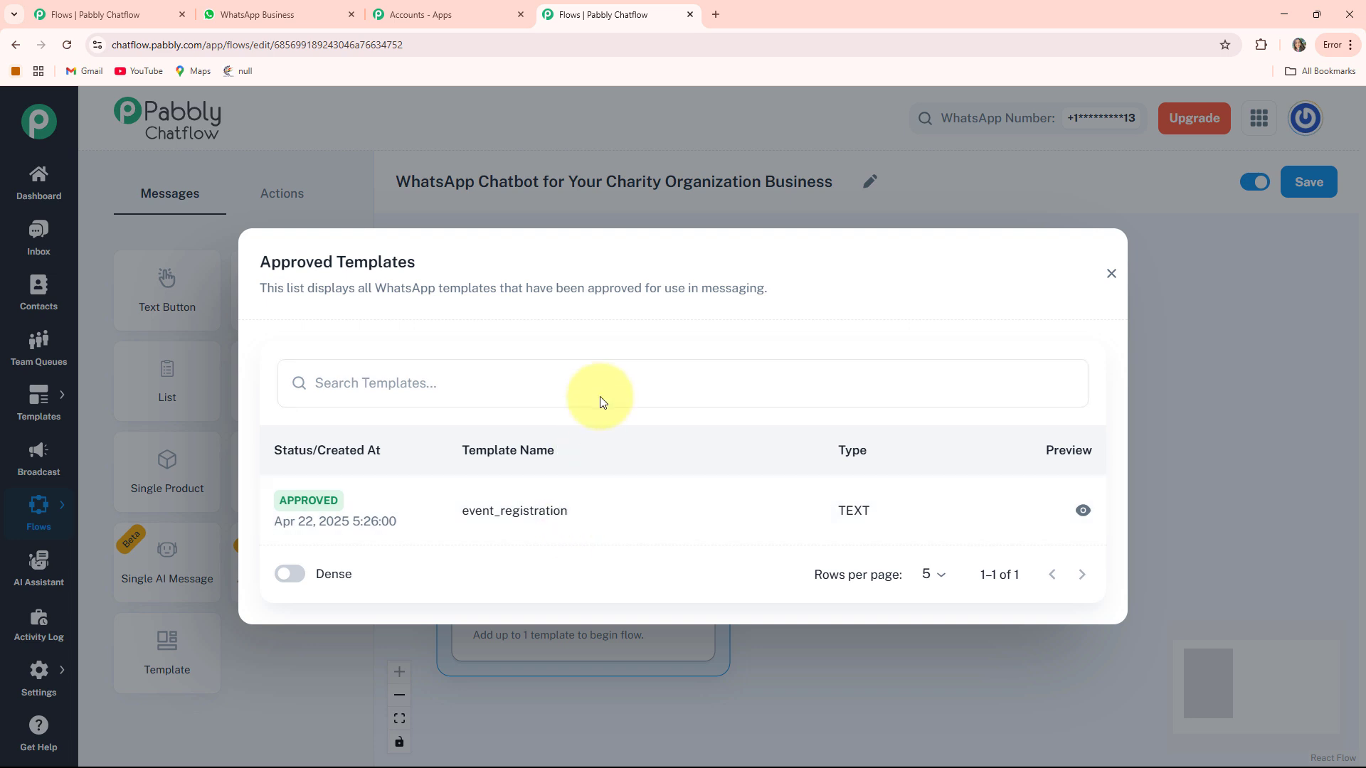
left_click(1111, 274)
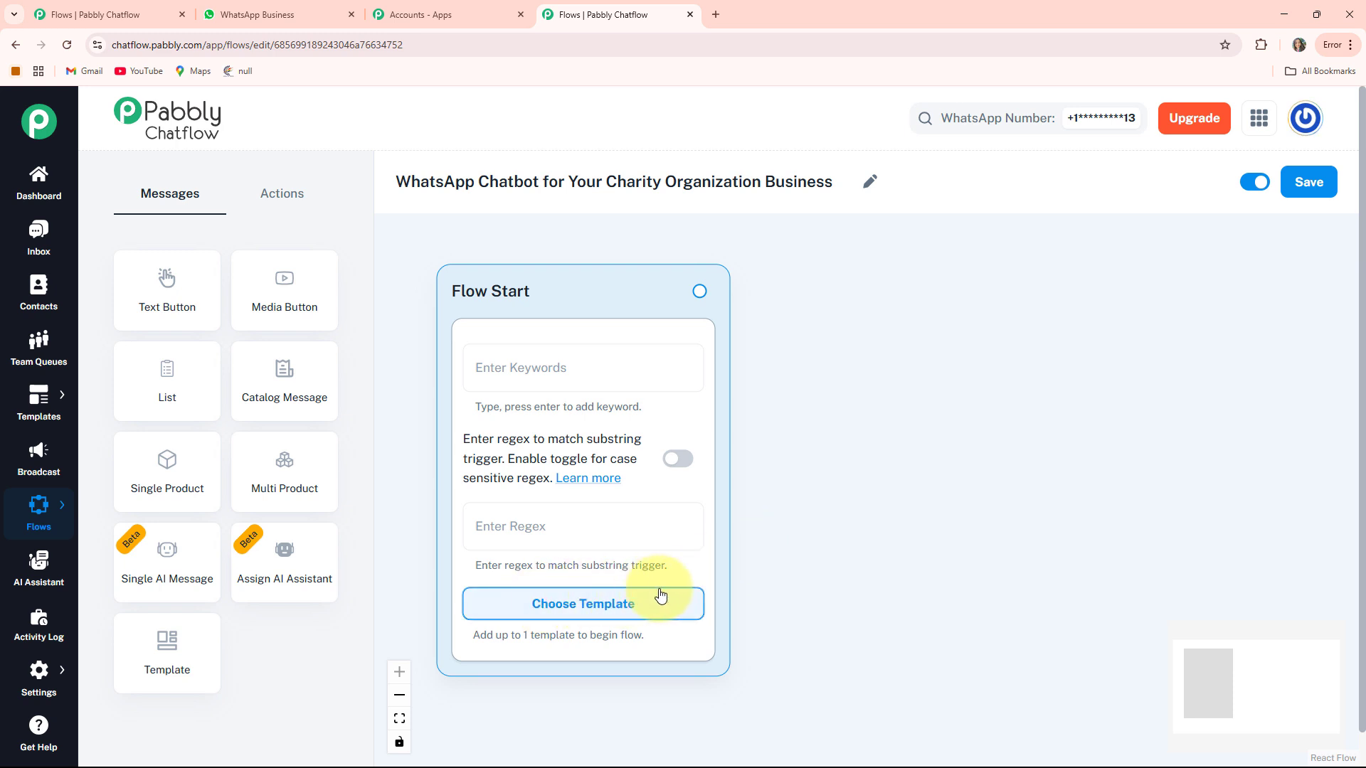
left_click(527, 513)
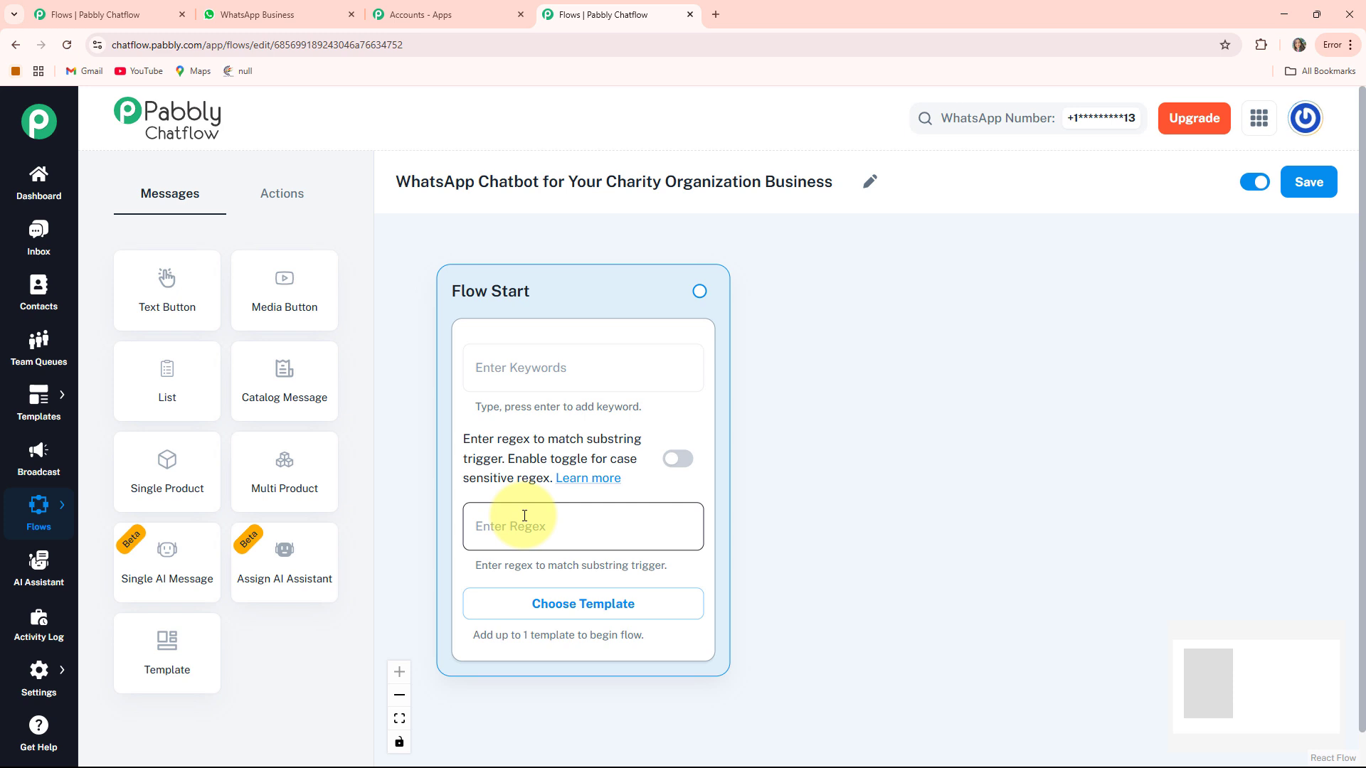
type("[\\s\\S]+")
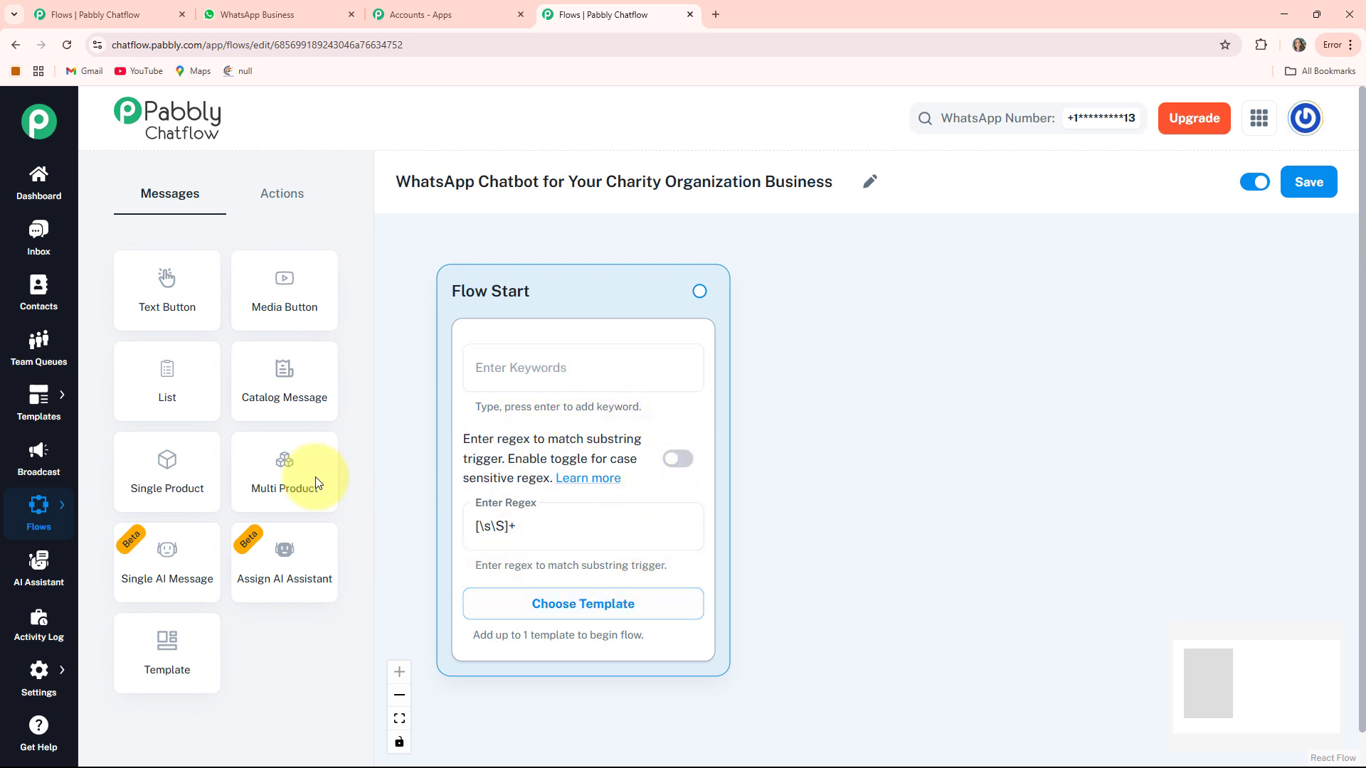
- Add a Message node beside Flow Start containing the HopeBridge Foundation welcome text
left_click_drag(139, 296, 642, 483)
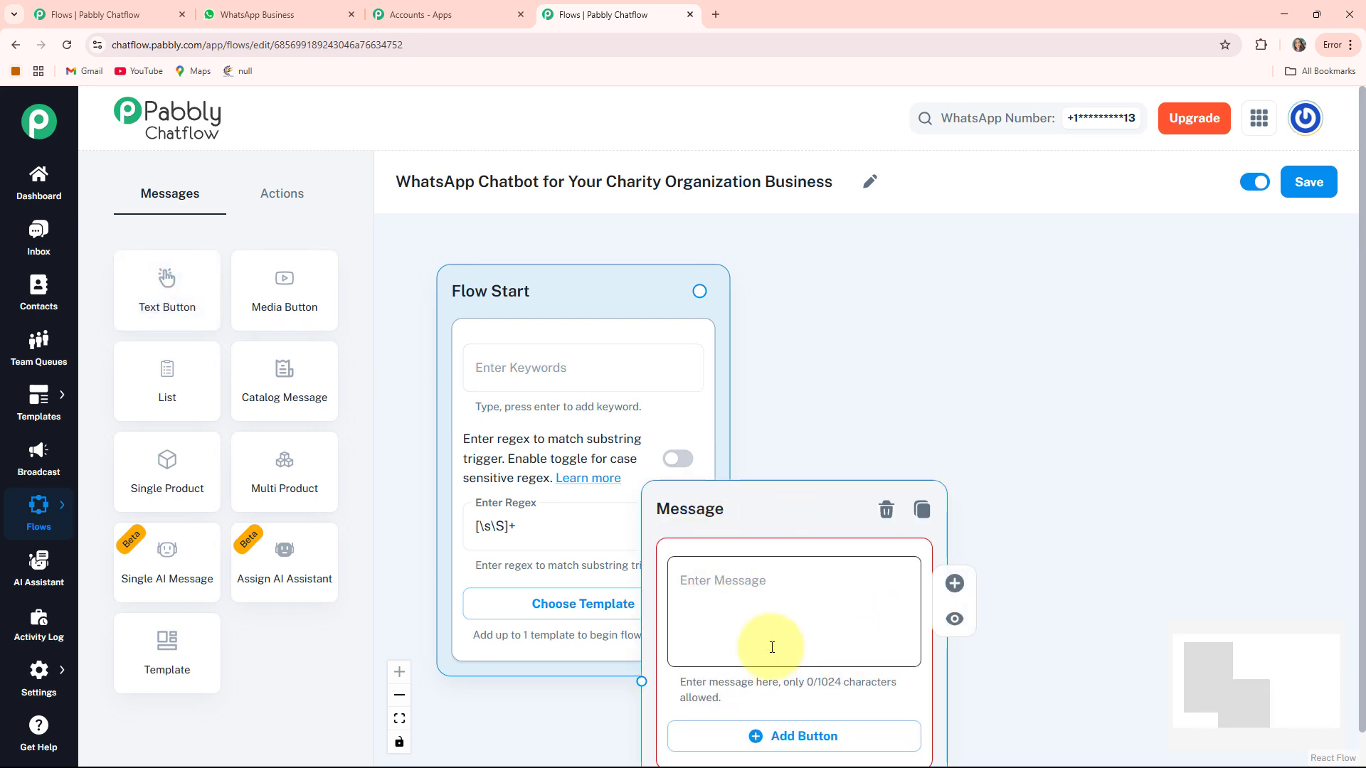
left_click_drag(732, 511, 891, 301)
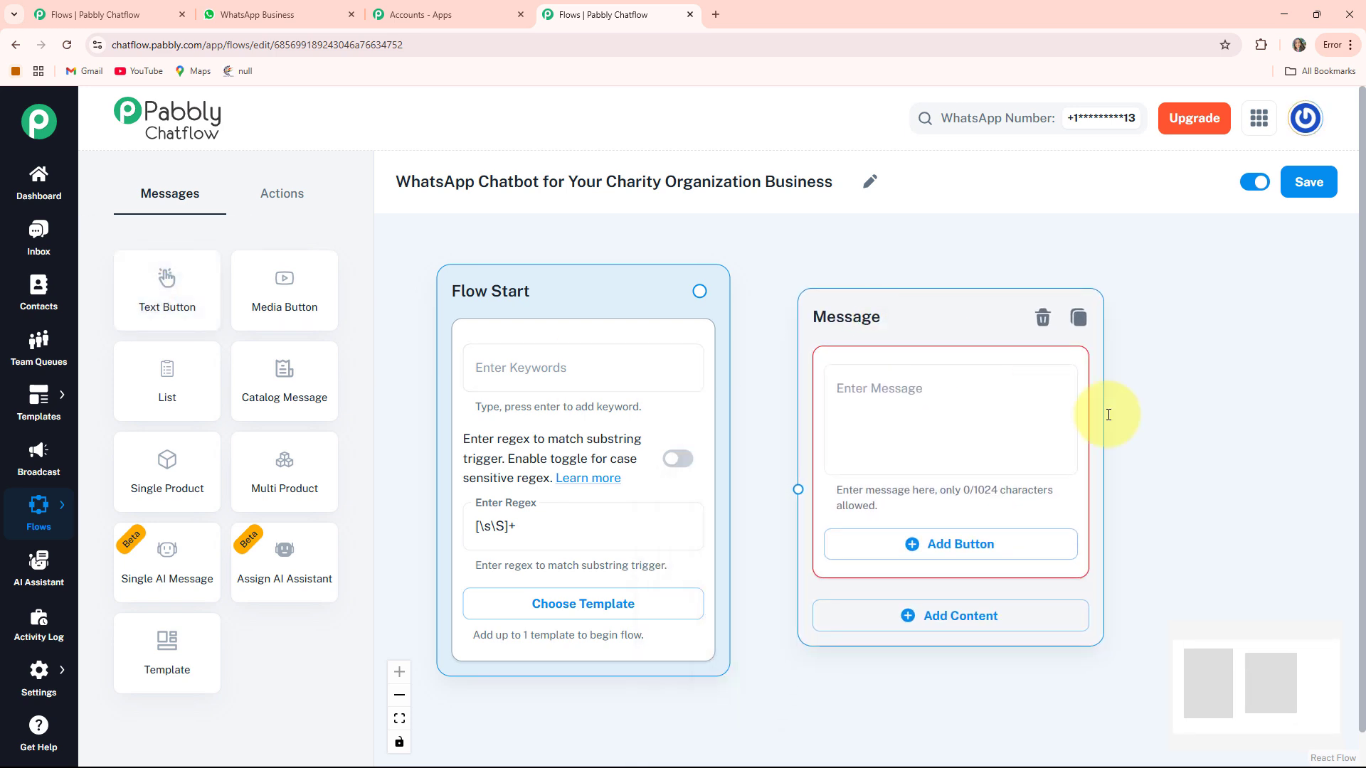
left_click_drag(1219, 458, 1058, 473)
left_click(722, 405)
key("ctrl+v")
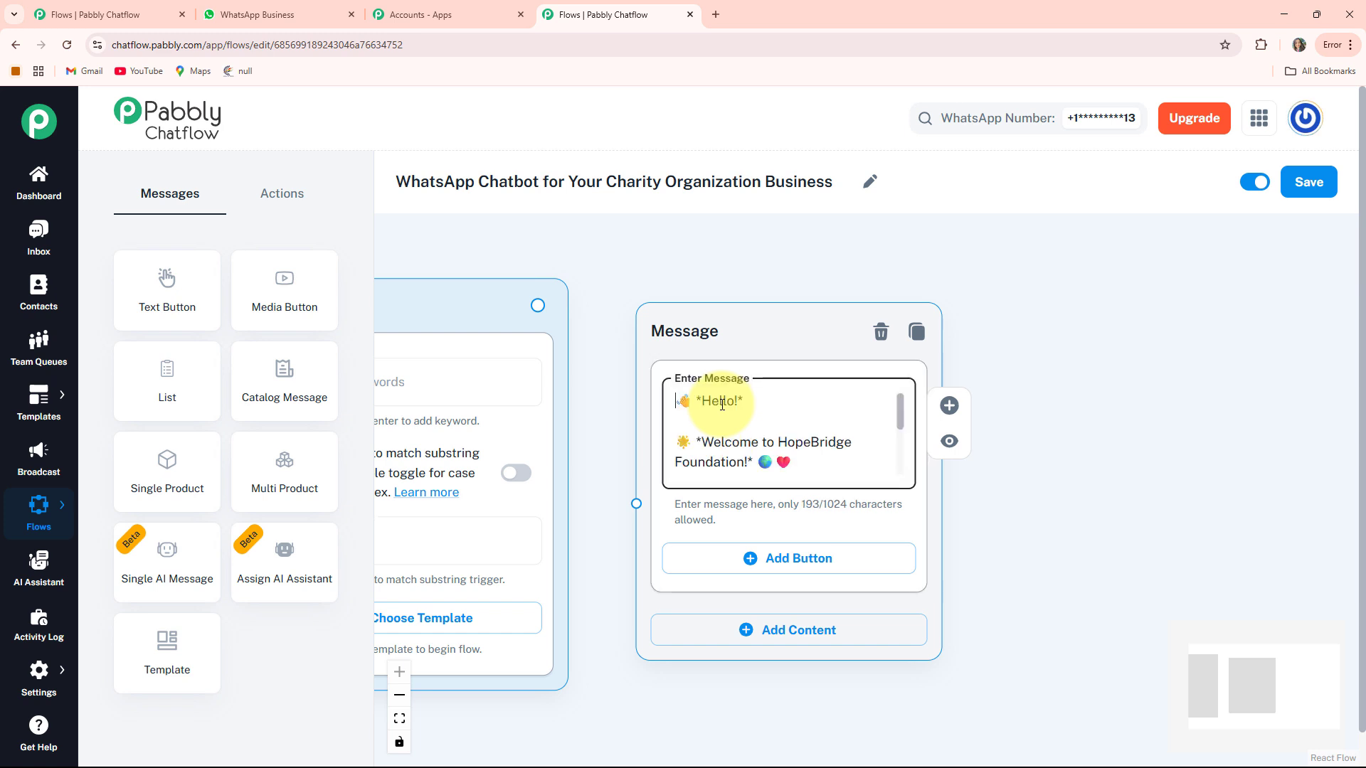
scroll(723, 405, "down", 3)
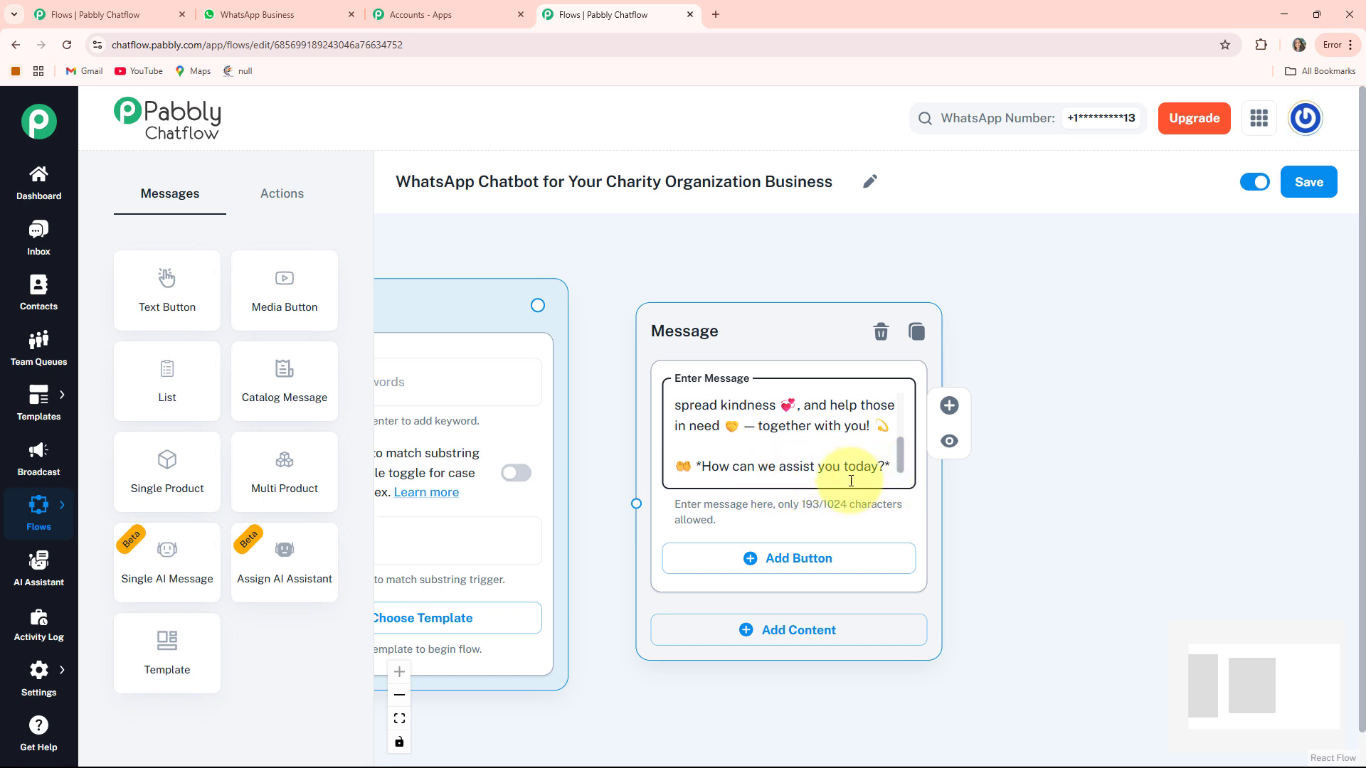
left_click_drag(1012, 562, 1001, 488)
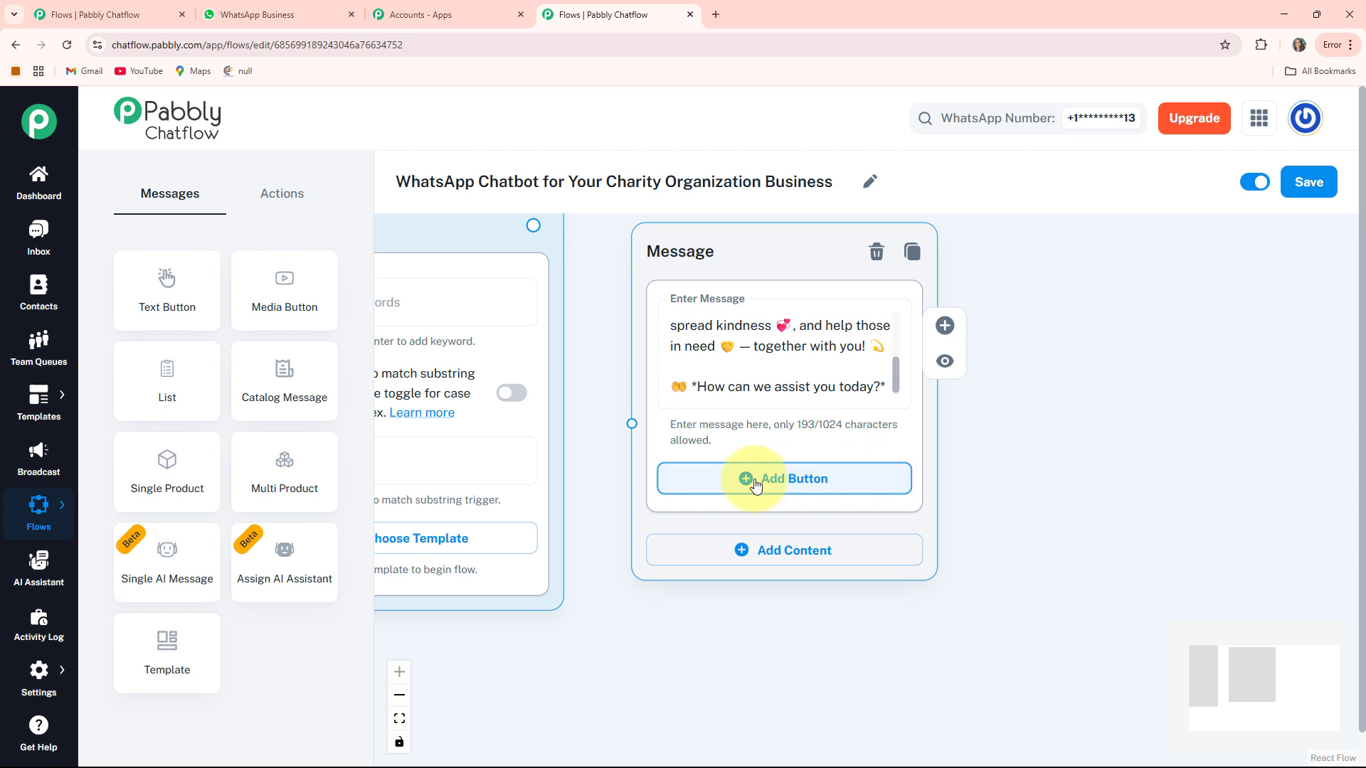
- Add reply buttons labelled 'Charity Programs 📚', 'Campaign Updates 📅' and 'Support 📞'
left_click(795, 486)
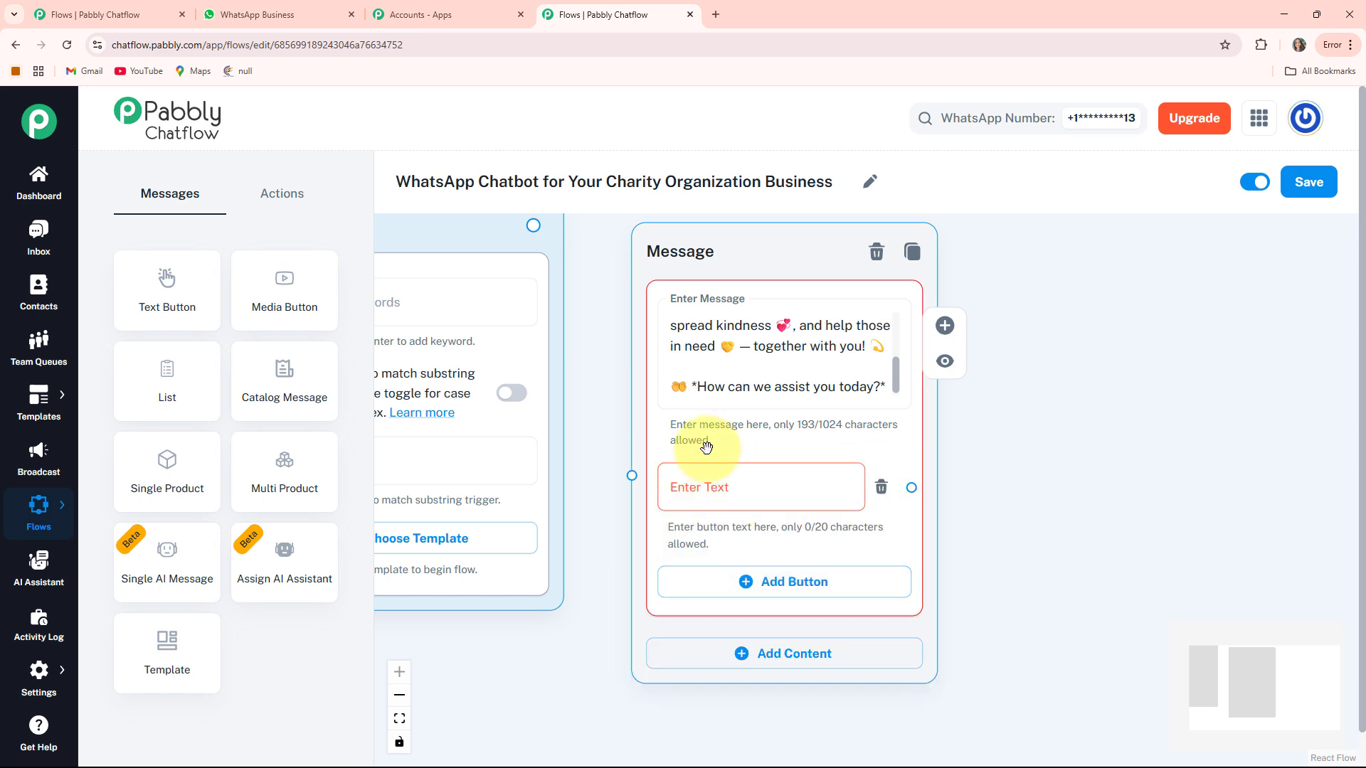
left_click(752, 493)
type("Charity Programs 📚")
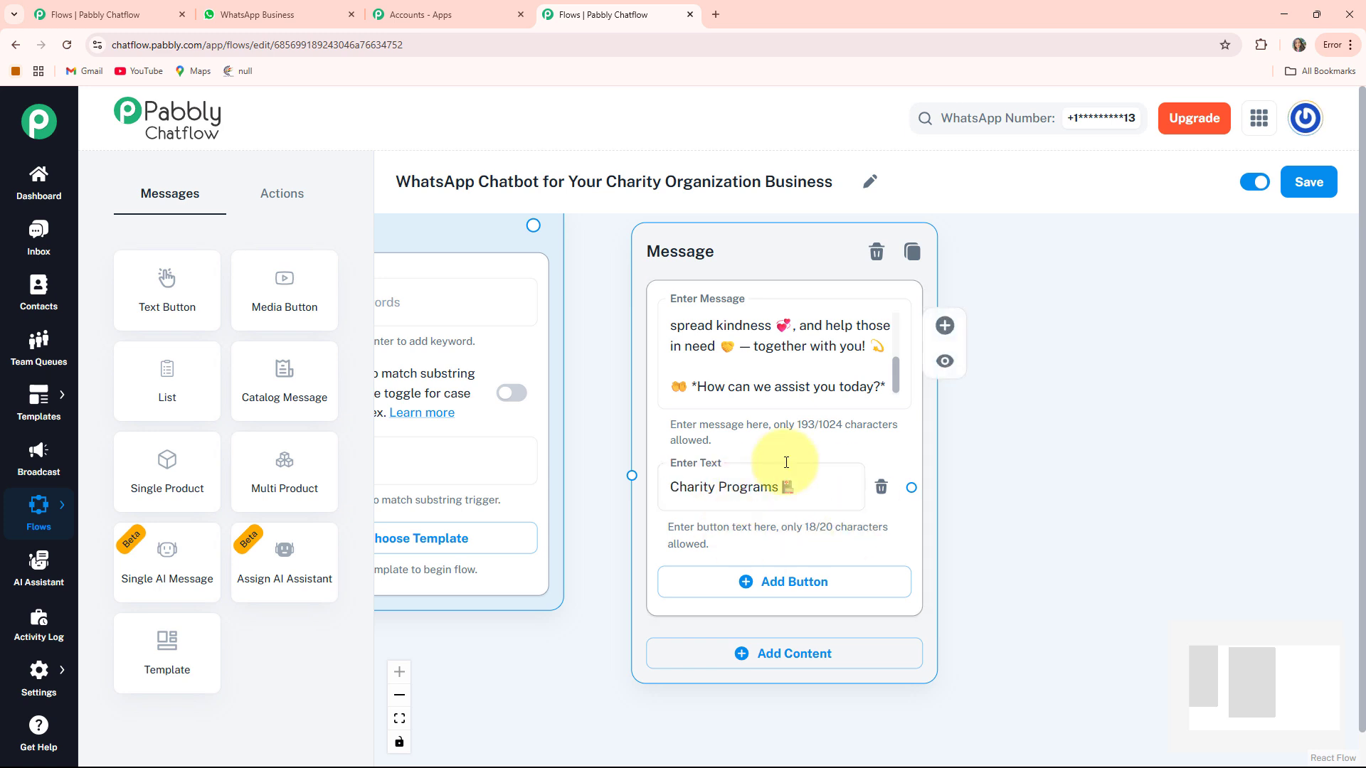
scroll(763, 519, "down", 1)
left_click(763, 523)
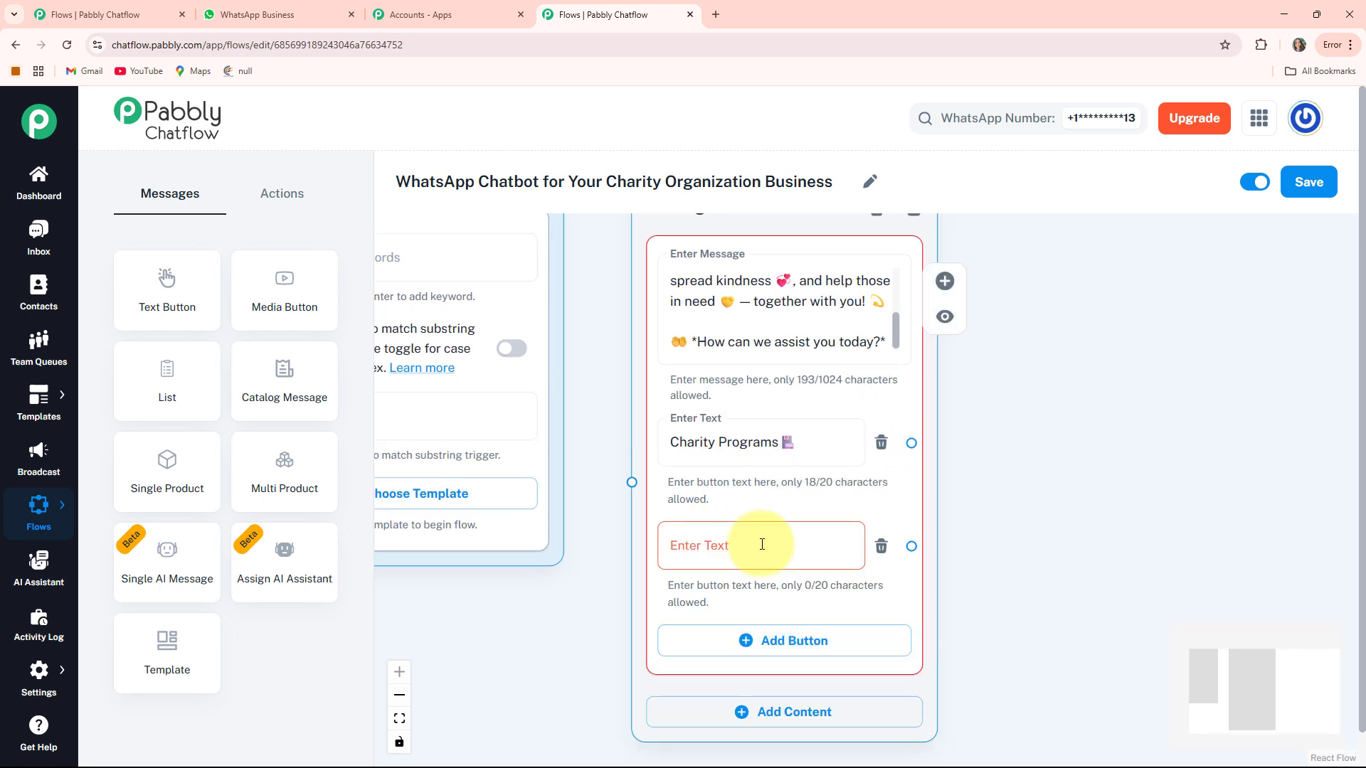
left_click(762, 545)
type("Campaign Updates📅")
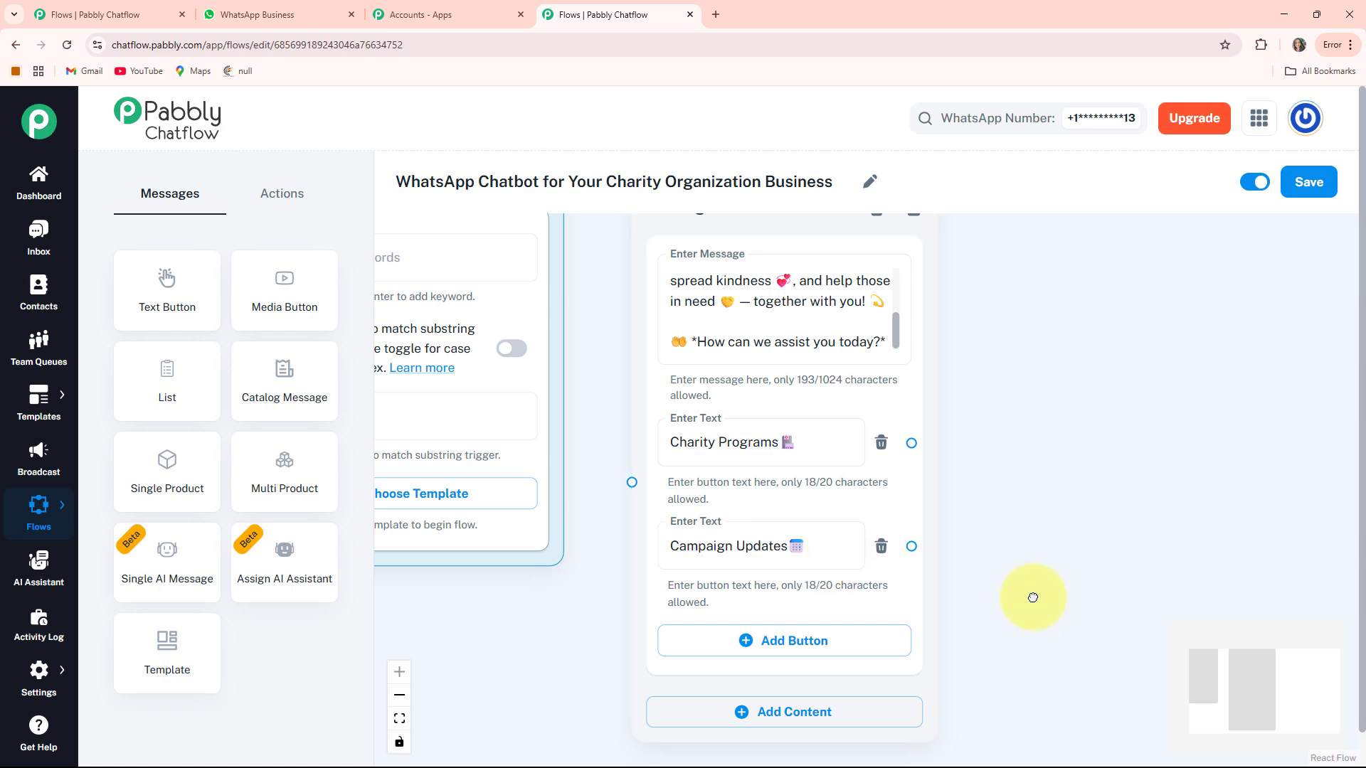
scroll(791, 477, "down", 4)
left_click(790, 478)
left_click(787, 474)
type("Support 📞")
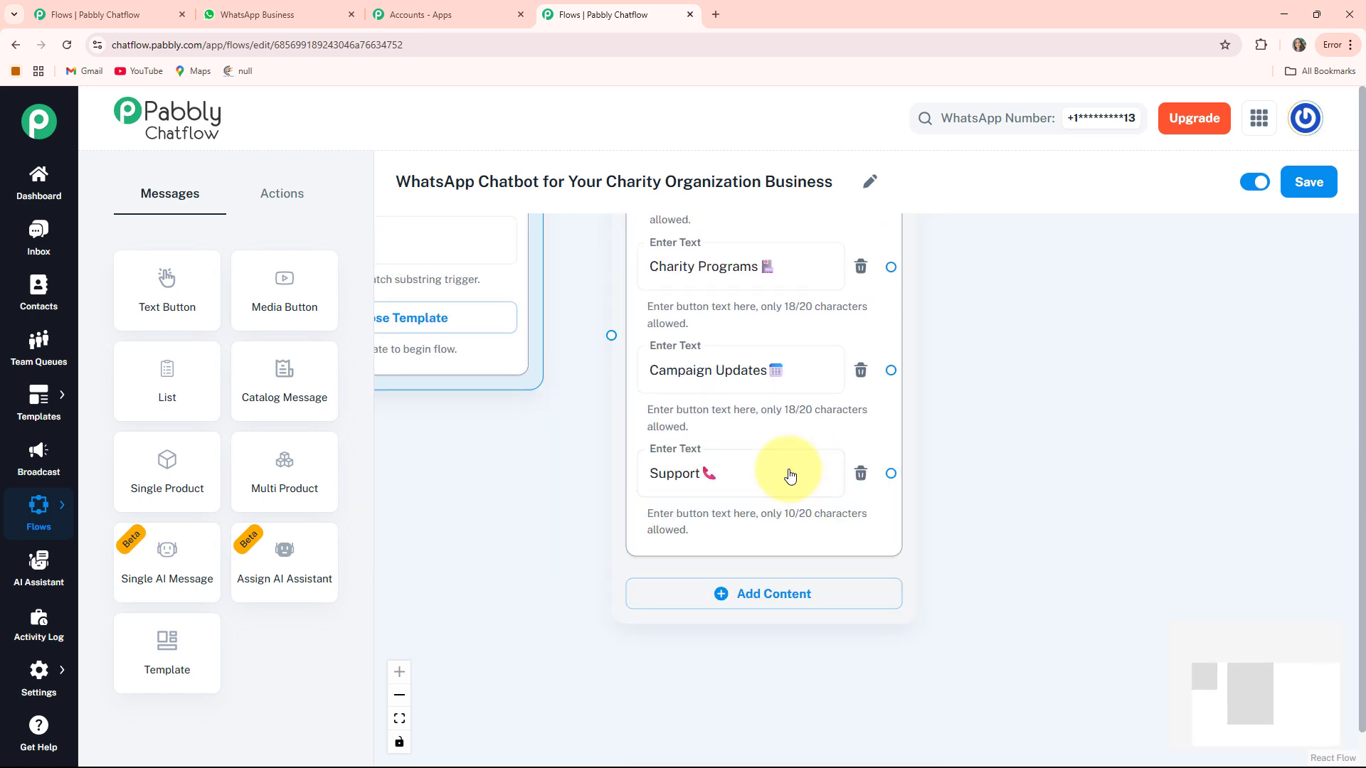
scroll(619, 476, "down", 4)
- Connect Flow Start's output handle to the three-button welcome Message node
left_click_drag(562, 535, 573, 611)
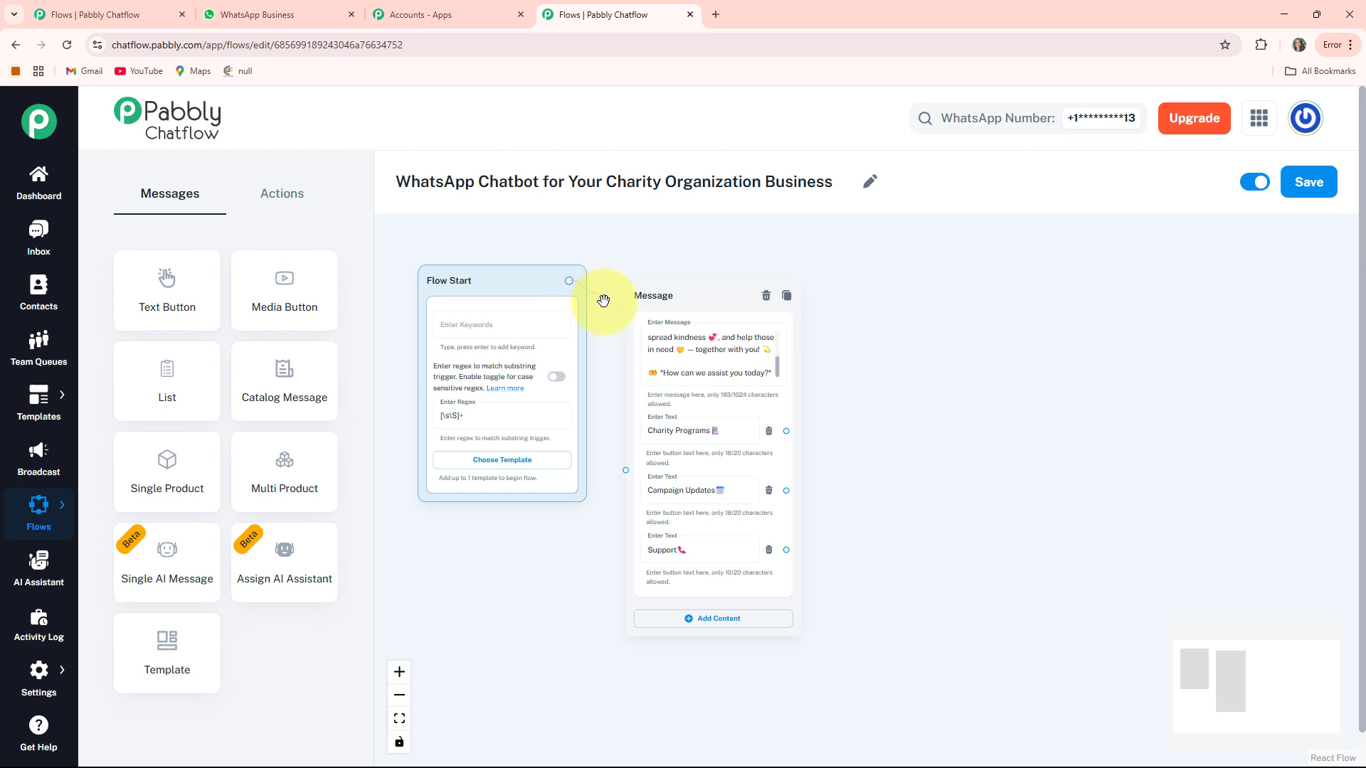
left_click_drag(620, 475, 624, 471)
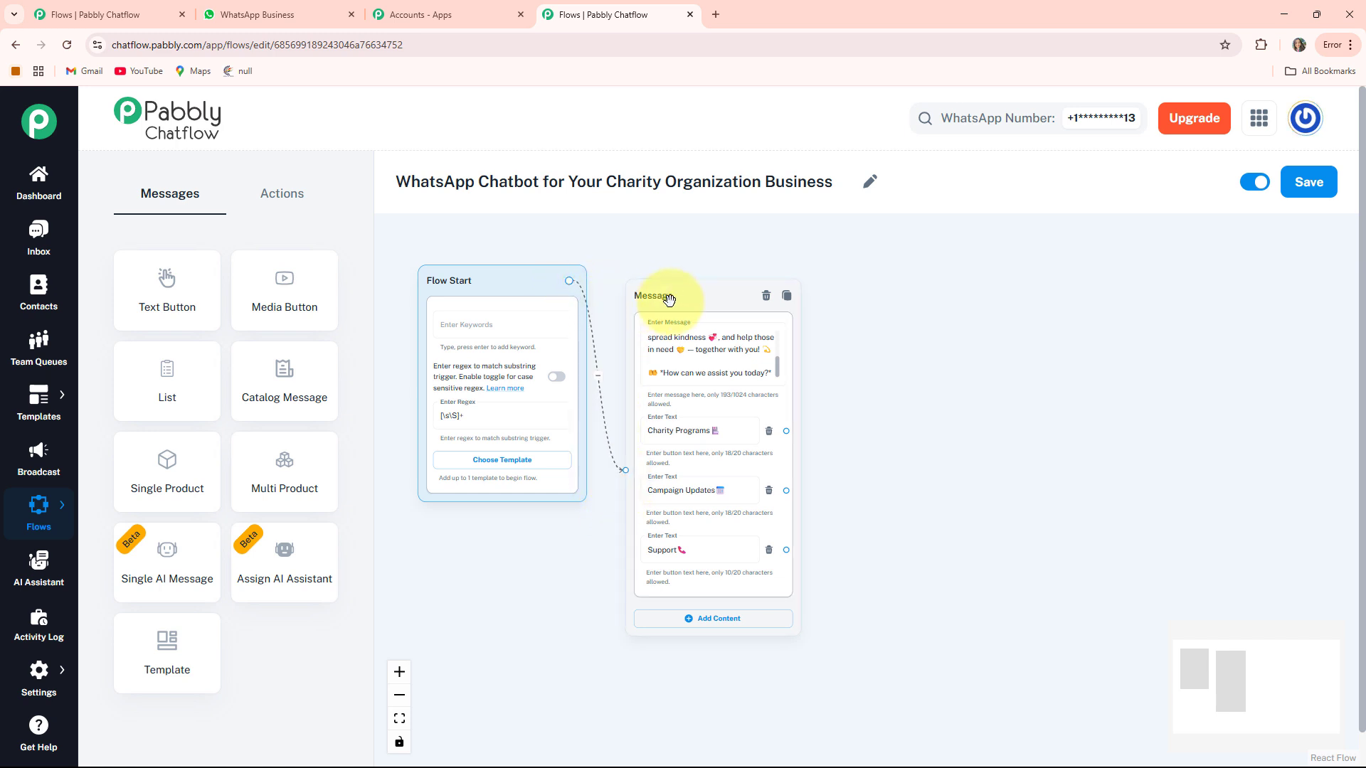
left_click_drag(693, 293, 680, 286)
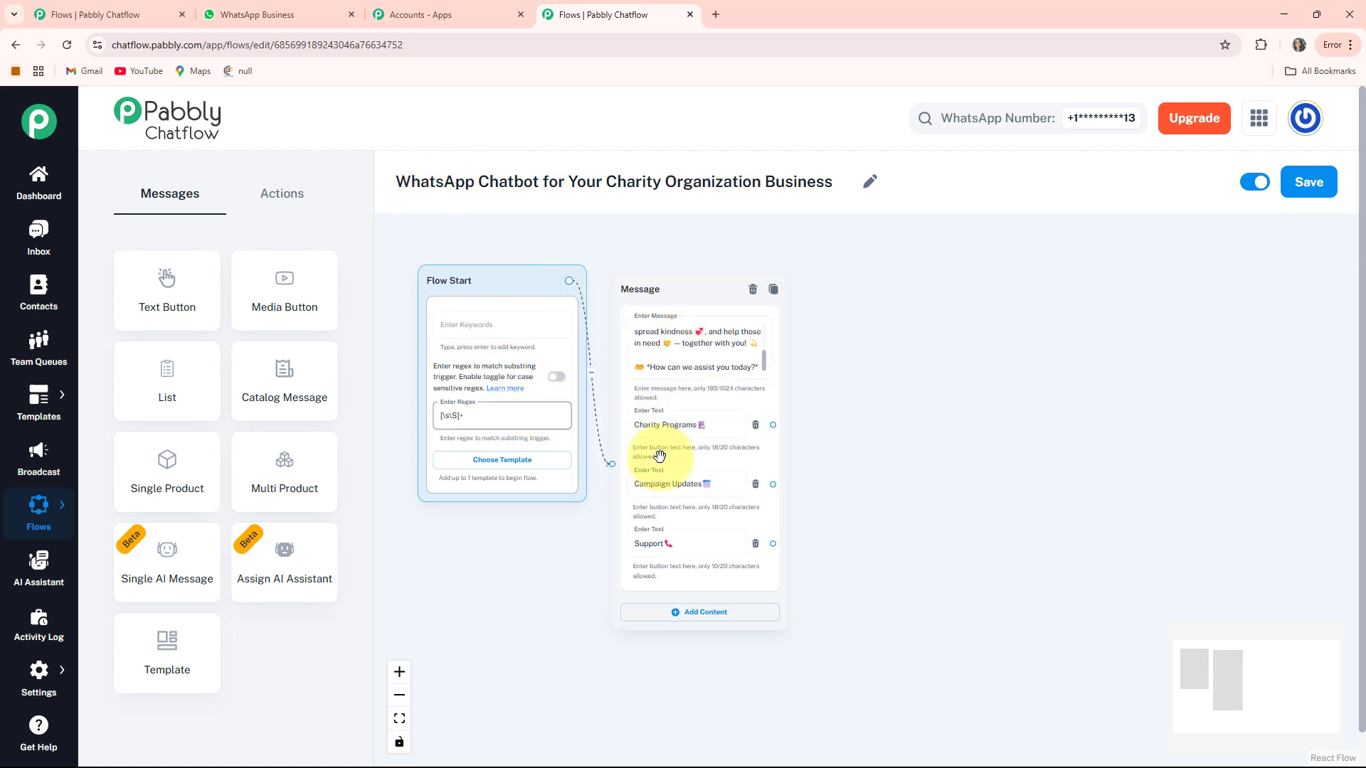
scroll(471, 386, "up", 2)
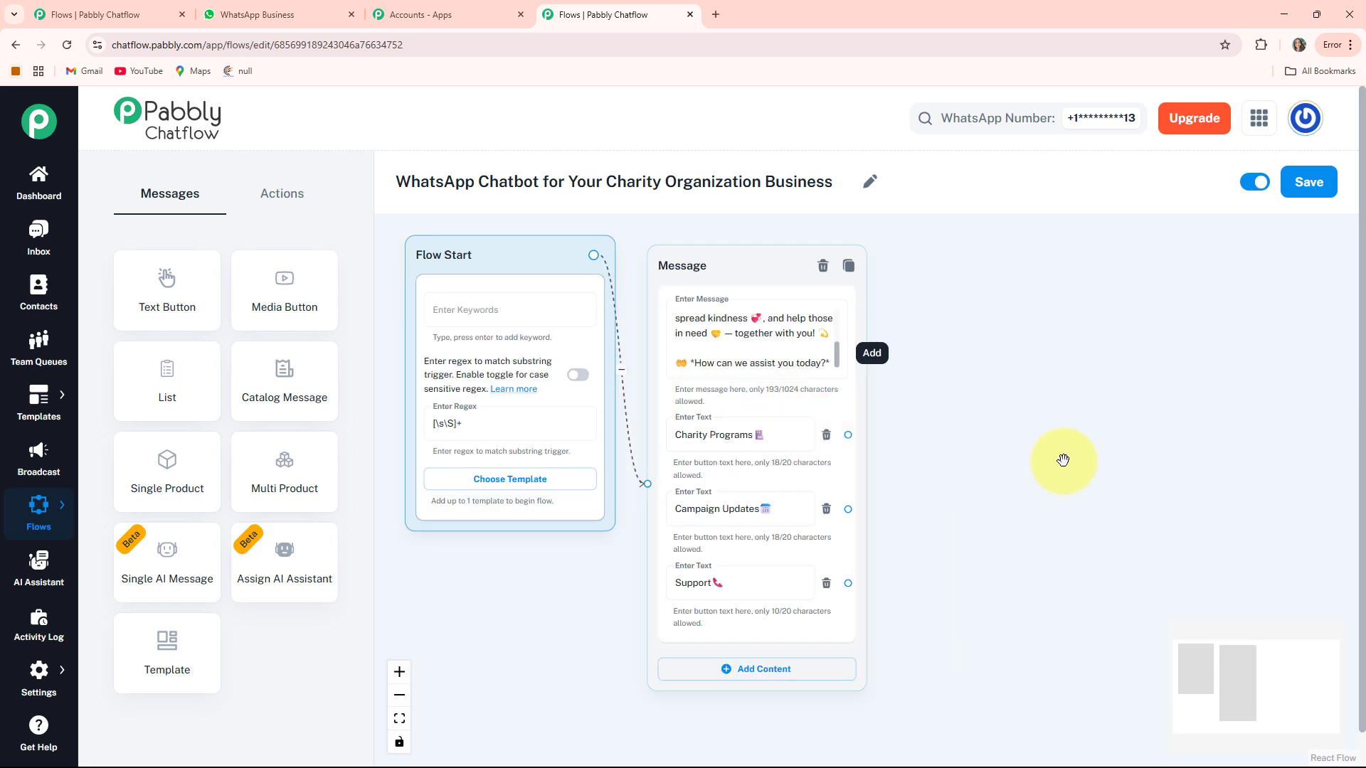
scroll(1067, 459, "up", 2)
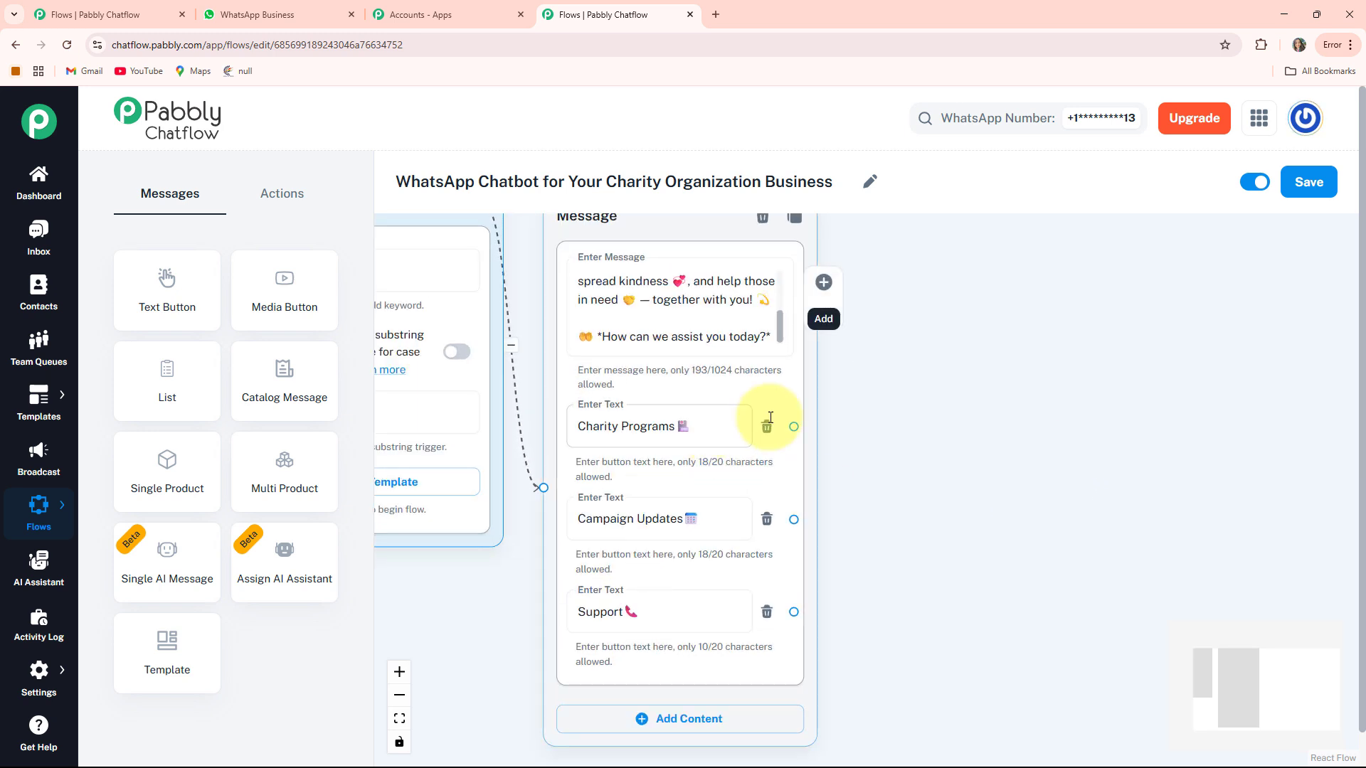
left_click_drag(946, 468, 823, 480)
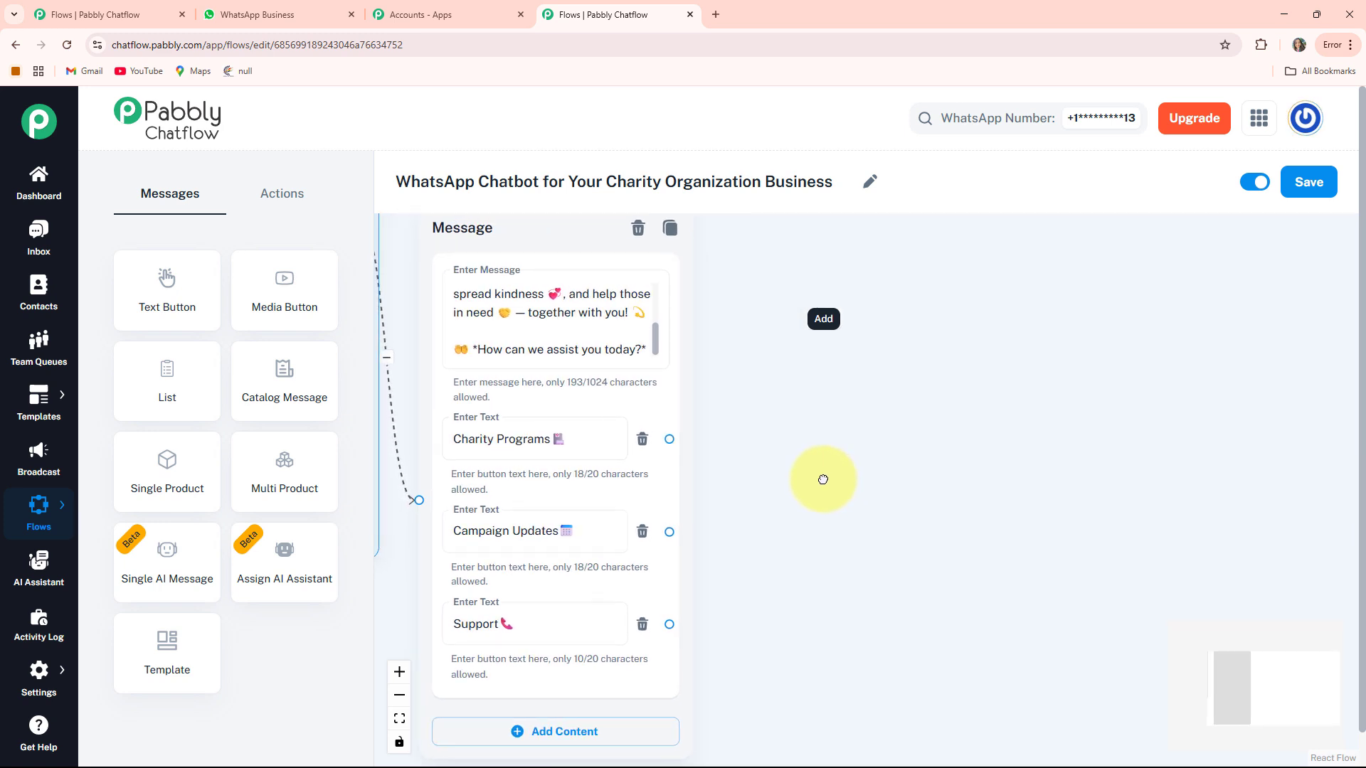
- Branch a Text + Button message from Charity Programs with the rehabilitation programs text, then show the Actions list
left_click_drag(669, 439, 880, 281)
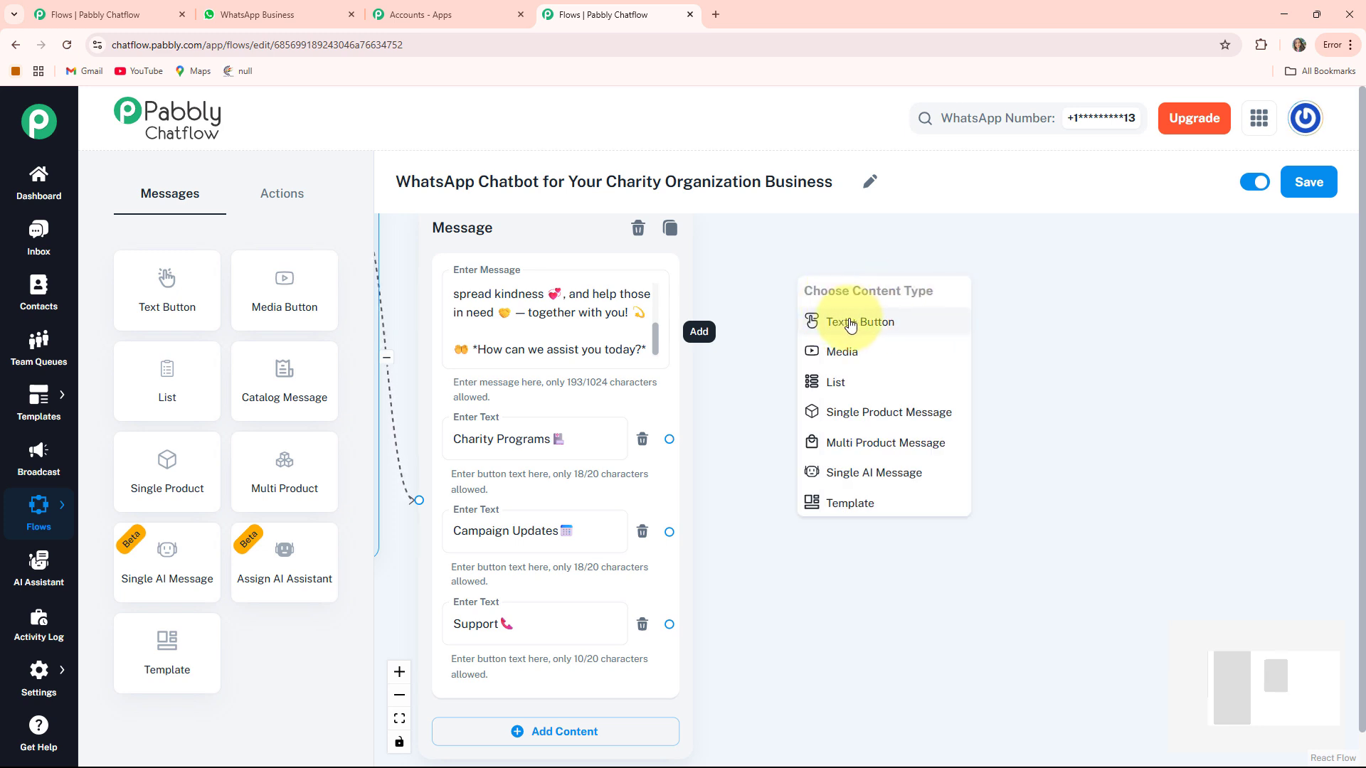
left_click(873, 325)
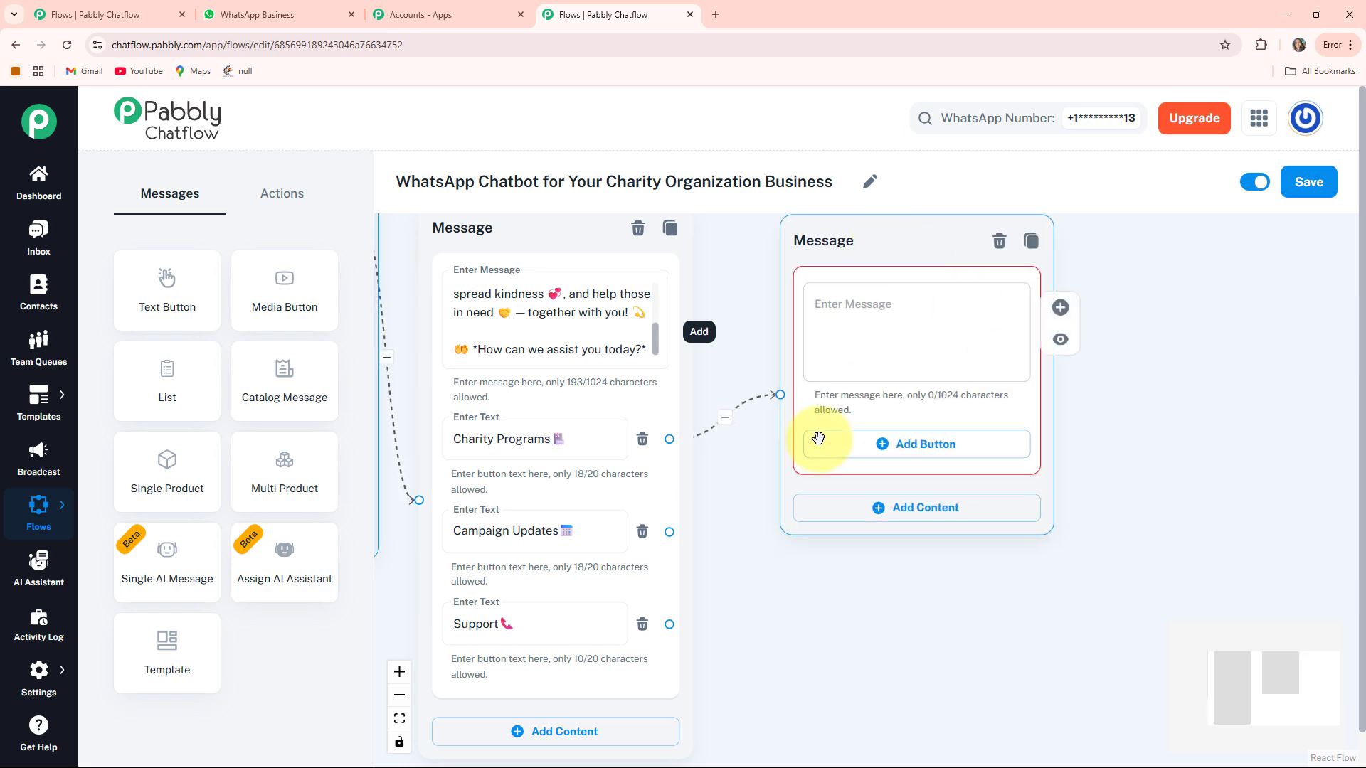
left_click_drag(1150, 545, 1080, 587)
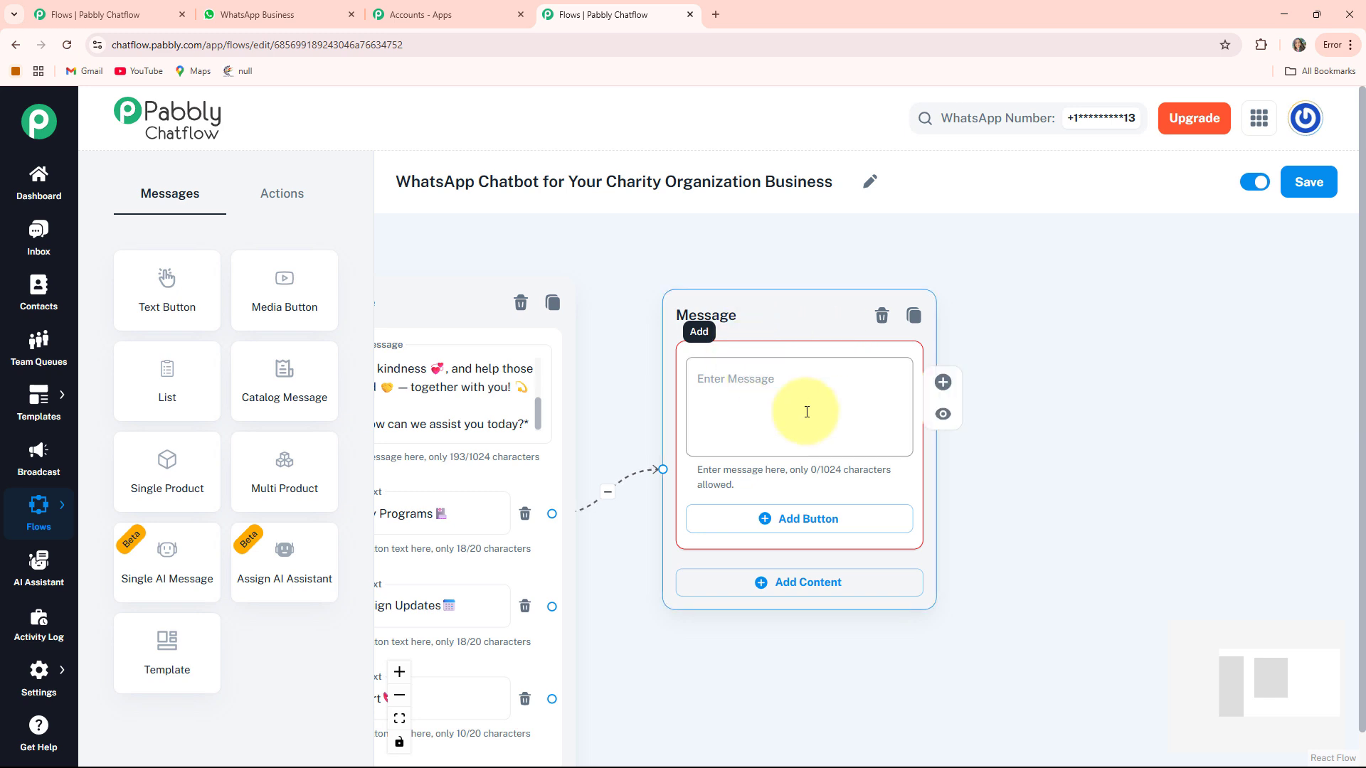
left_click(778, 459)
key("ctrl+v")
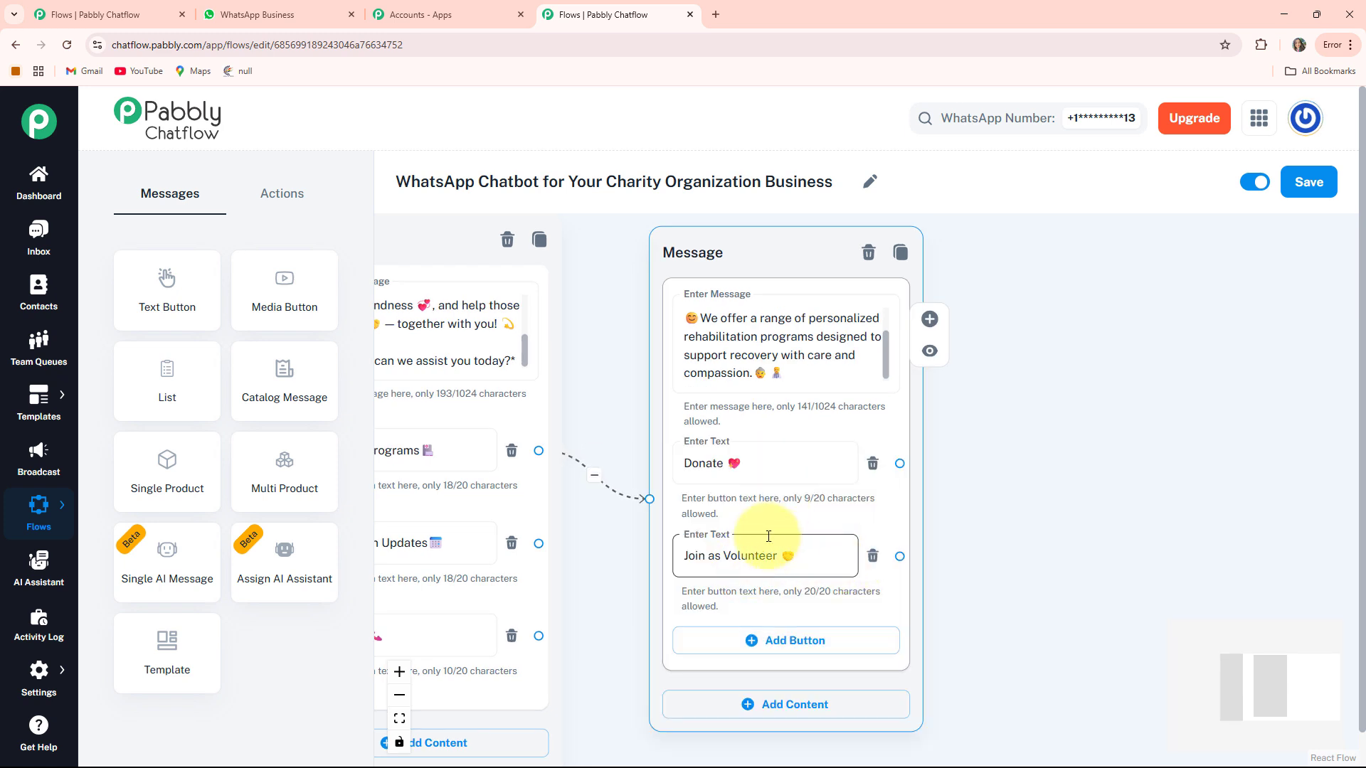
left_click_drag(734, 505, 596, 511)
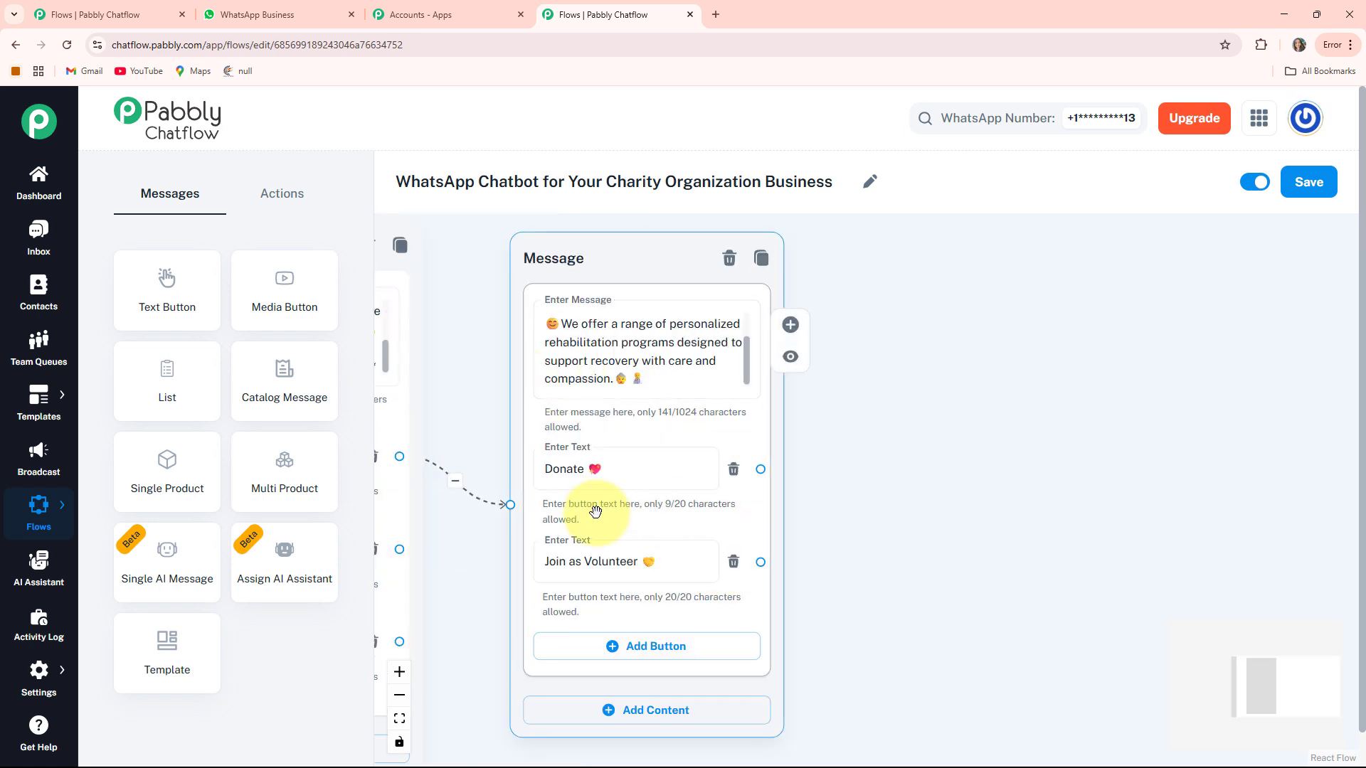
scroll(967, 449, "down", 3)
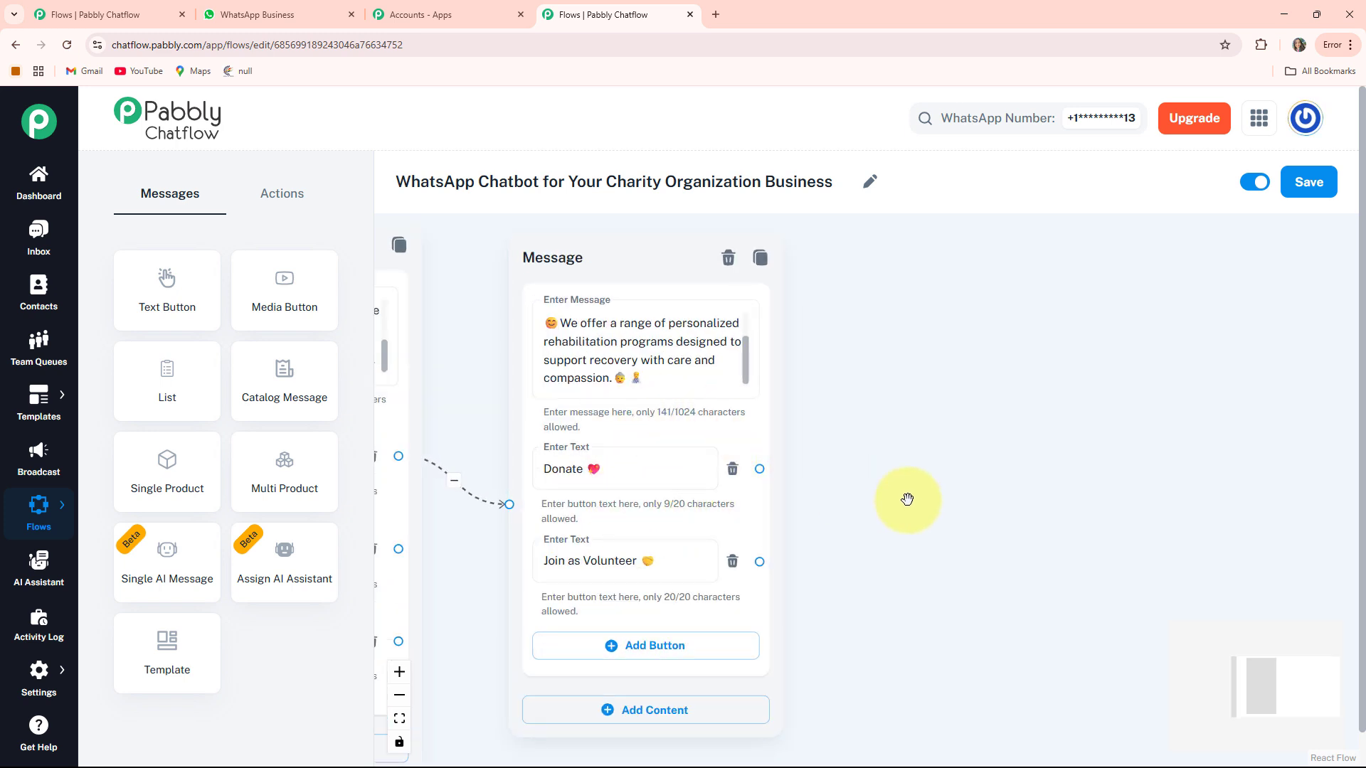
left_click_drag(907, 499, 883, 513)
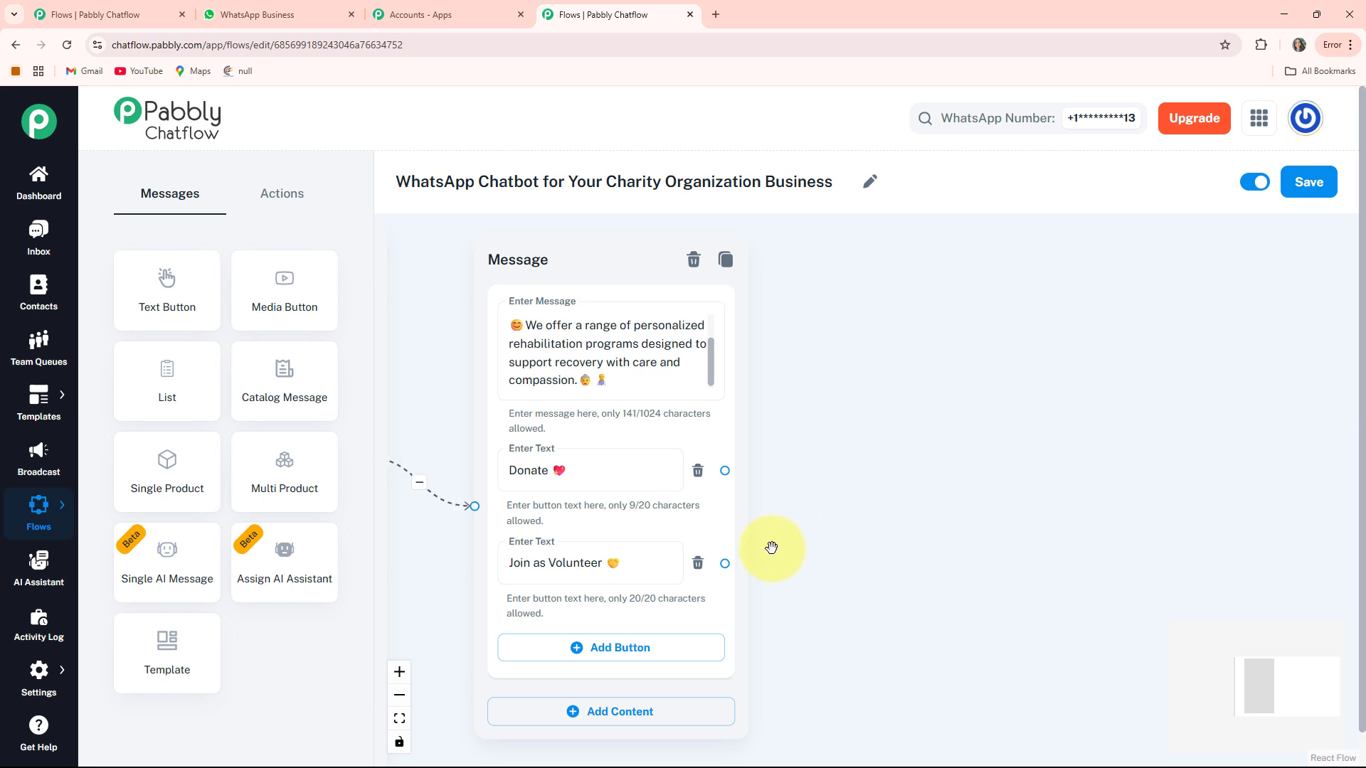
left_click(284, 196)
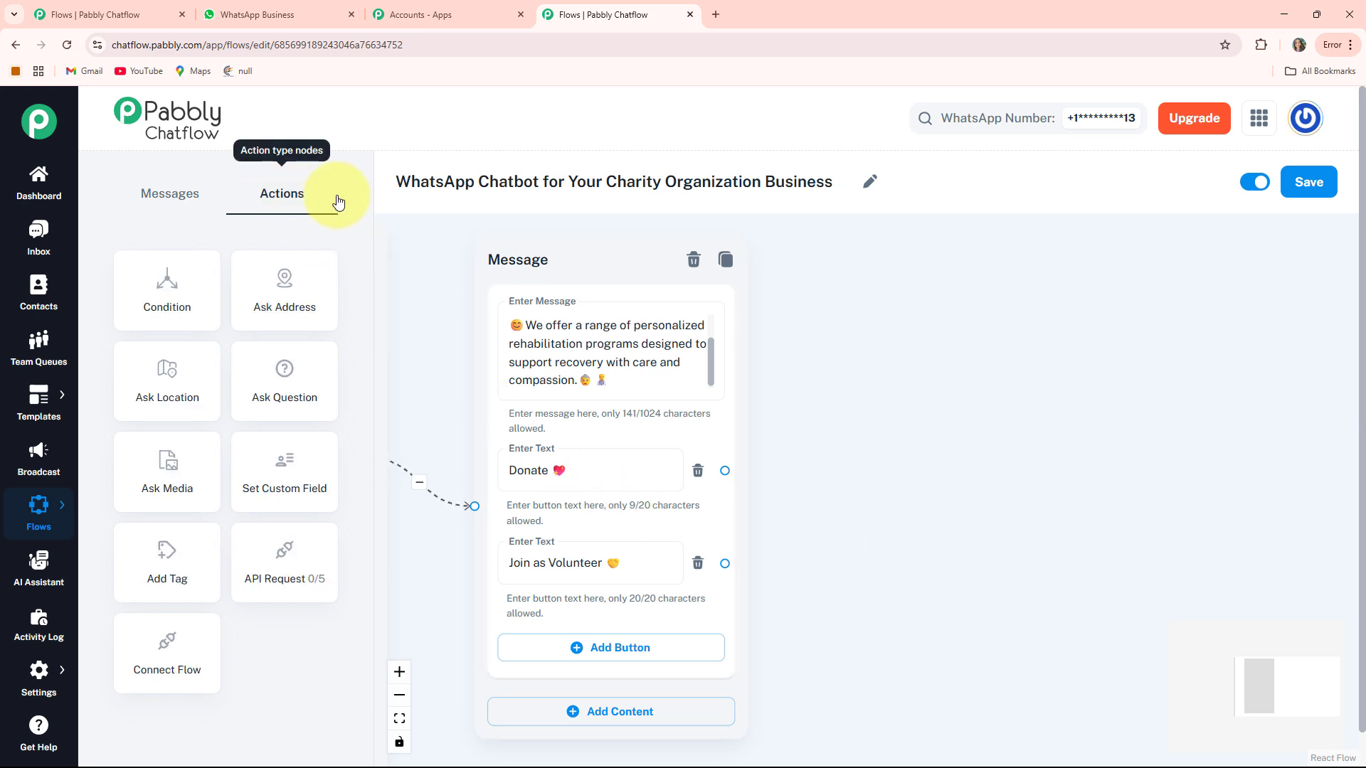
- Add an Ask Question node beside the message with the full-name request text
left_click_drag(293, 386, 1128, 391)
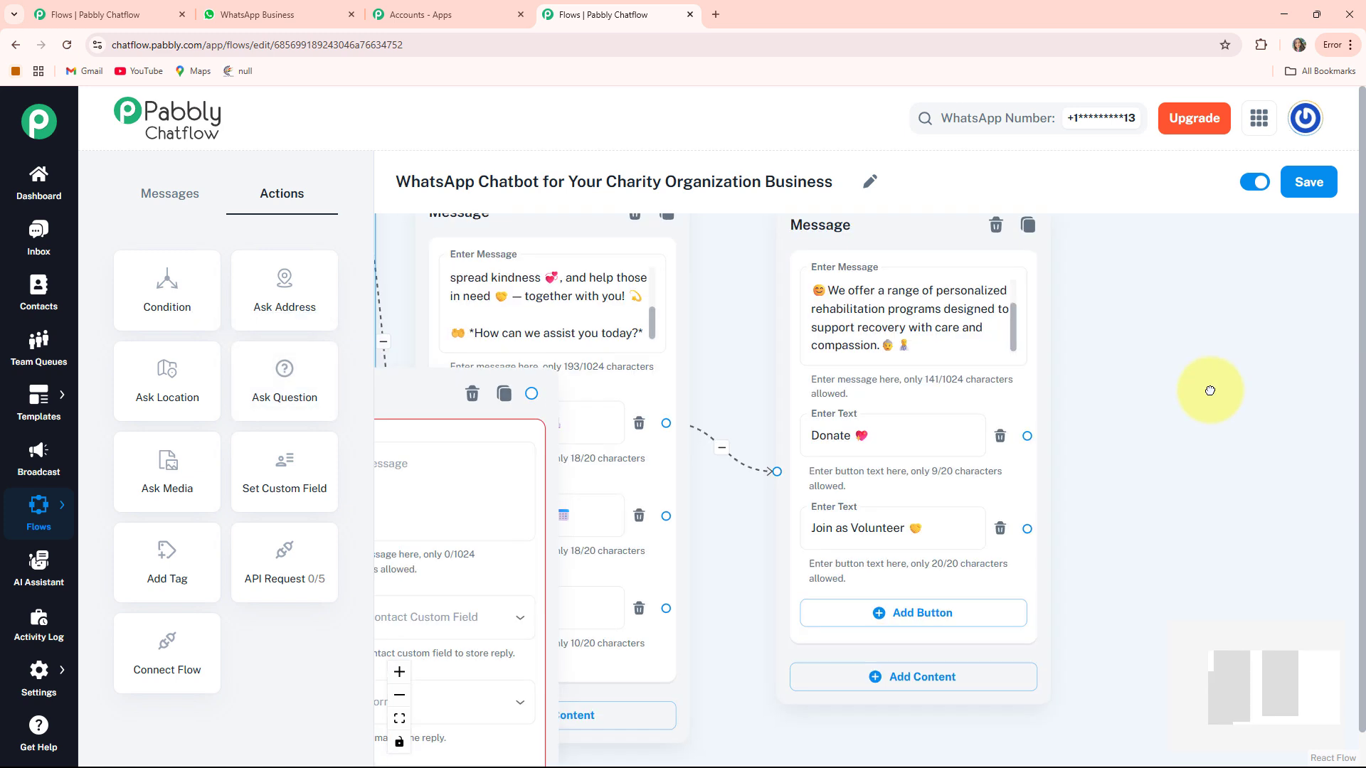
left_click_drag(431, 404, 1209, 270)
left_click_drag(997, 412, 794, 397)
left_click_drag(936, 274, 967, 268)
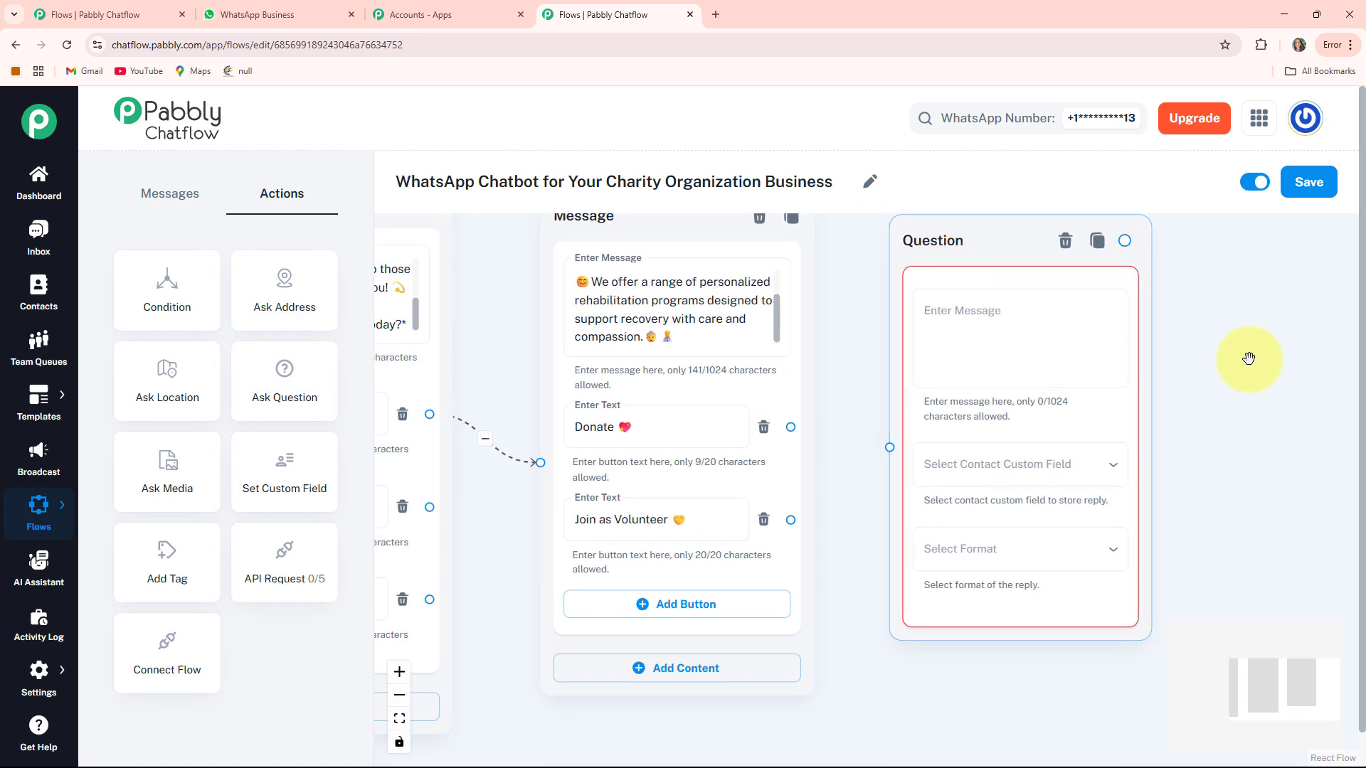
left_click_drag(1247, 361, 1194, 392)
left_click(969, 391)
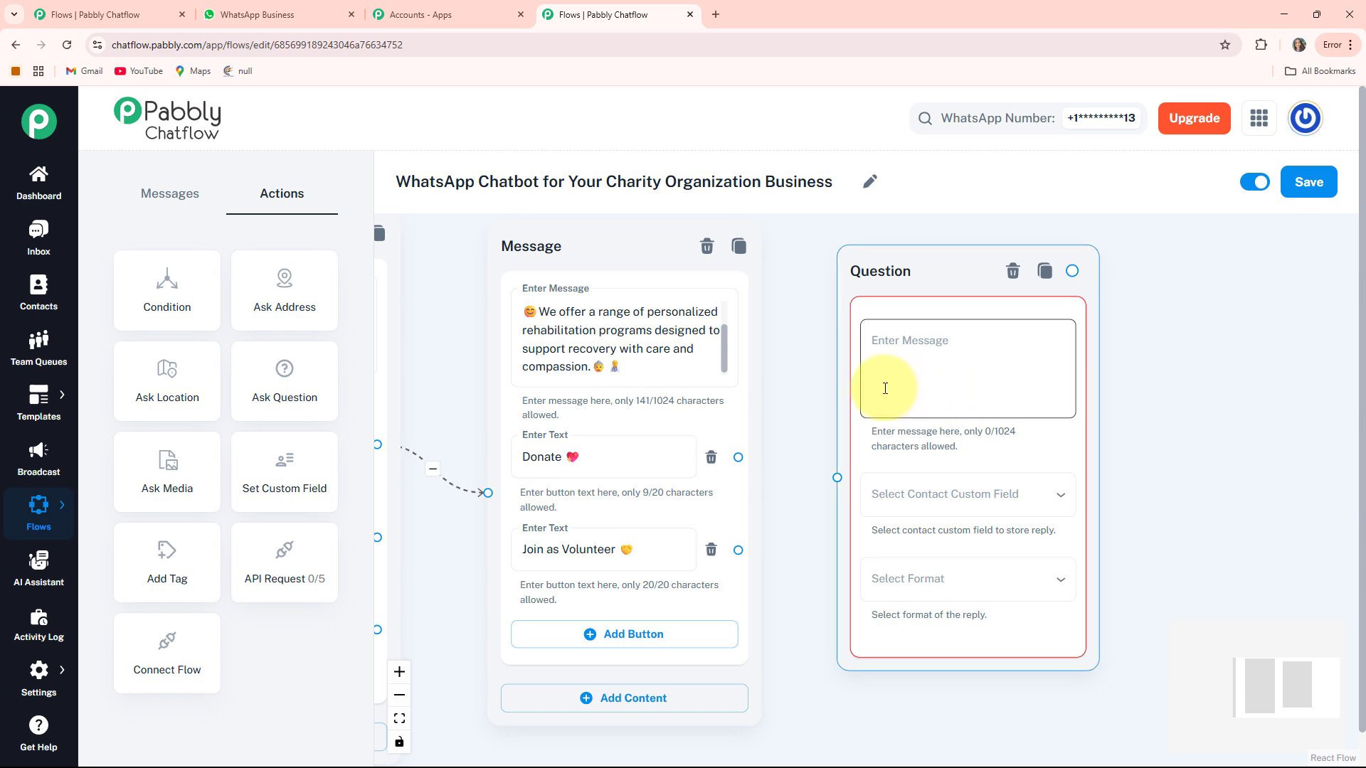
key("ctrl+v")
left_click(1152, 455)
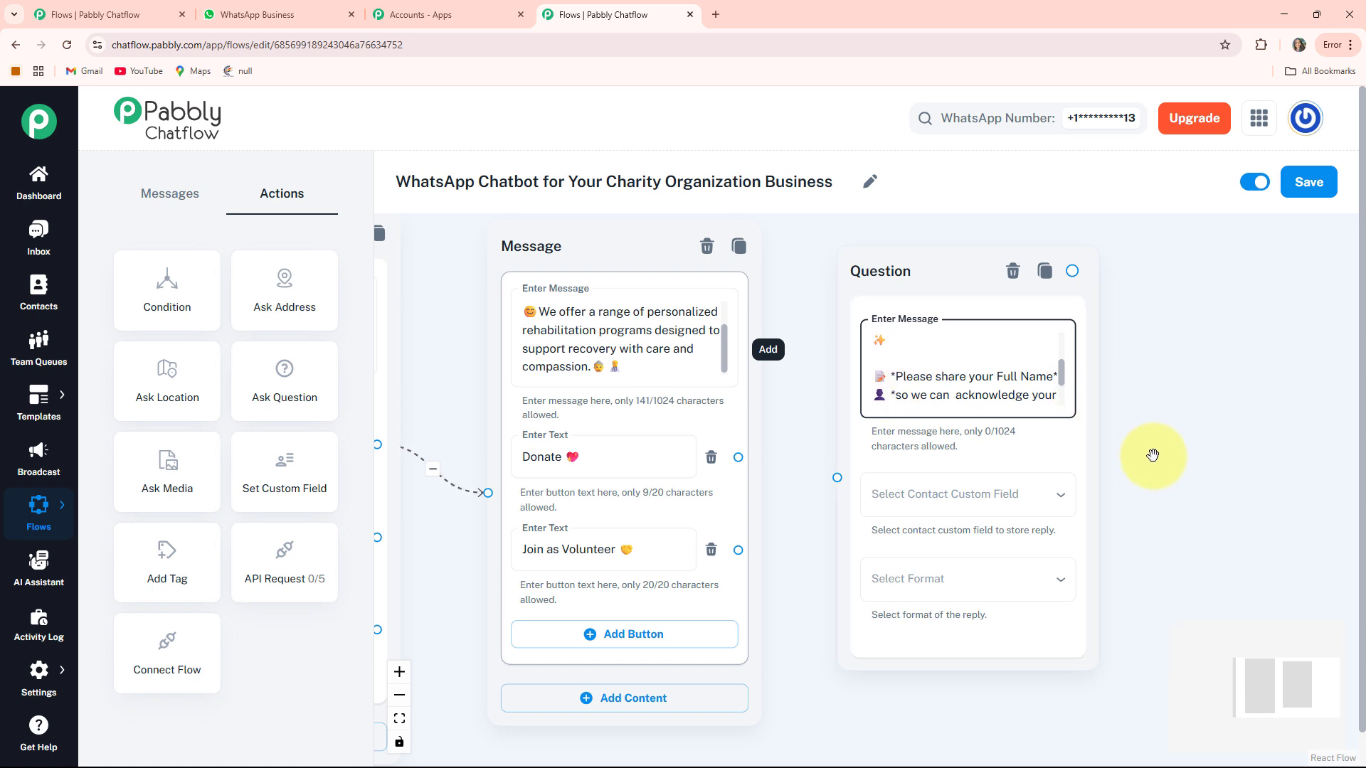
scroll(1053, 430, "down", 2)
- Save the question's reply to the FullName custom field in Text format
left_click(900, 414)
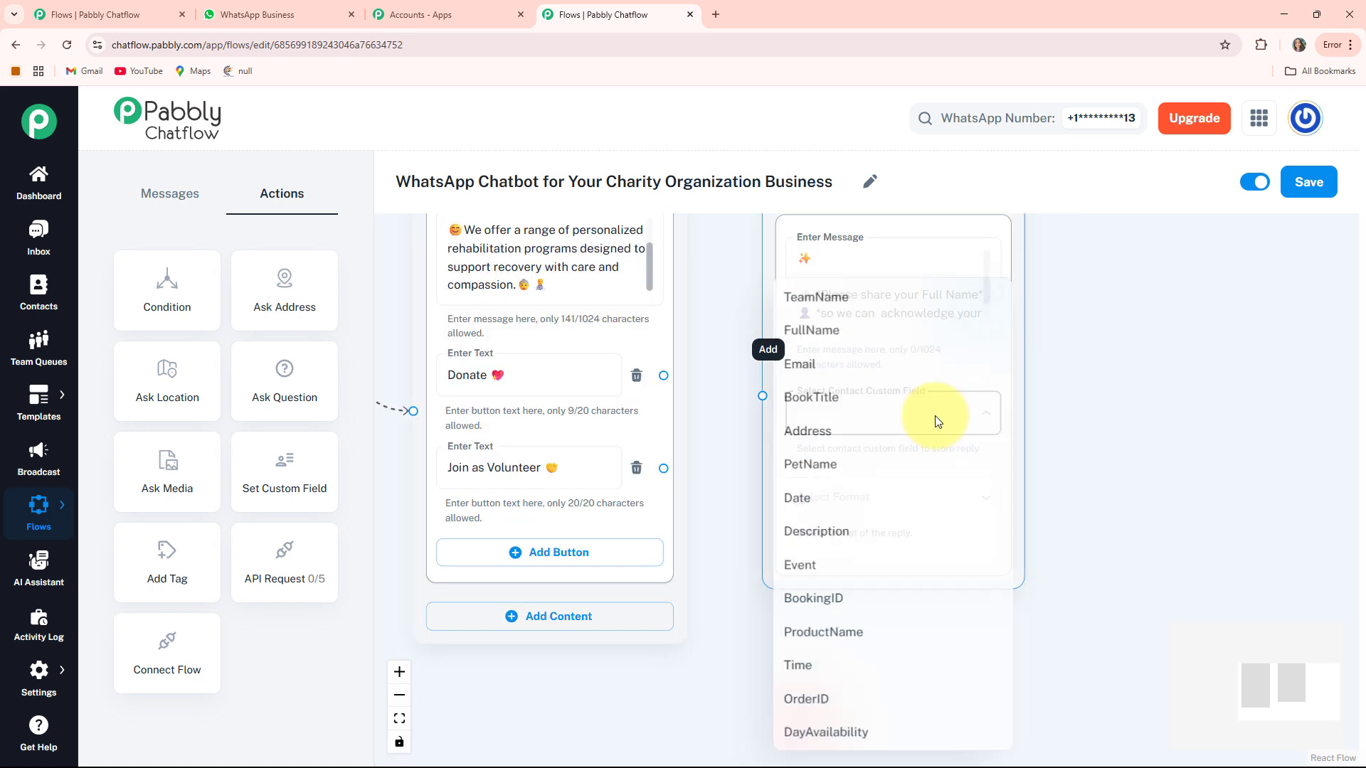
left_click(865, 333)
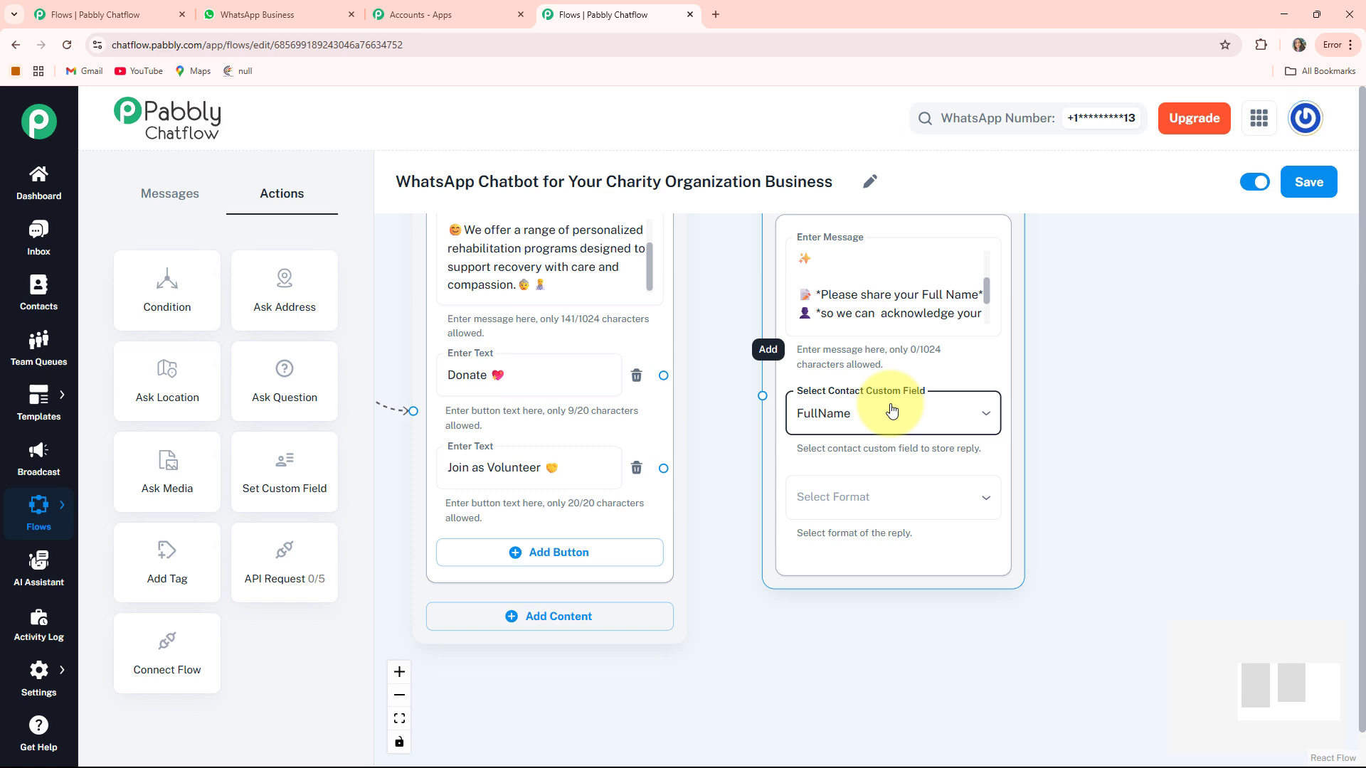
left_click(905, 500)
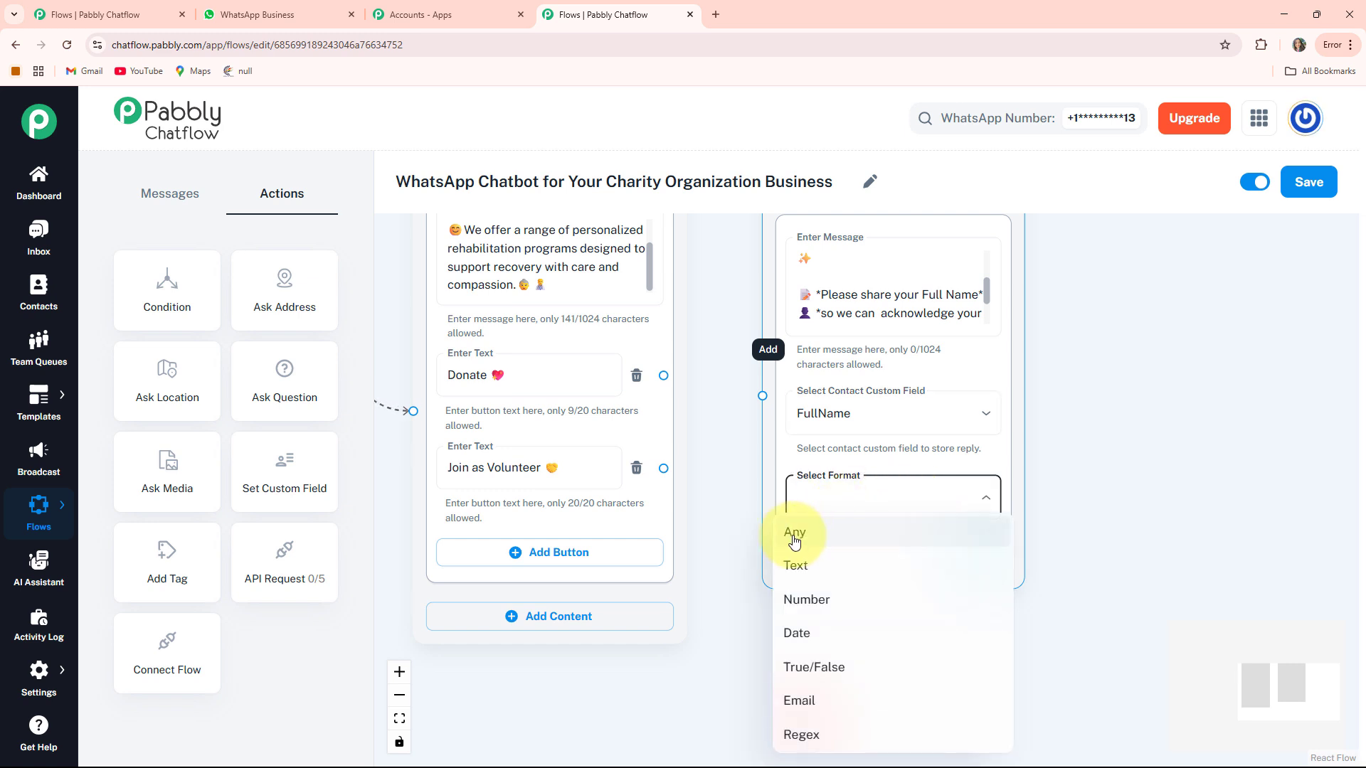
left_click(811, 565)
scroll(755, 513, "down", 2)
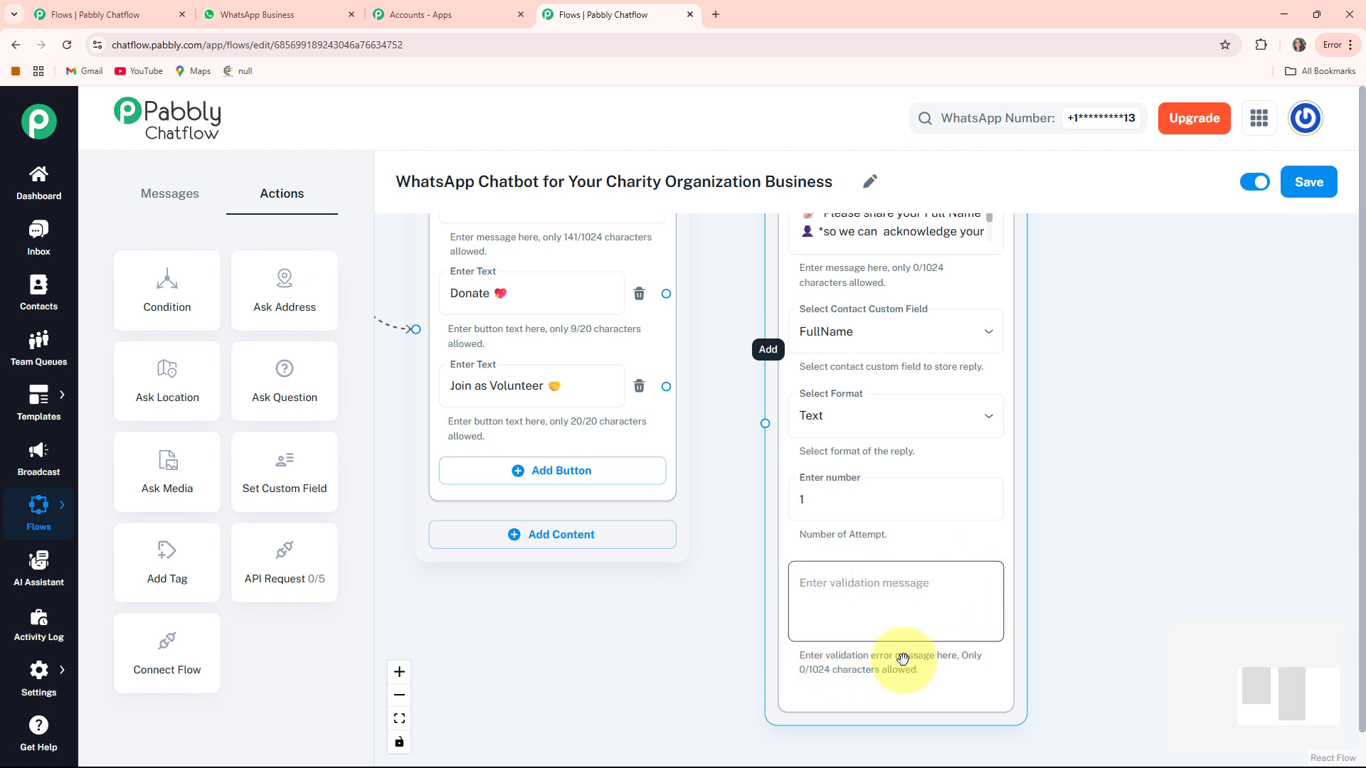
scroll(744, 382, "up", 3)
left_click(665, 418)
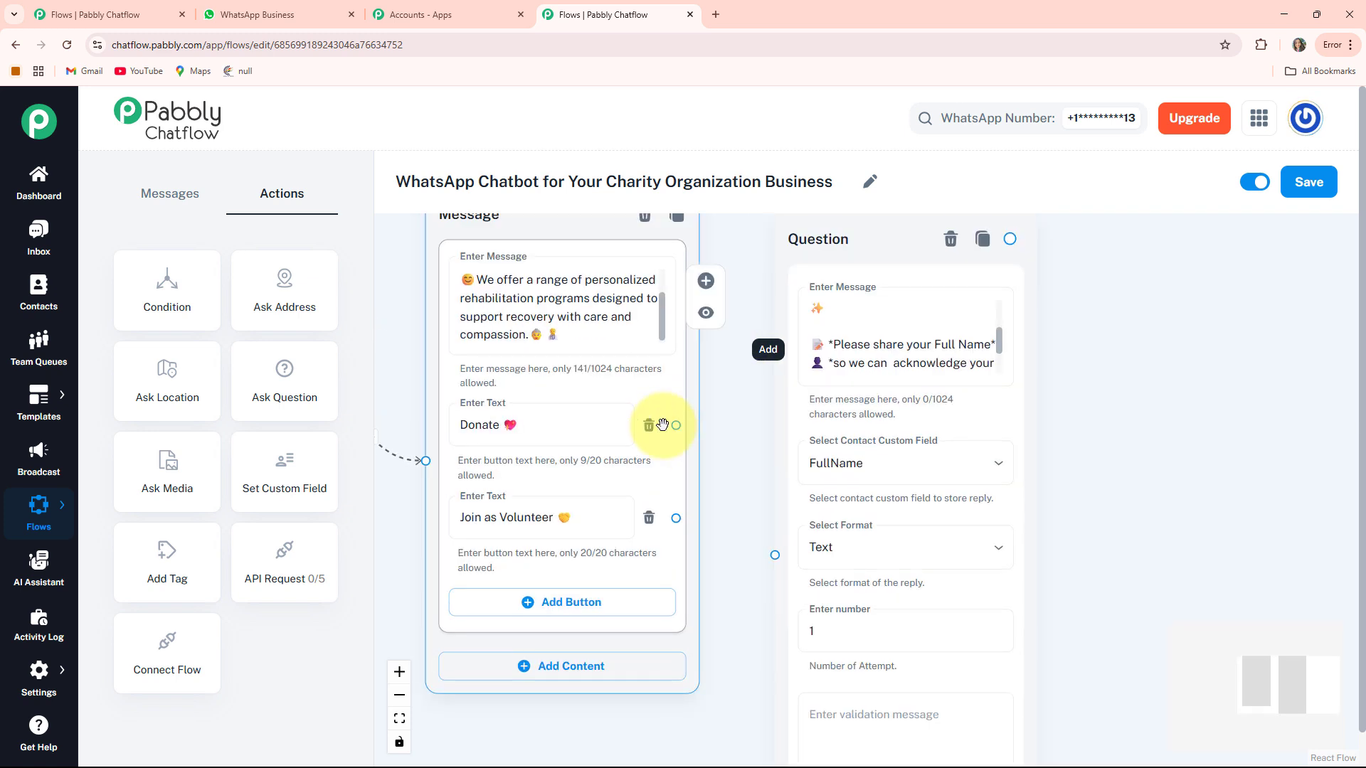
- Connect the Donate button's output to the full-name Question node
left_click_drag(677, 423, 722, 442)
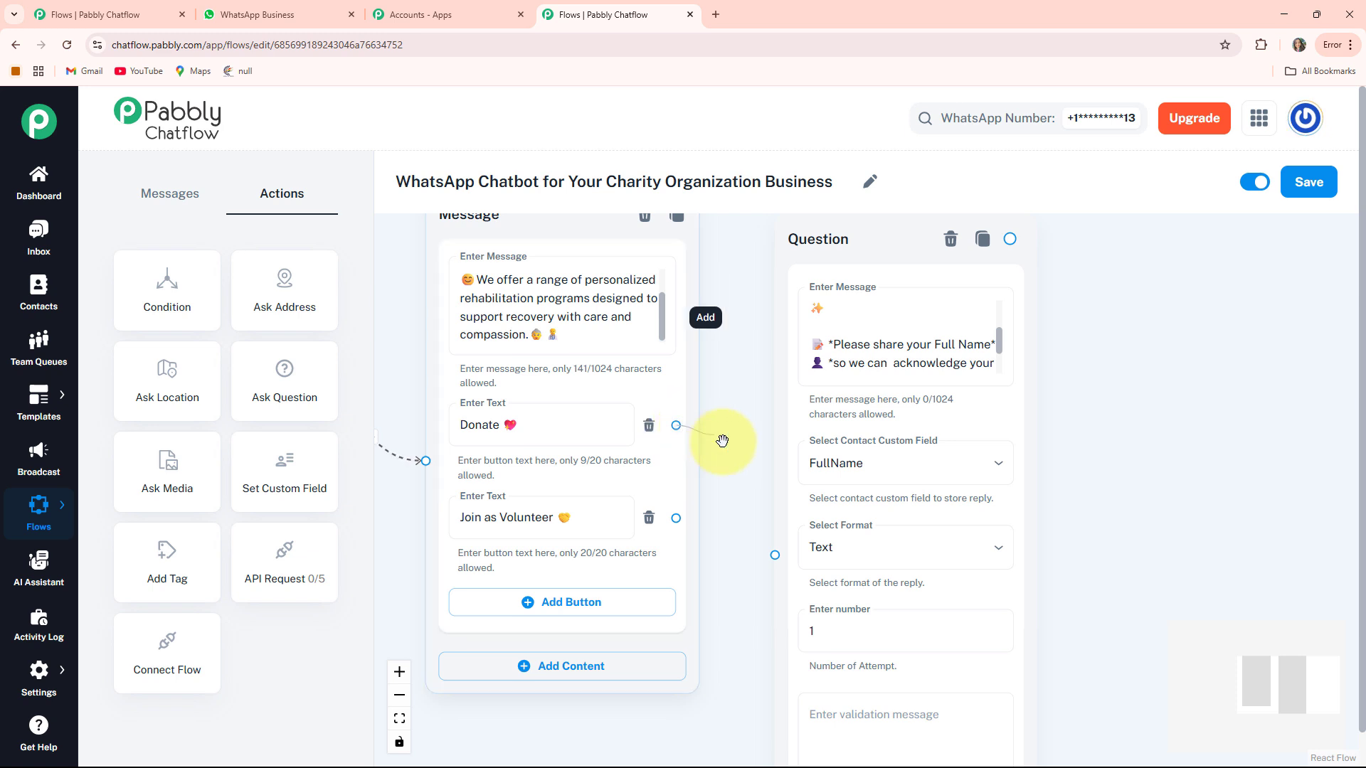
left_click_drag(754, 527, 774, 554)
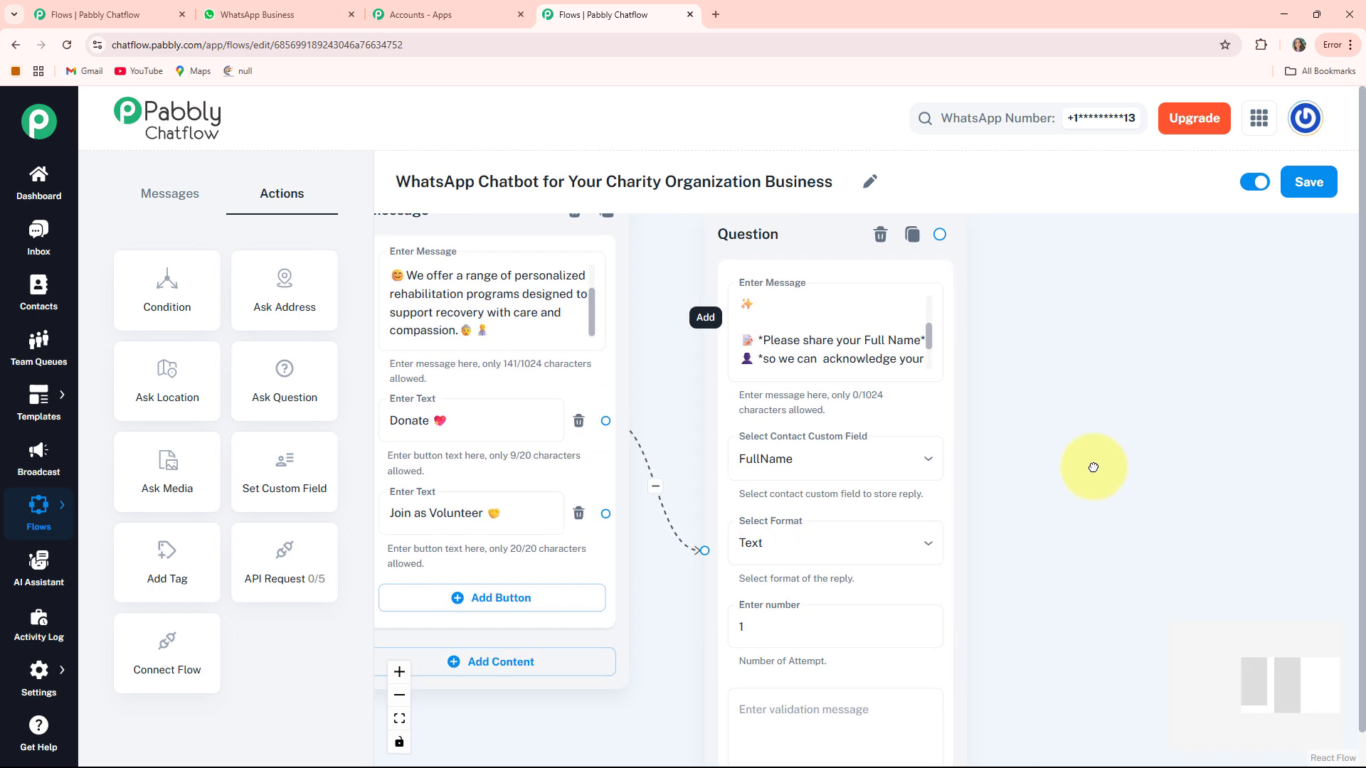
scroll(1006, 459, "down", 2)
left_click_drag(1007, 459, 935, 408)
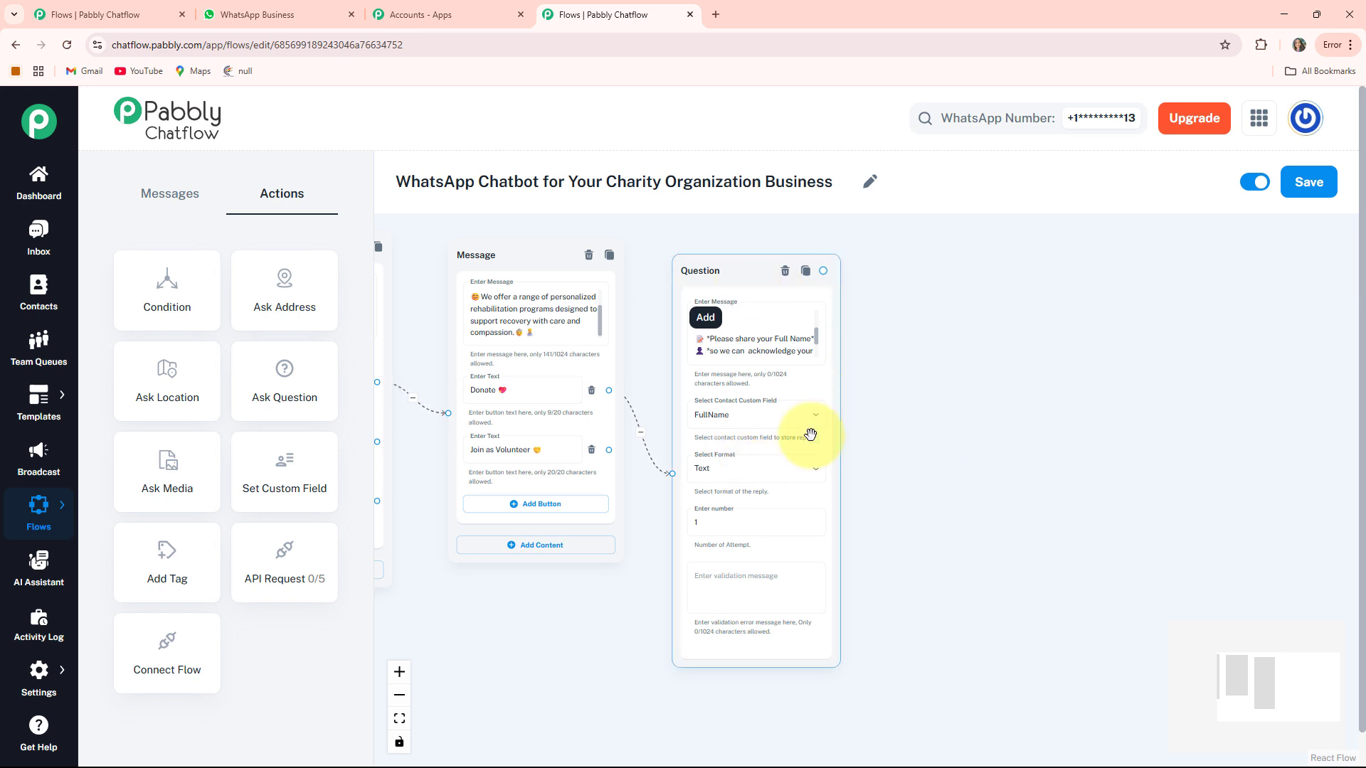
left_click_drag(930, 354, 866, 376)
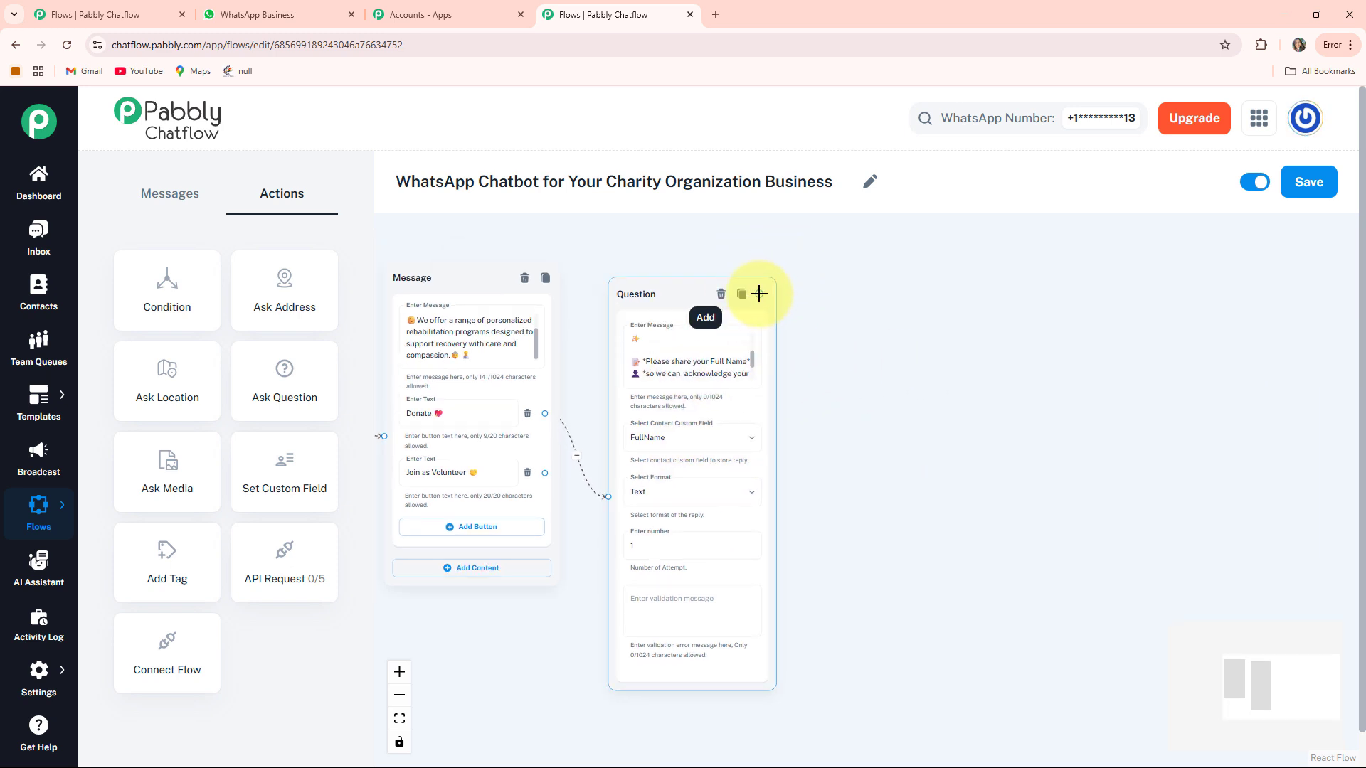
- Add a Text + Button message after the question with the real-impact text, then add a plain message node
left_click_drag(890, 435, 885, 456)
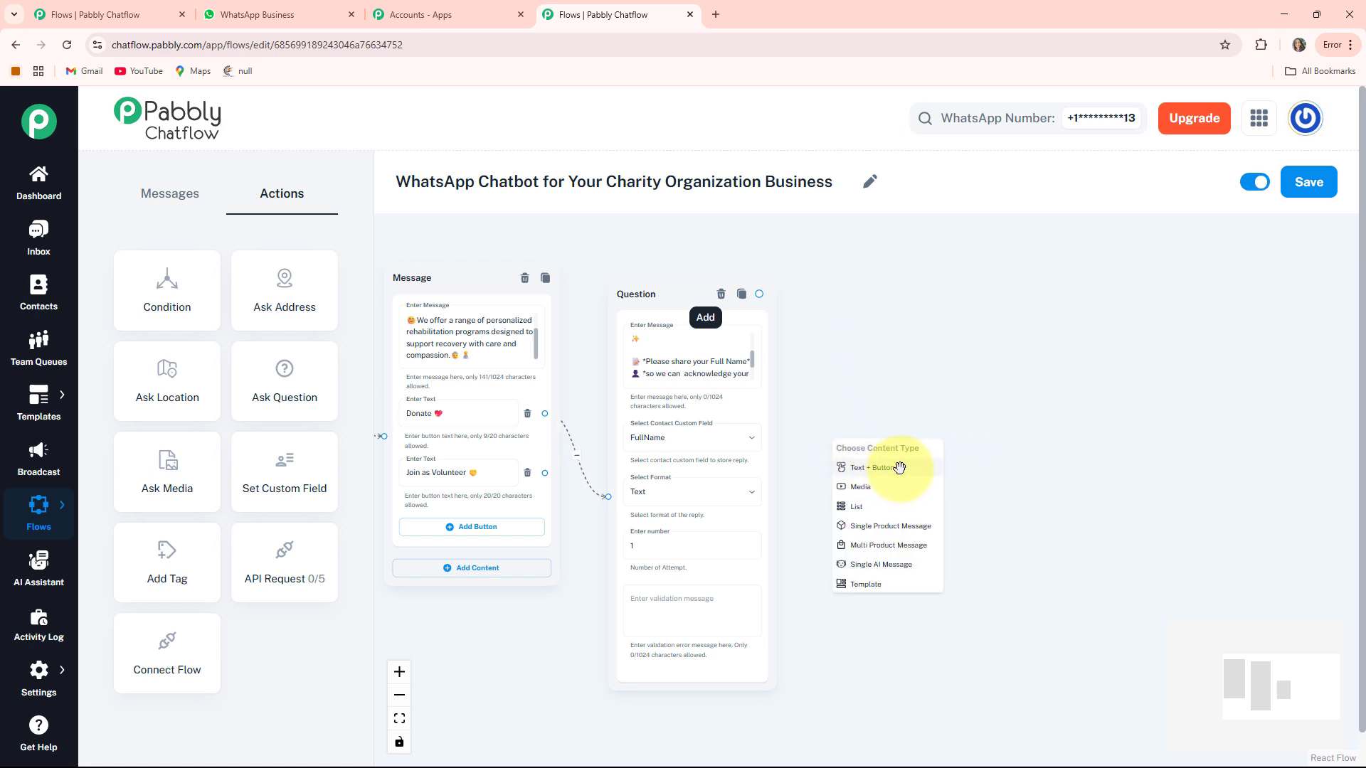
left_click(900, 467)
left_click_drag(1104, 497, 996, 492)
left_click(735, 399)
key("ctrl+v")
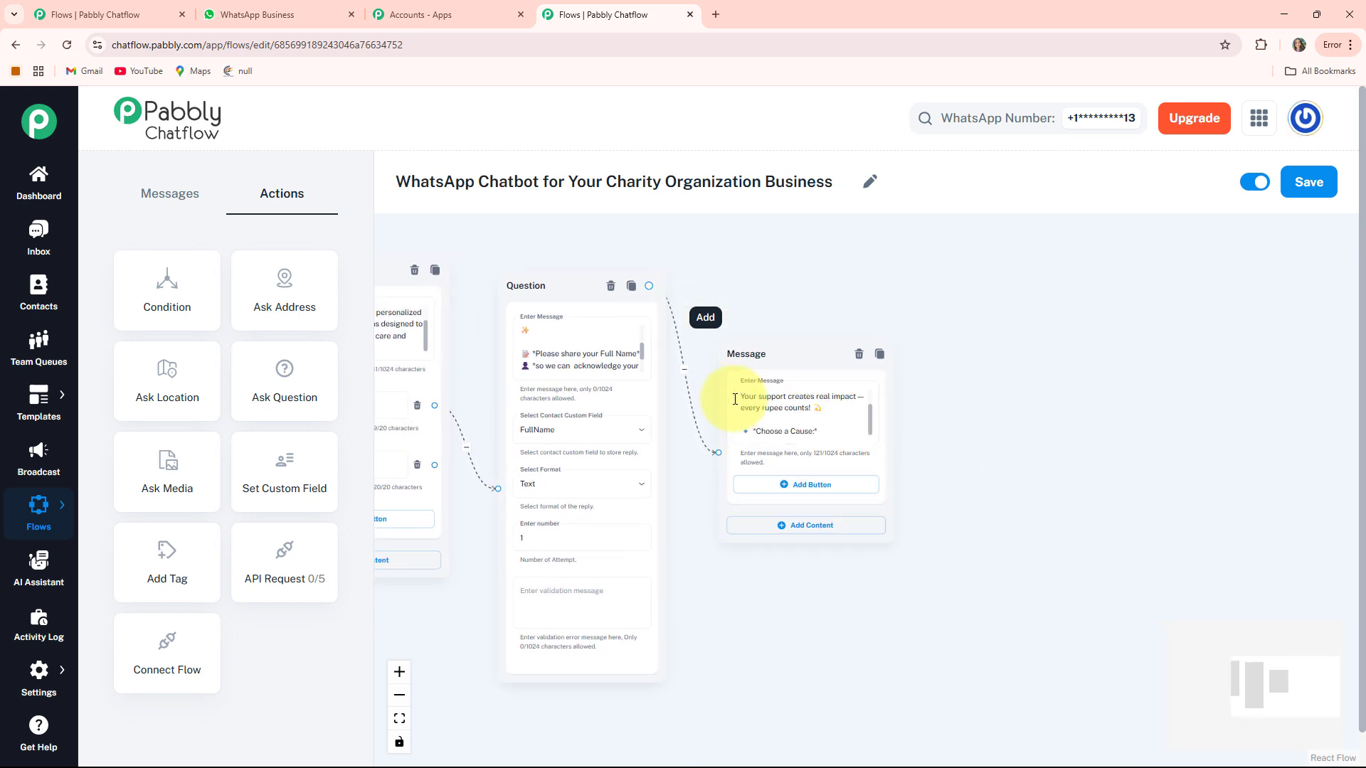
left_click_drag(962, 536, 964, 503)
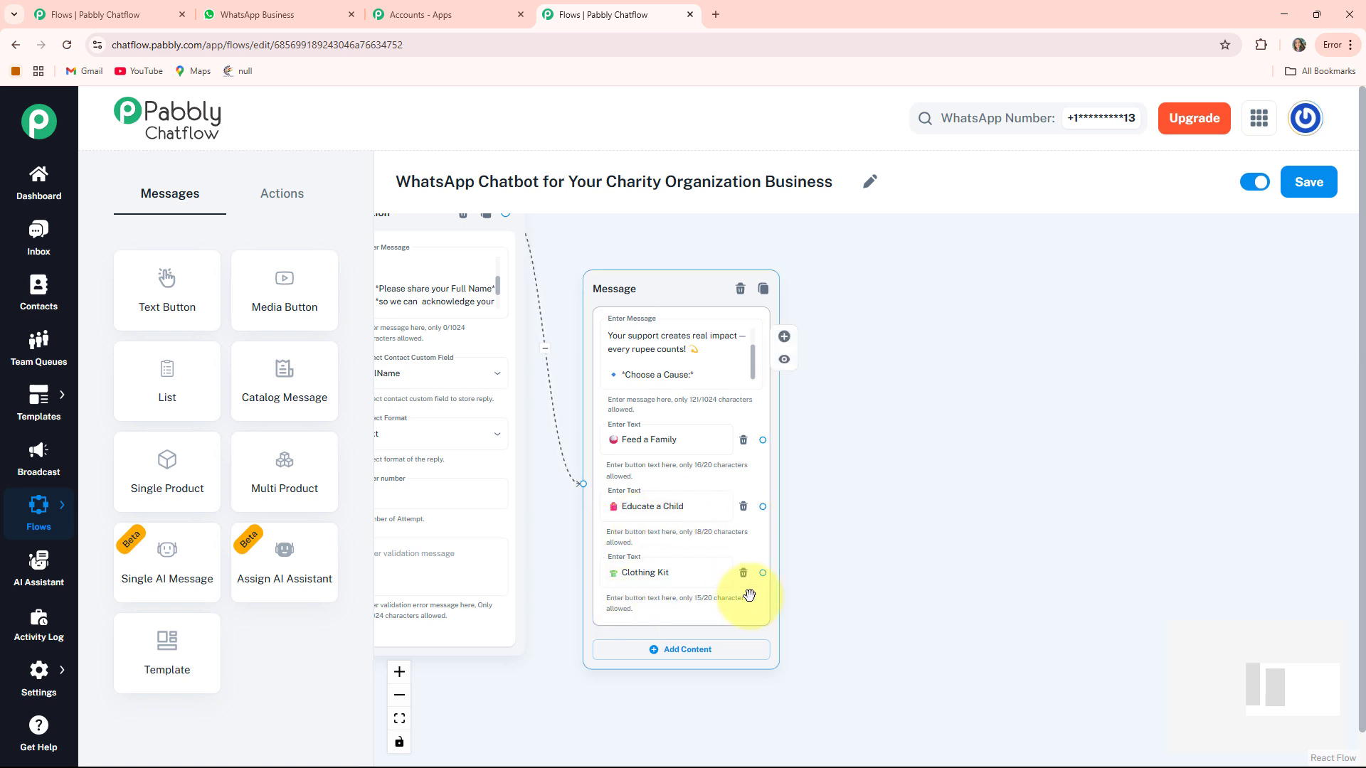
left_click_drag(928, 486, 912, 484)
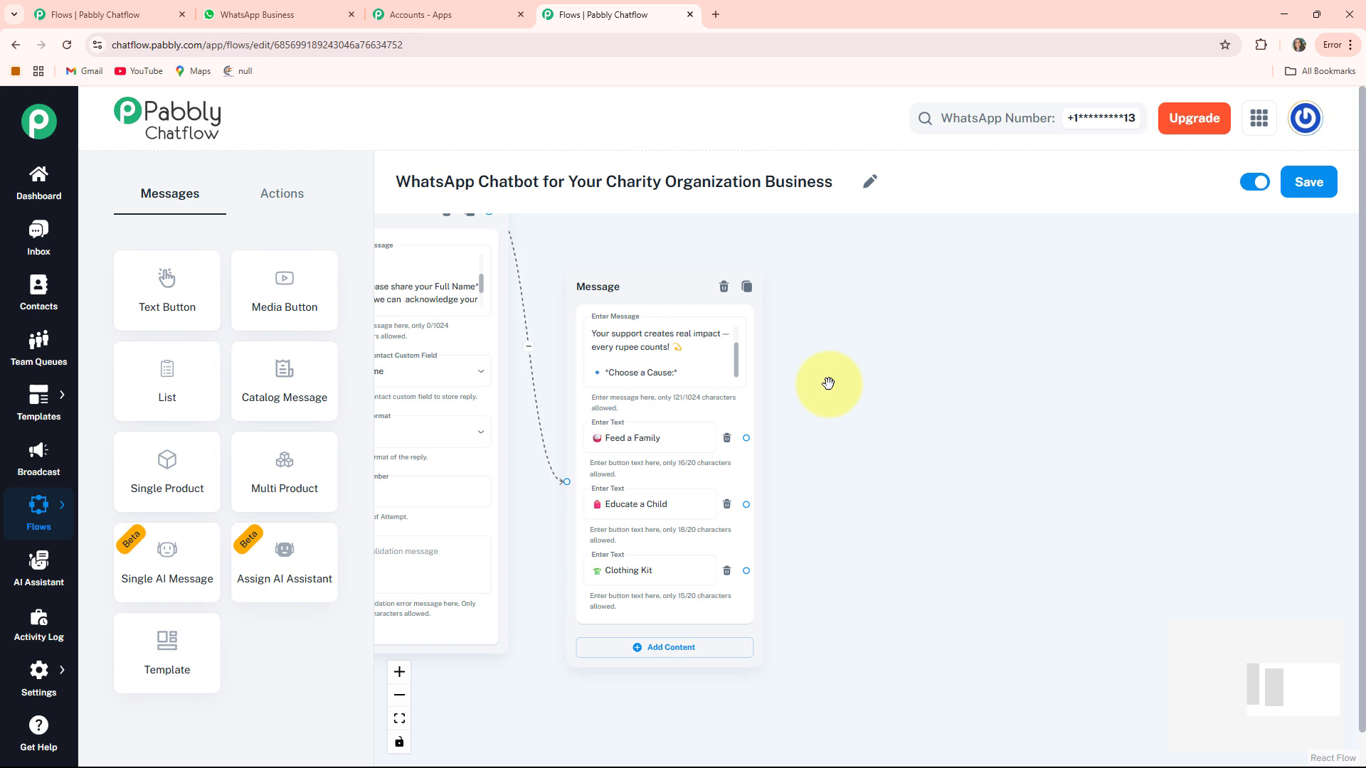
left_click(151, 278)
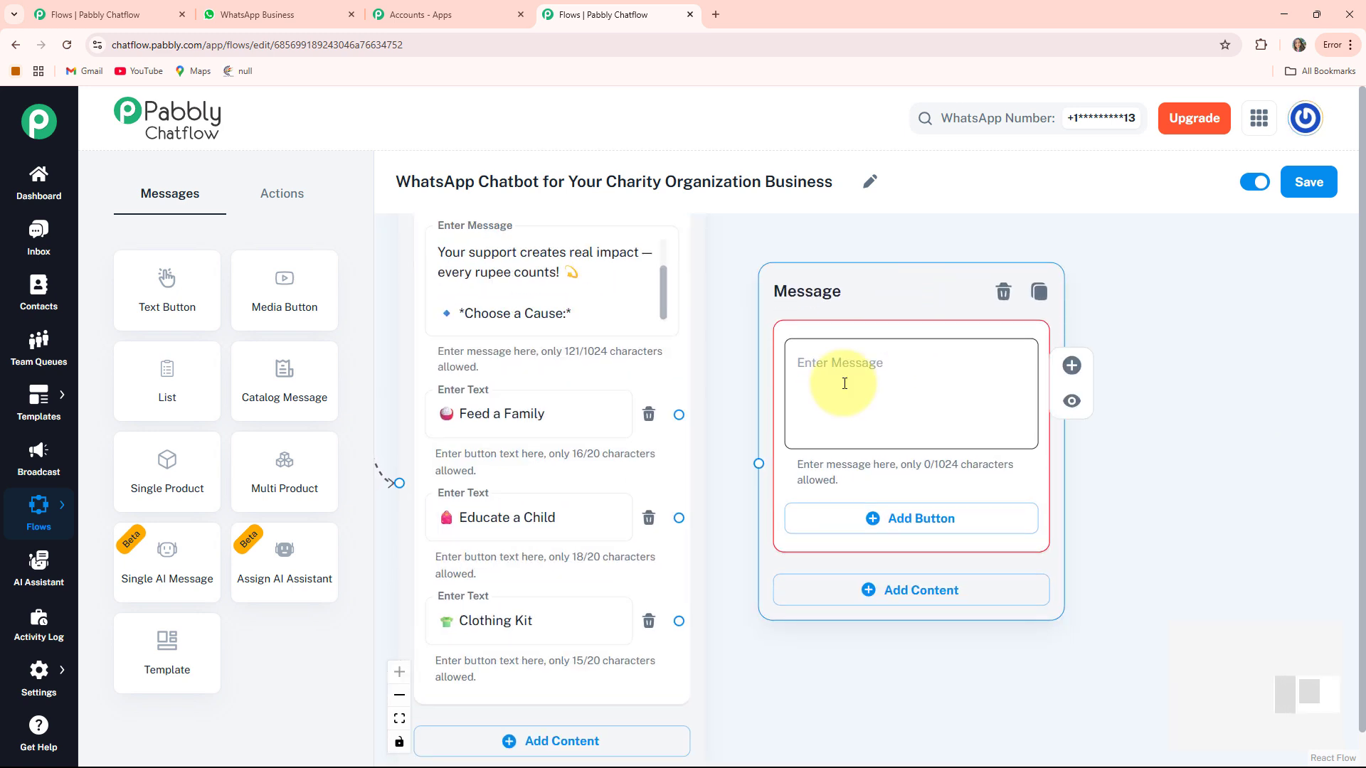
- Fill the new message with the scan-the-QR-code donation text and attach the QR code image
left_click(845, 383)
key("ctrl+v")
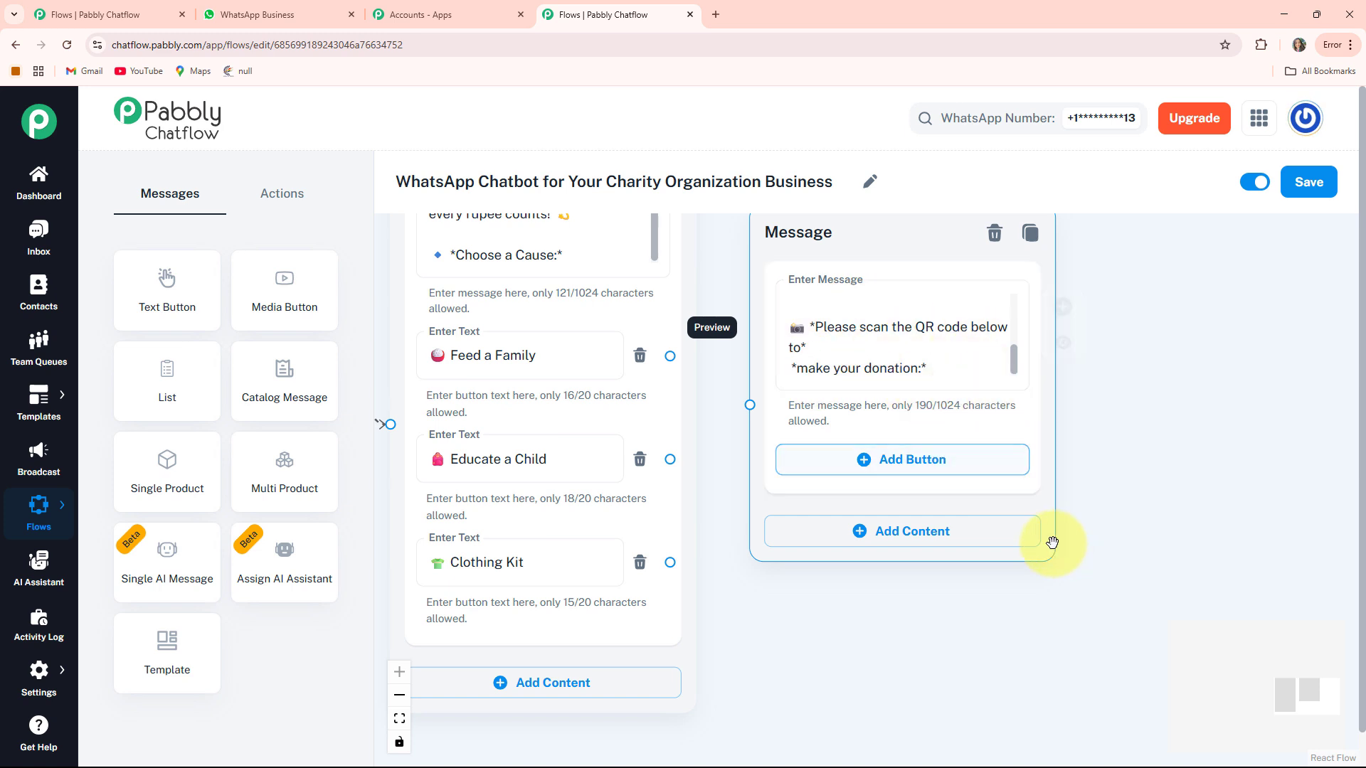
left_click(892, 537)
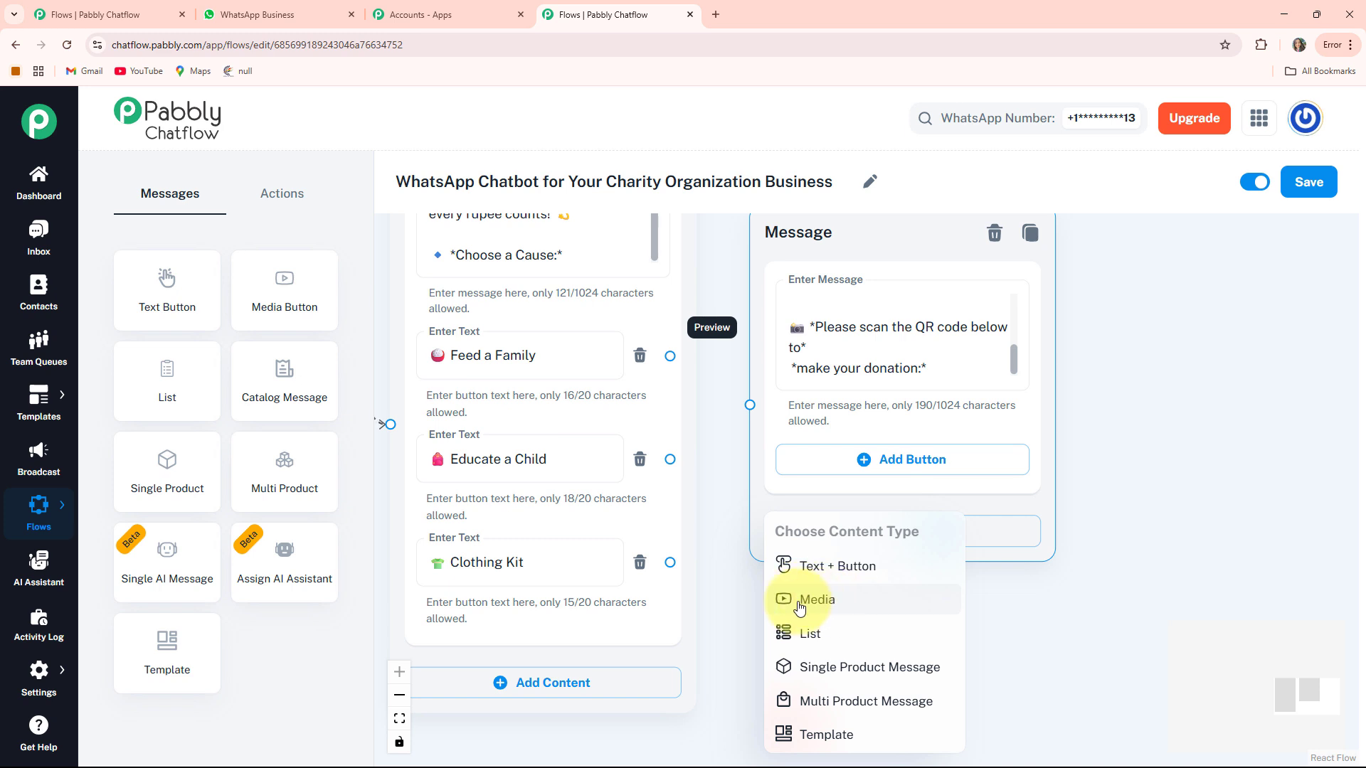
left_click(820, 603)
scroll(1124, 498, "down", 3)
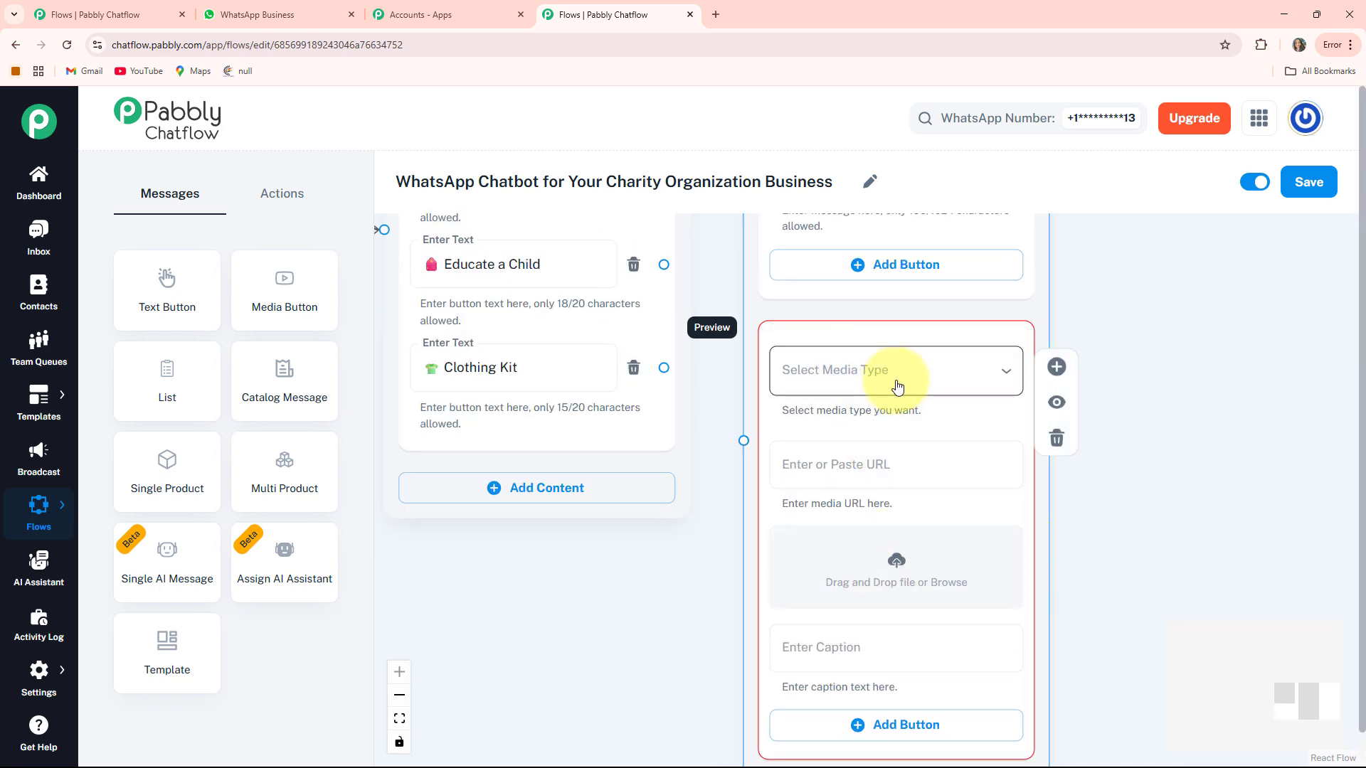
left_click(939, 377)
left_click(878, 436)
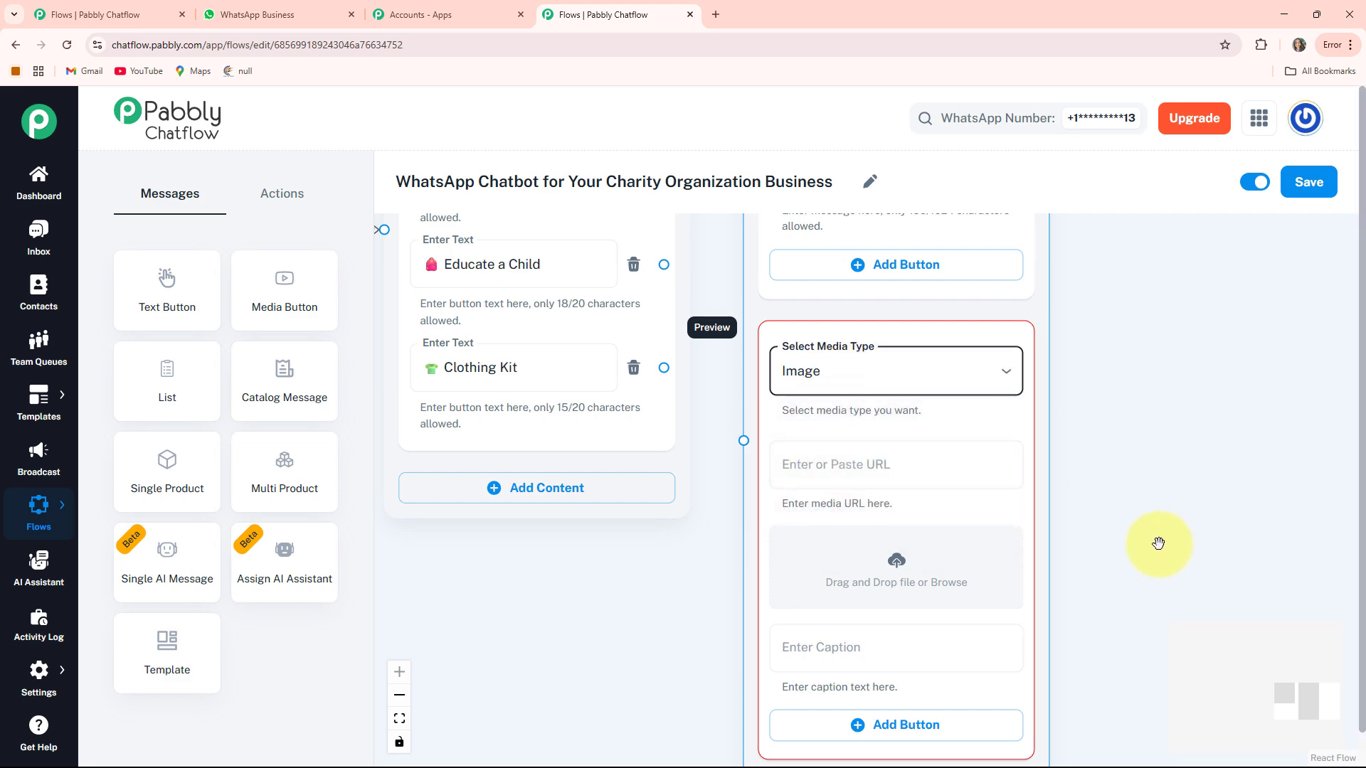
scroll(1158, 543, "down", 1)
left_click(900, 526)
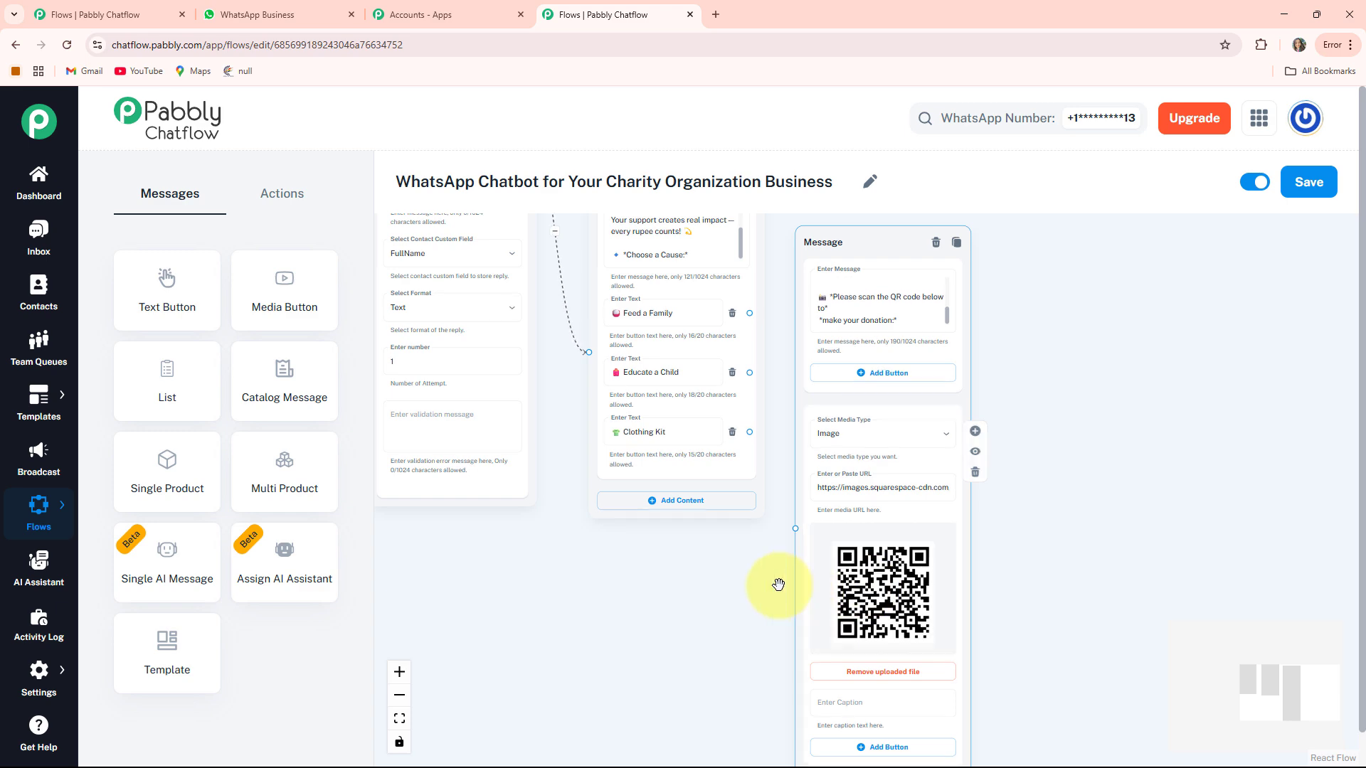
- Link the Feed a Family, Educate a Child and Clothing Kit buttons to the QR message
left_click_drag(776, 515, 735, 549)
left_click_drag(821, 278, 851, 252)
left_click_drag(762, 528, 850, 505)
left_click_drag(746, 427, 790, 455)
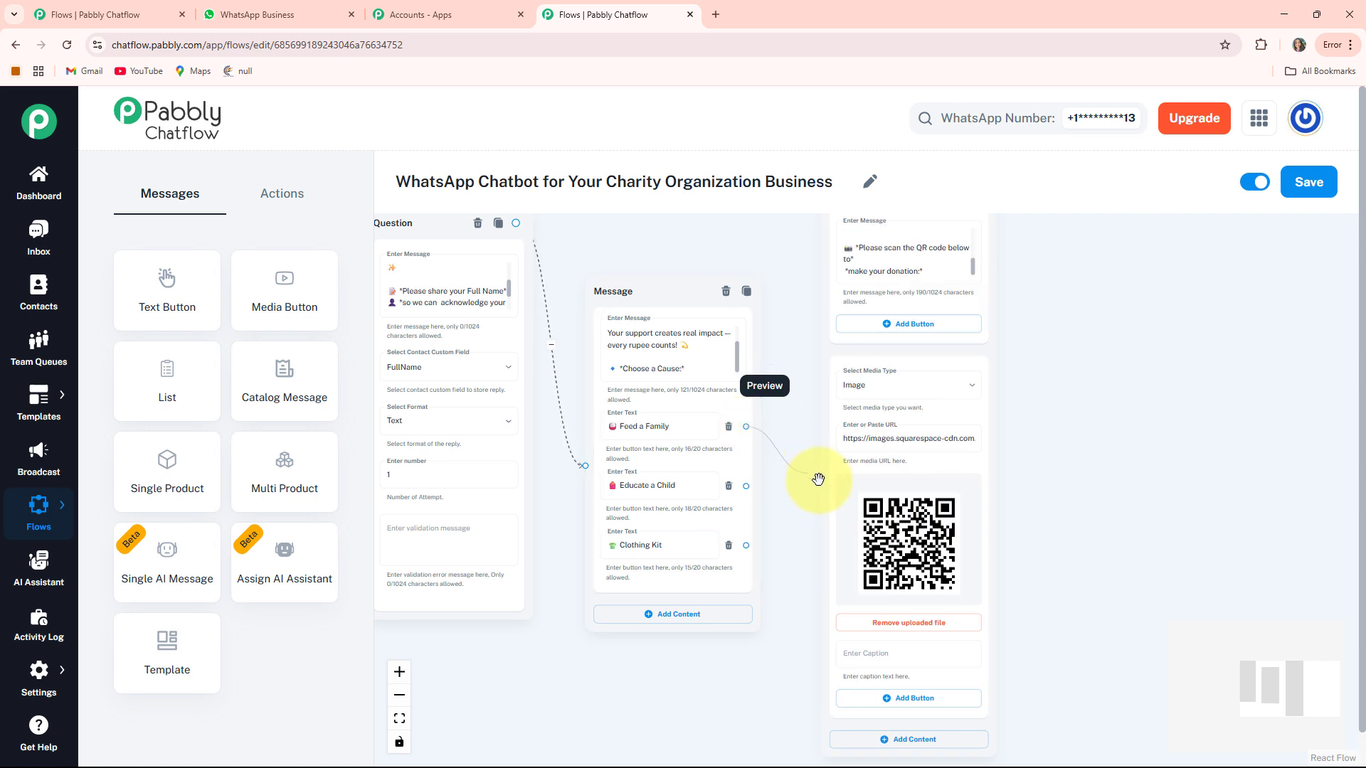
left_click_drag(823, 481, 822, 480)
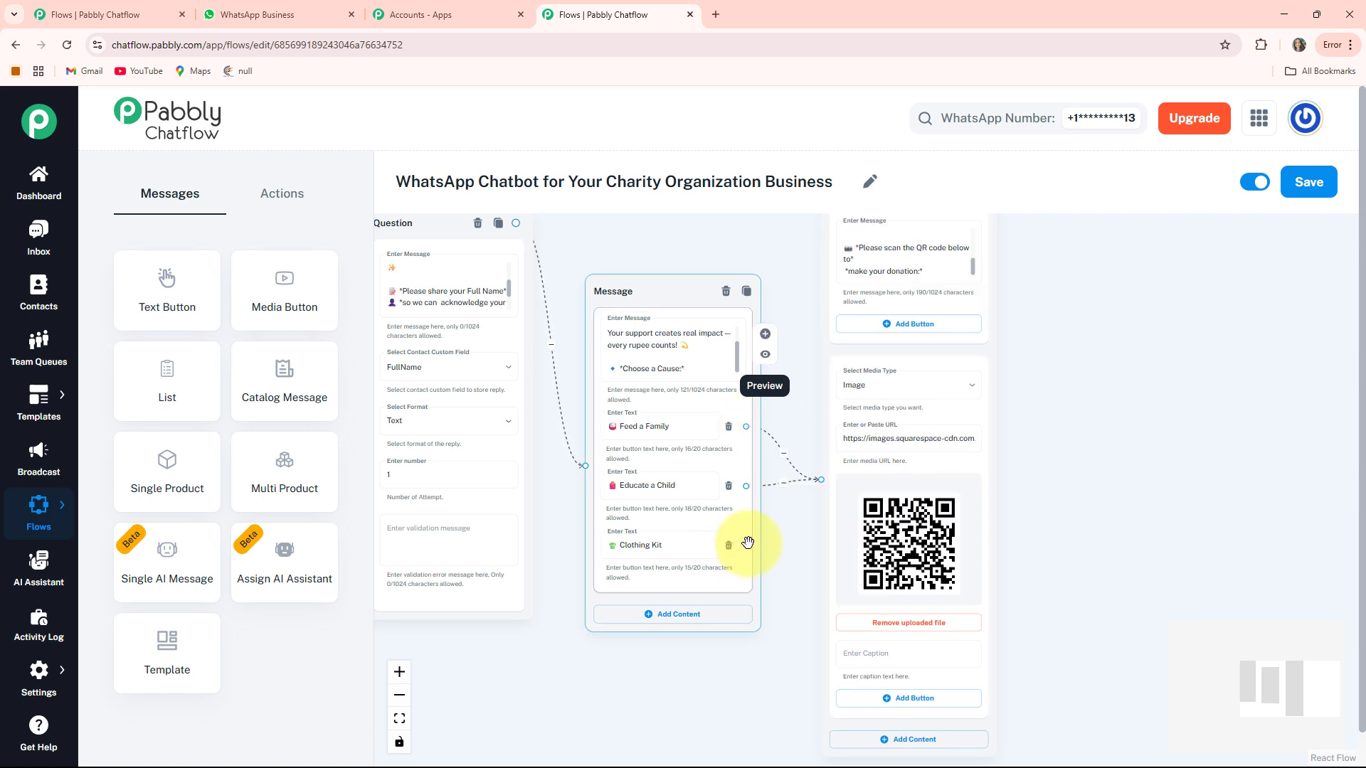
left_click_drag(746, 546, 822, 481)
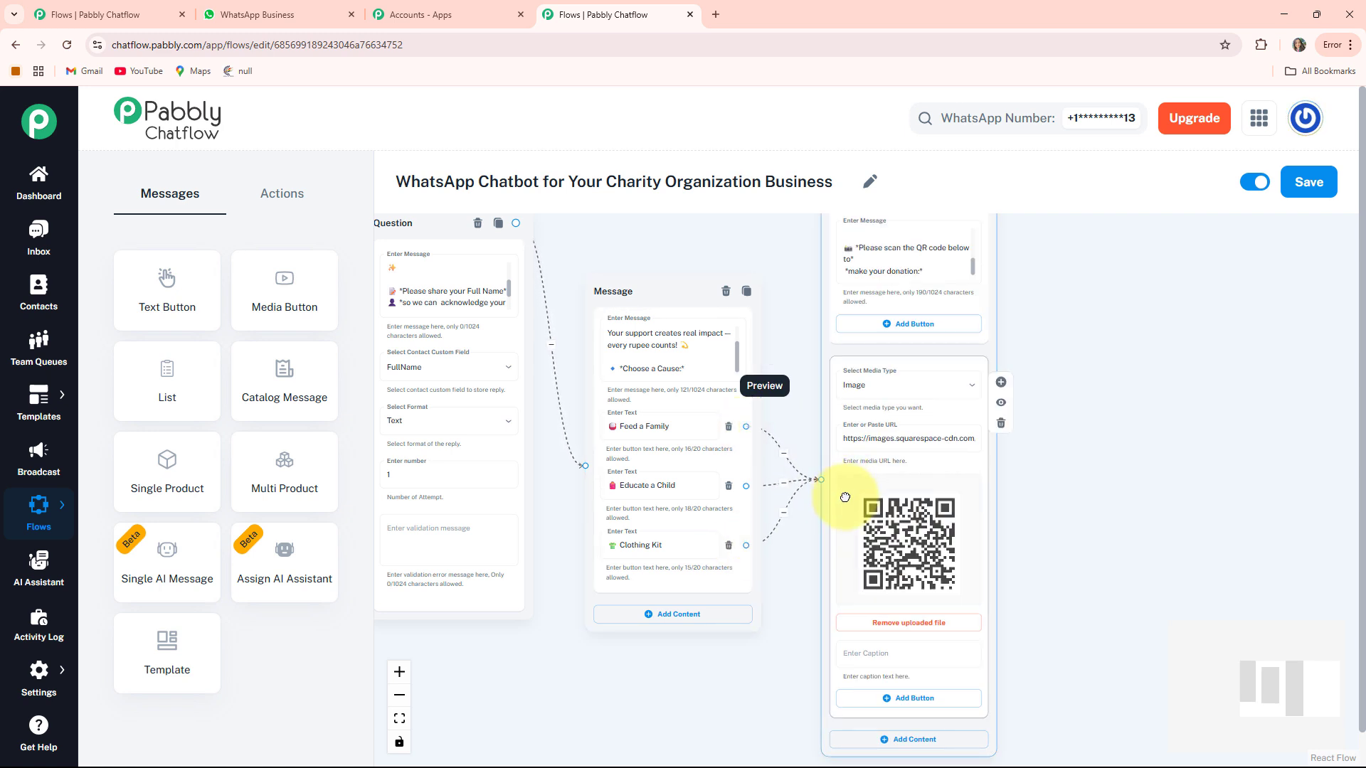
- Pan back to the earlier nodes and show the Actions list with Condition, Ask Question and Set Custom Field
left_click_drag(619, 668, 1009, 595)
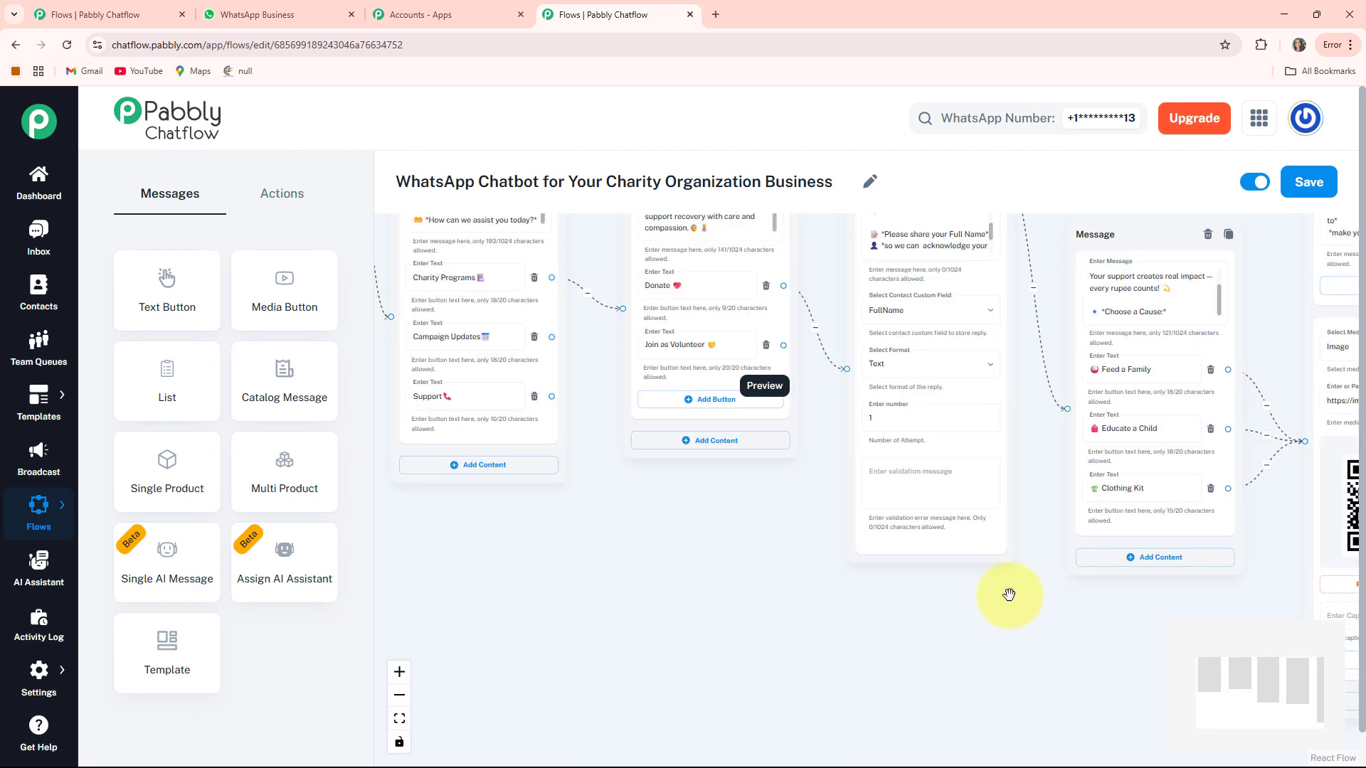
left_click_drag(792, 549, 751, 642)
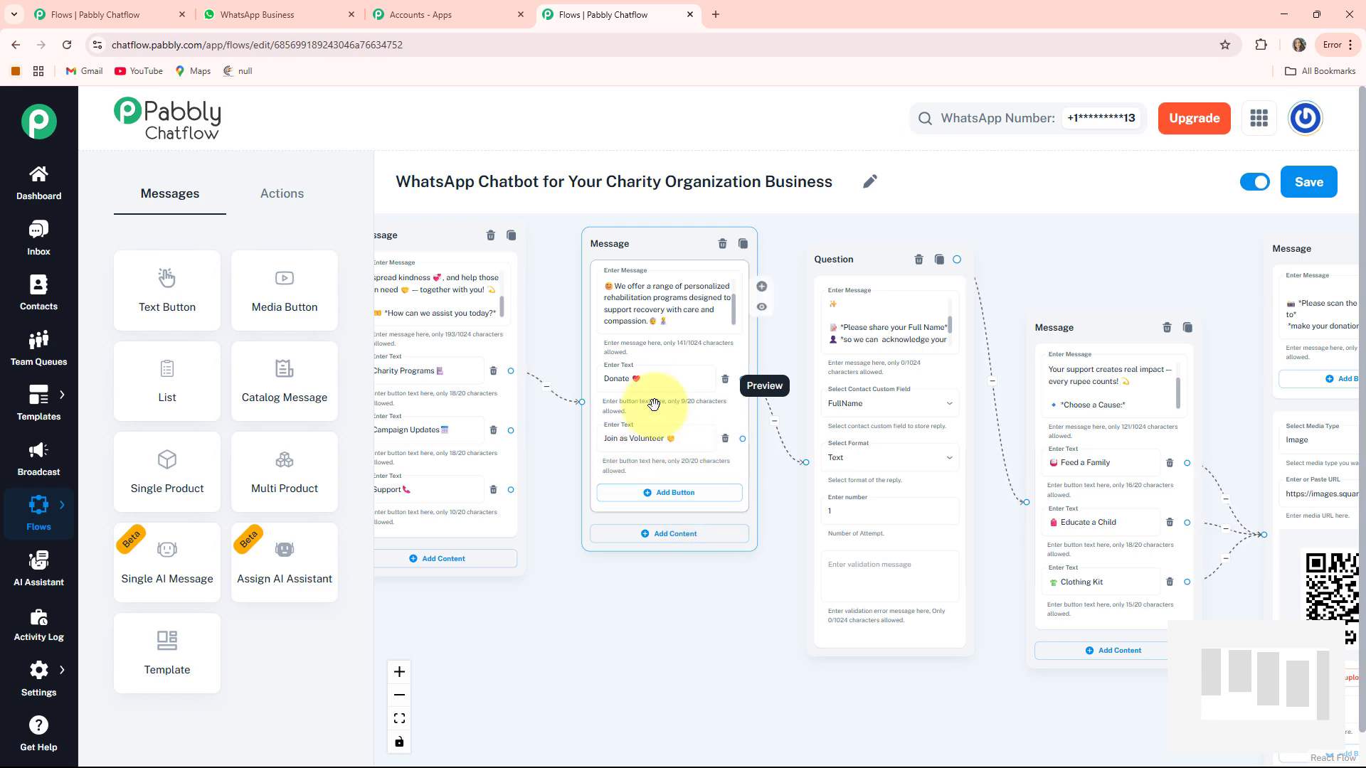
left_click_drag(719, 643, 718, 591)
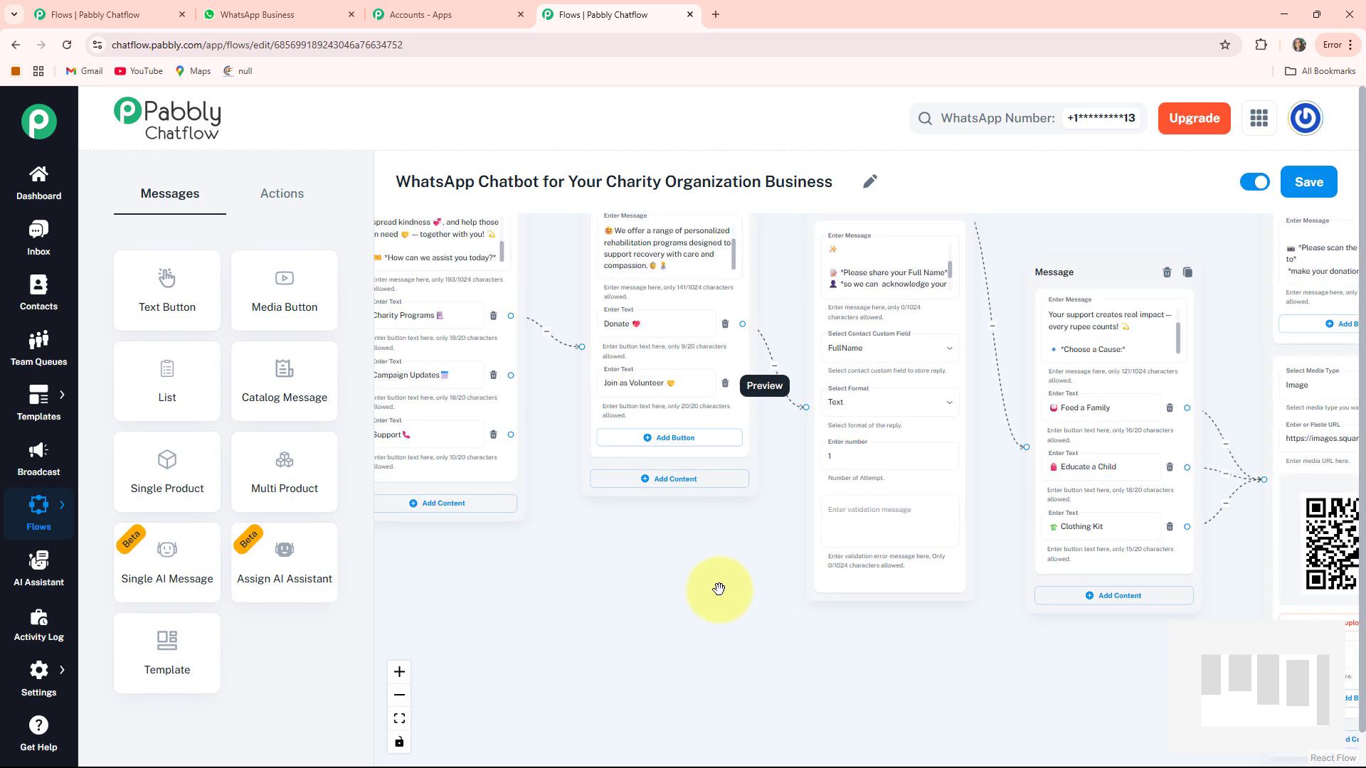
scroll(719, 590, "up", 1)
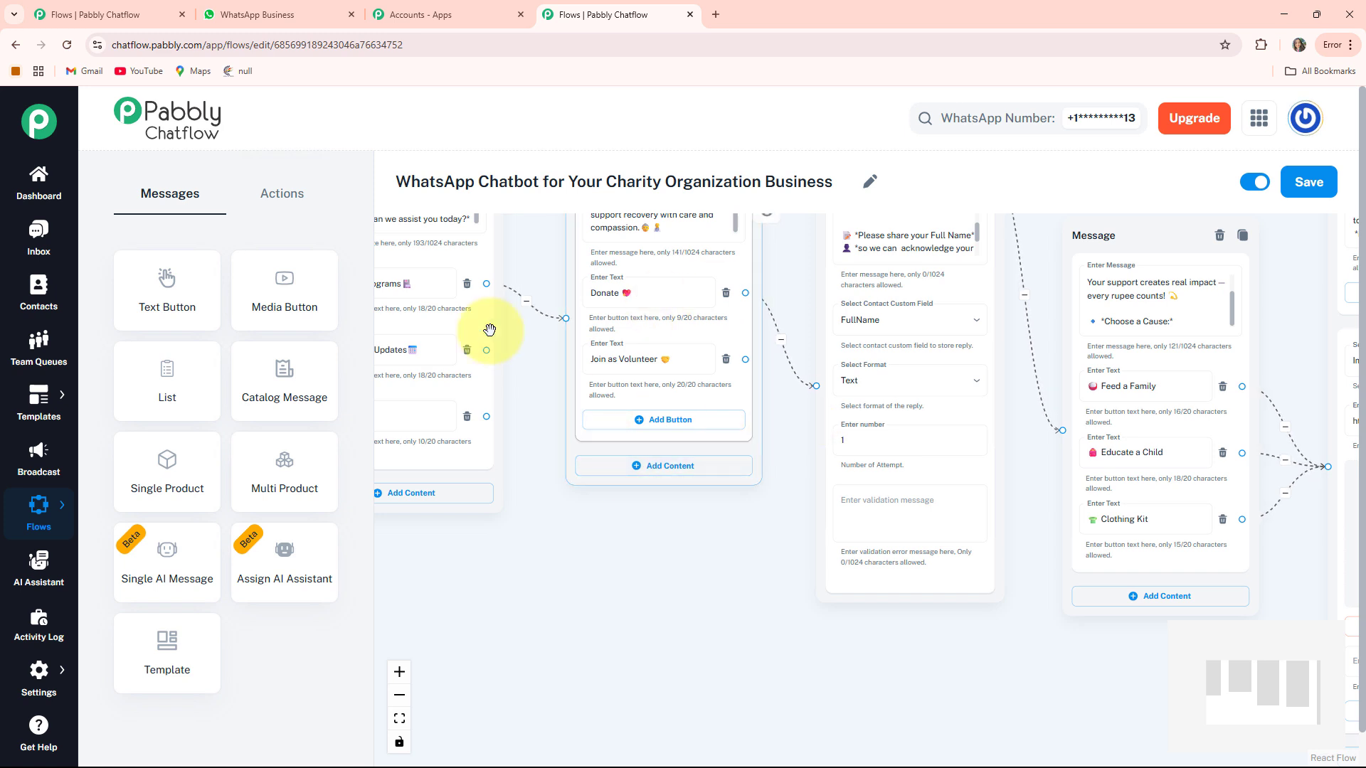
left_click(273, 205)
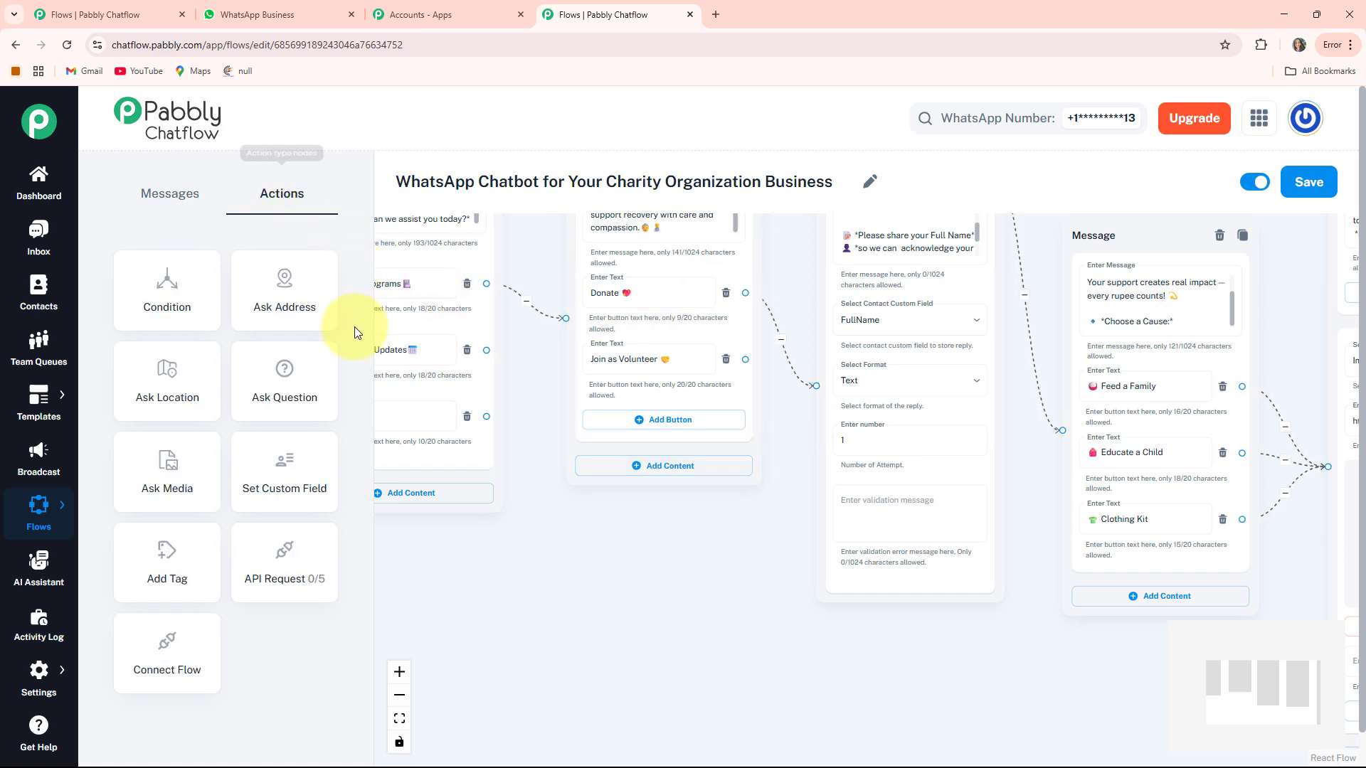
- Add an Ask Question node with the volunteer thank-you and full-name request text
left_click_drag(285, 391, 562, 364)
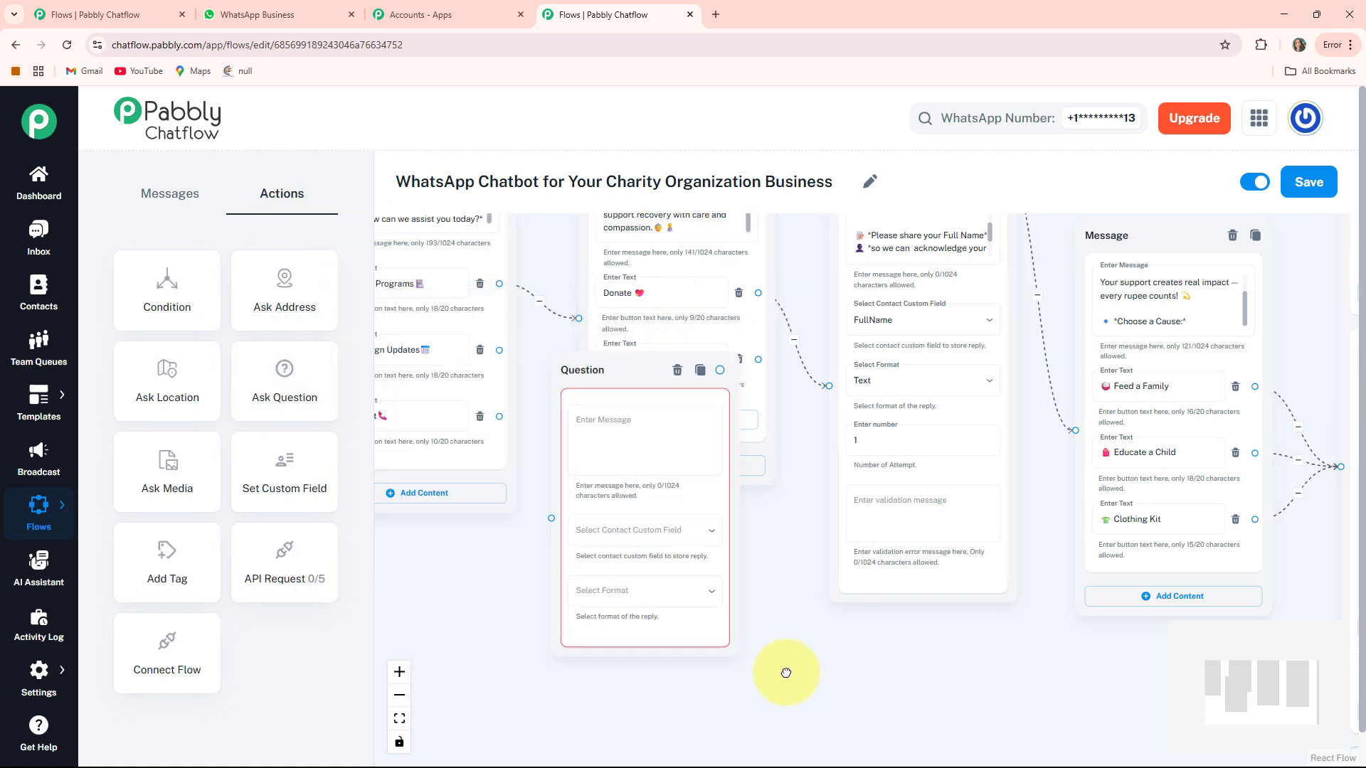
mouse_move(787, 673)
left_mouse_down()
mouse_move(814, 747)
mouse_move(780, 653)
left_mouse_up()
scroll(683, 562, "up", 4)
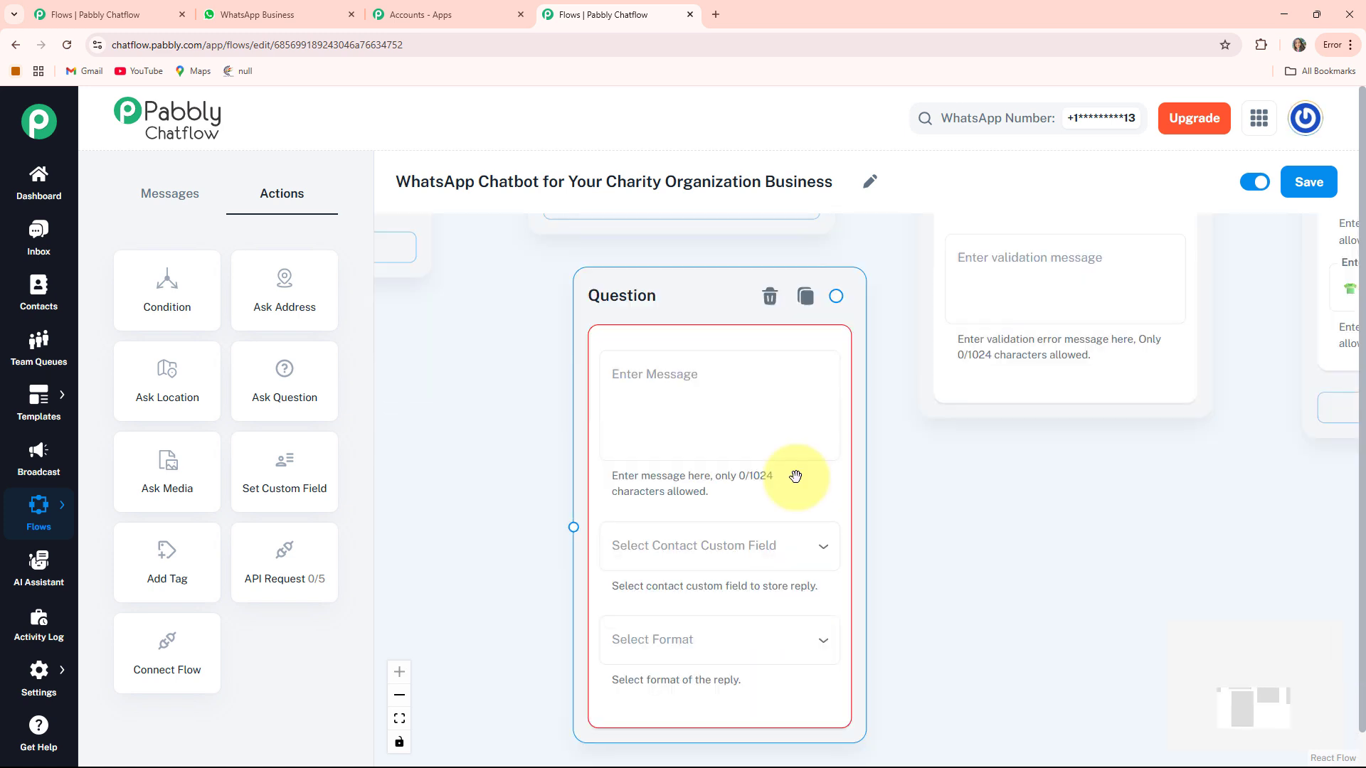
left_click(656, 375)
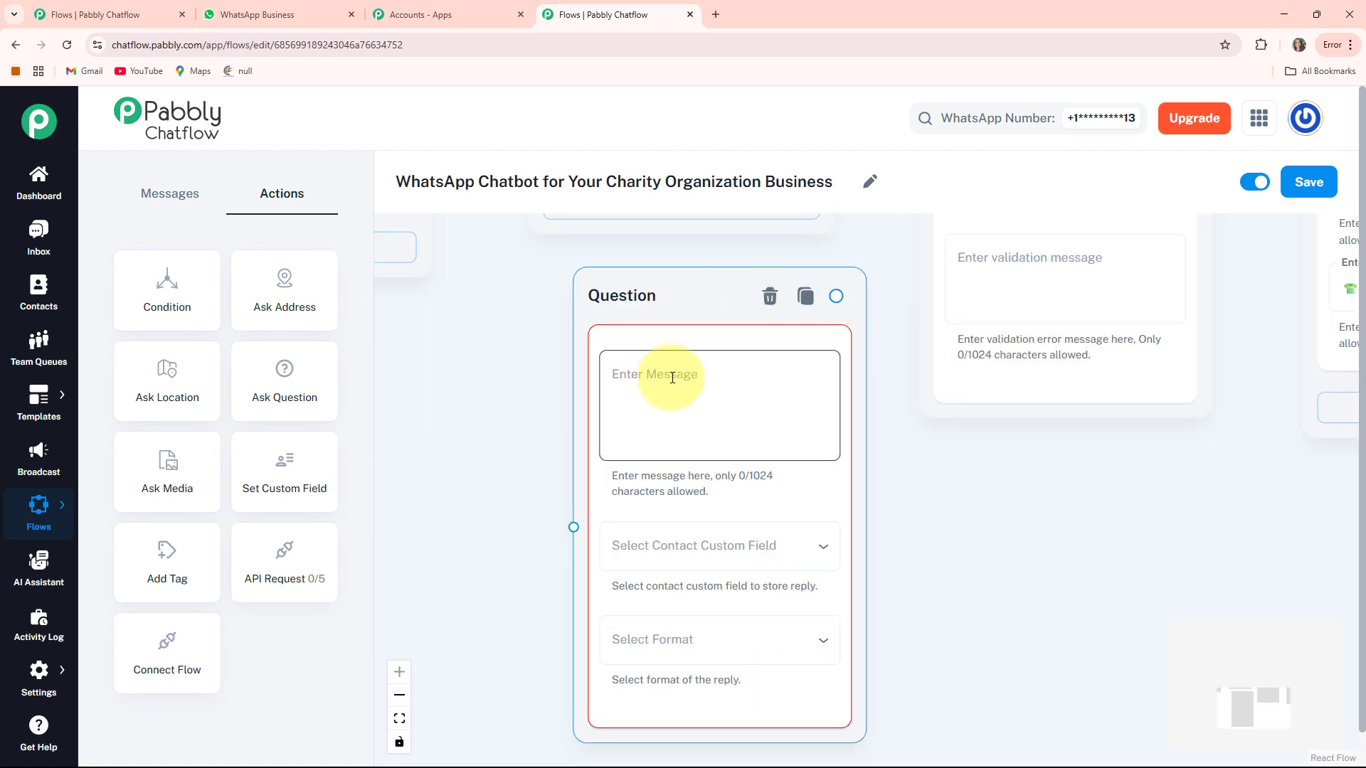
key("ctrl+v")
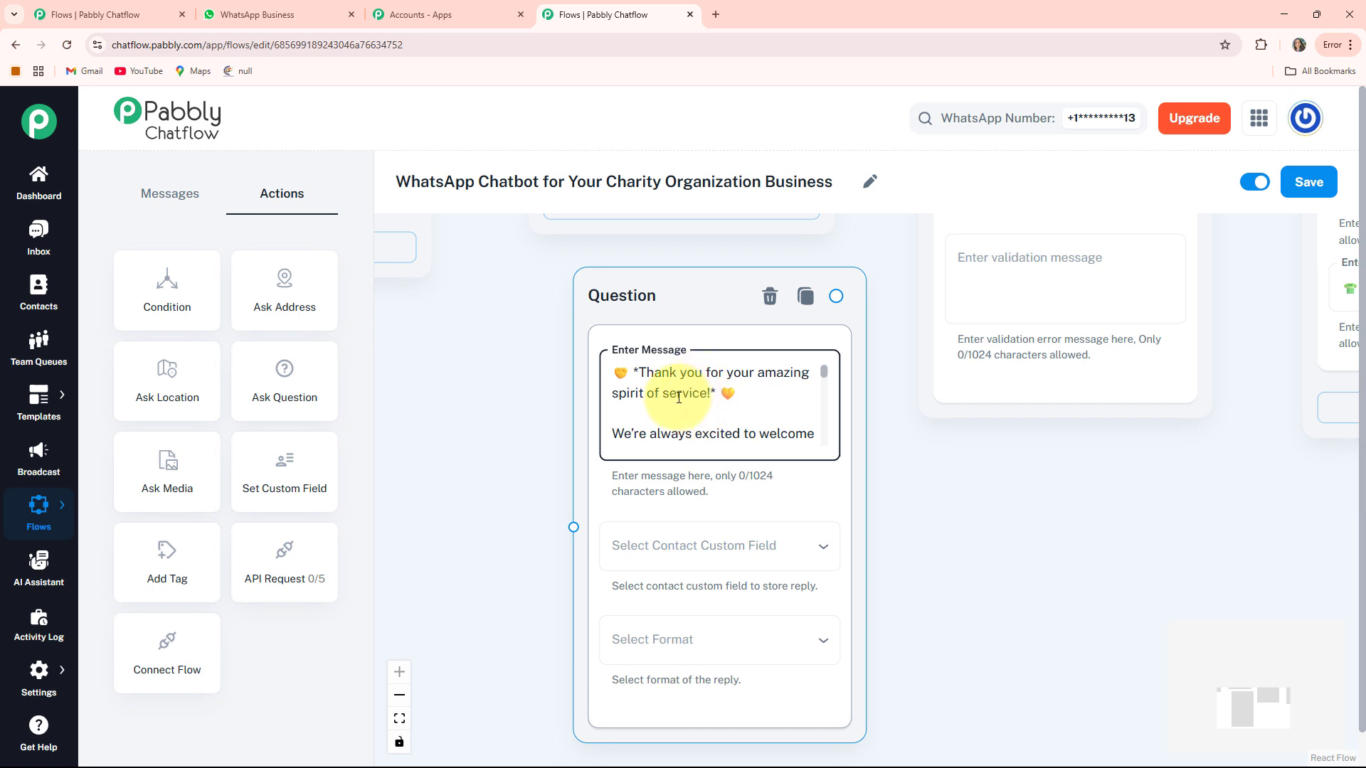
scroll(679, 398, "down", 5)
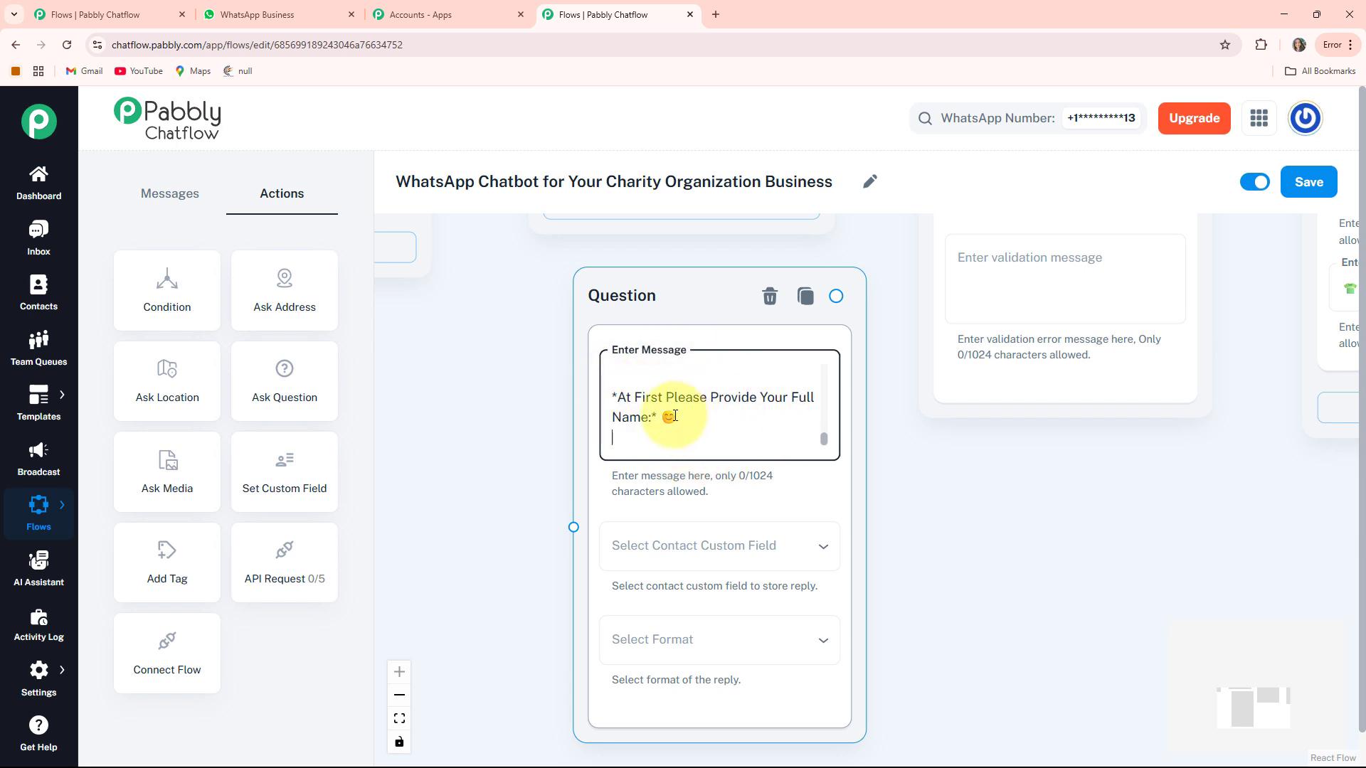
left_click_drag(975, 580, 952, 402)
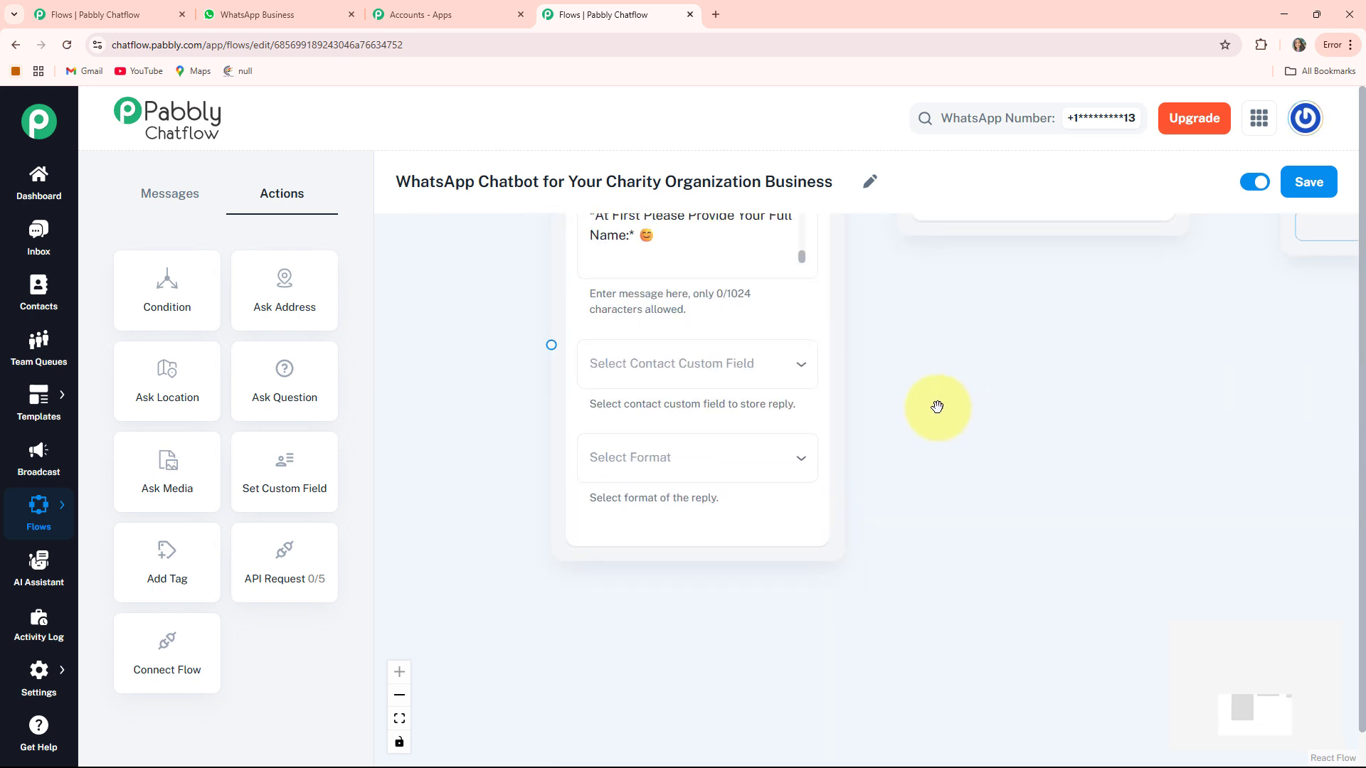
- Save the volunteer's reply to FullName in Text format
left_click(694, 376)
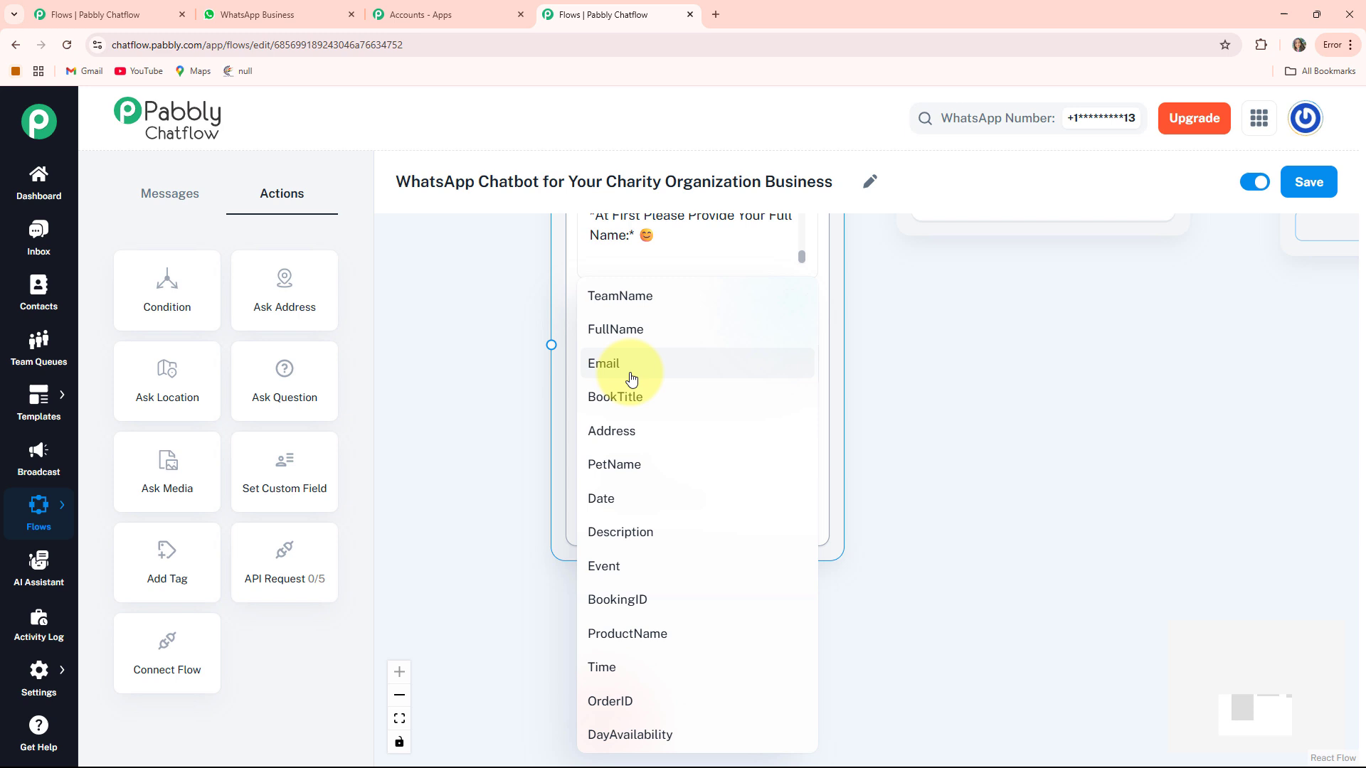
left_click(642, 334)
left_click(704, 463)
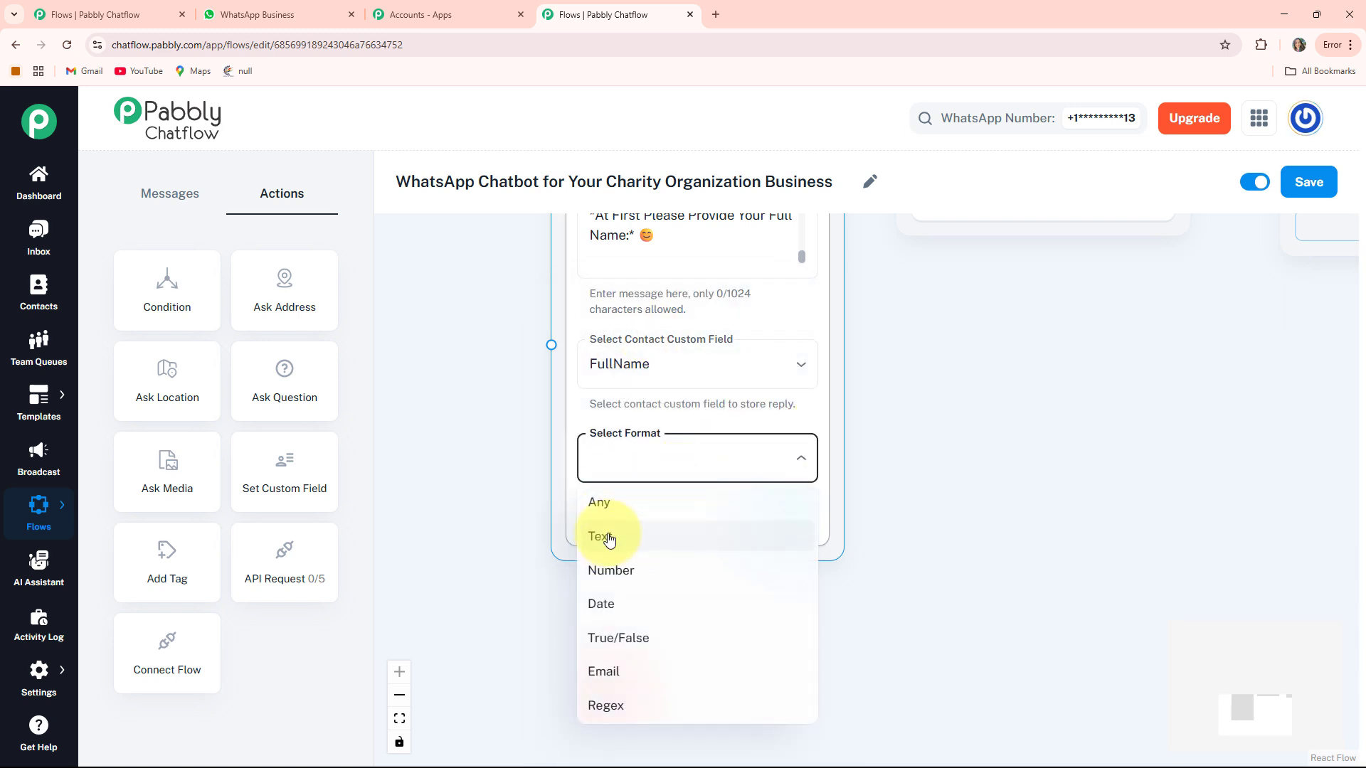
left_click(604, 539)
left_click_drag(484, 373, 489, 393)
left_click(619, 573)
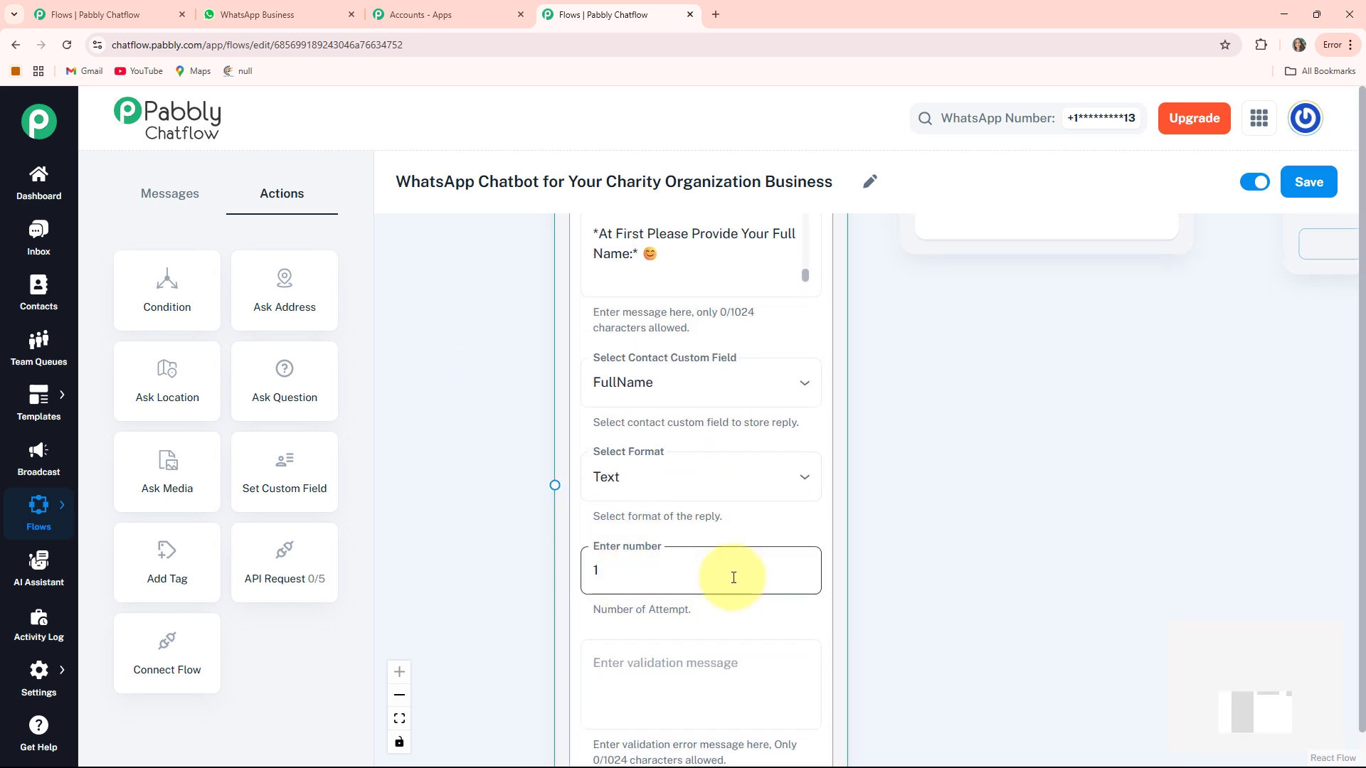
scroll(519, 567, "up", 5)
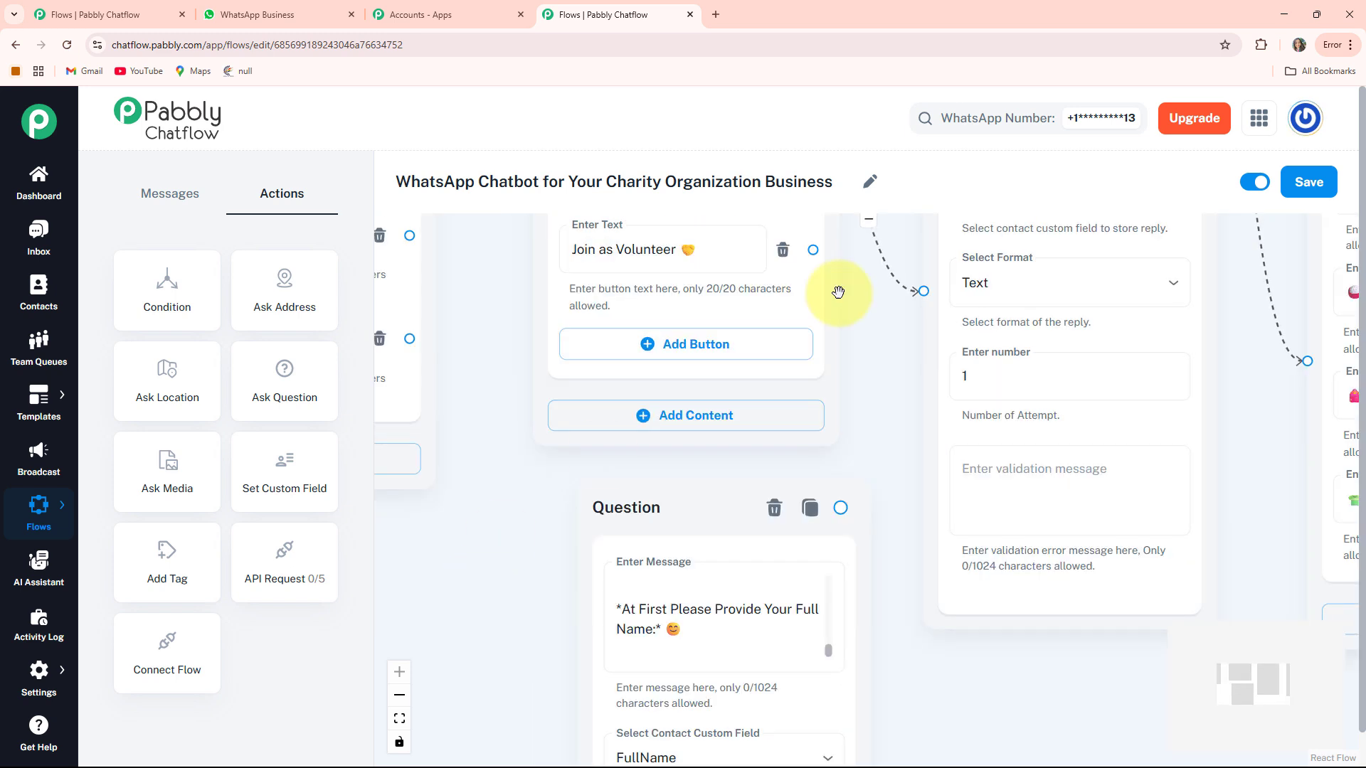
- Connect the Join as Volunteer button to the new volunteer question node
left_click_drag(813, 250, 527, 661)
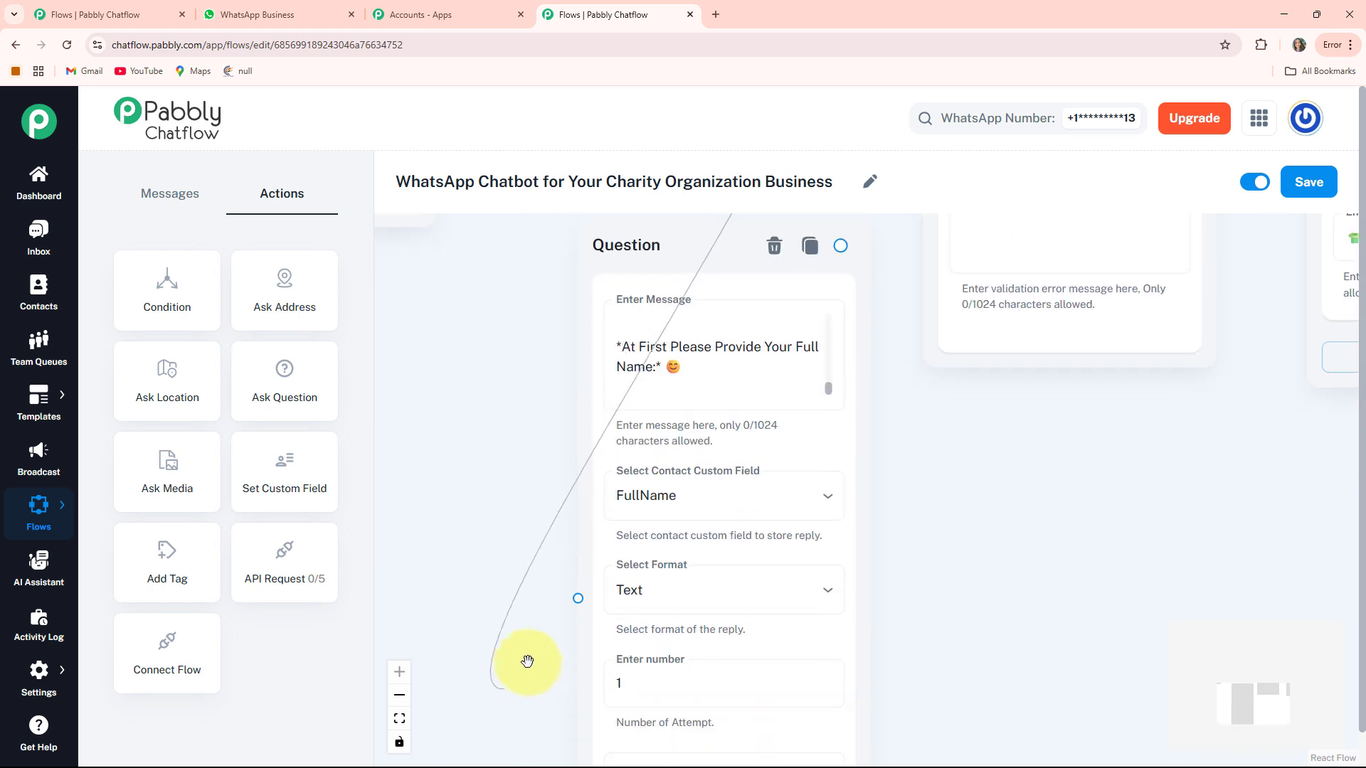
left_click_drag(575, 603, 577, 601)
scroll(1007, 454, "down", 3)
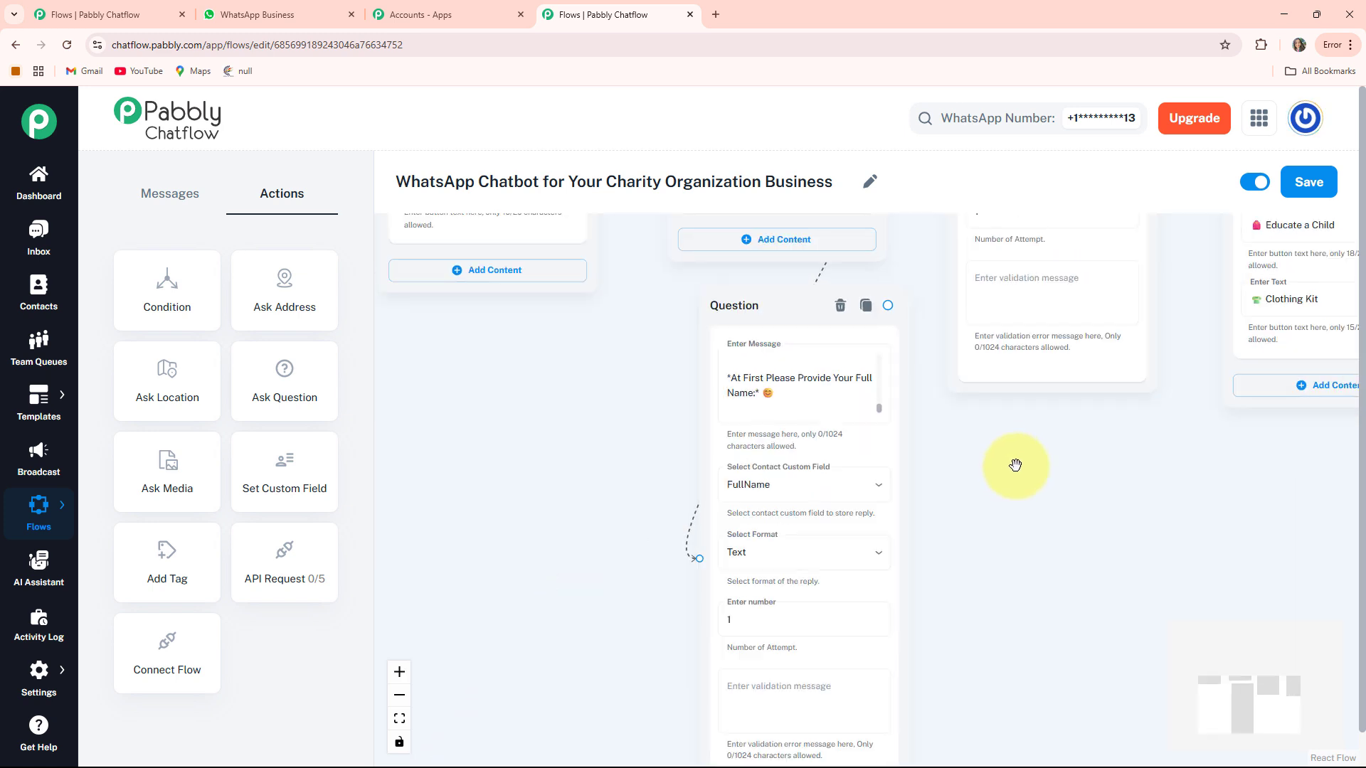
left_click_drag(1010, 461, 848, 337)
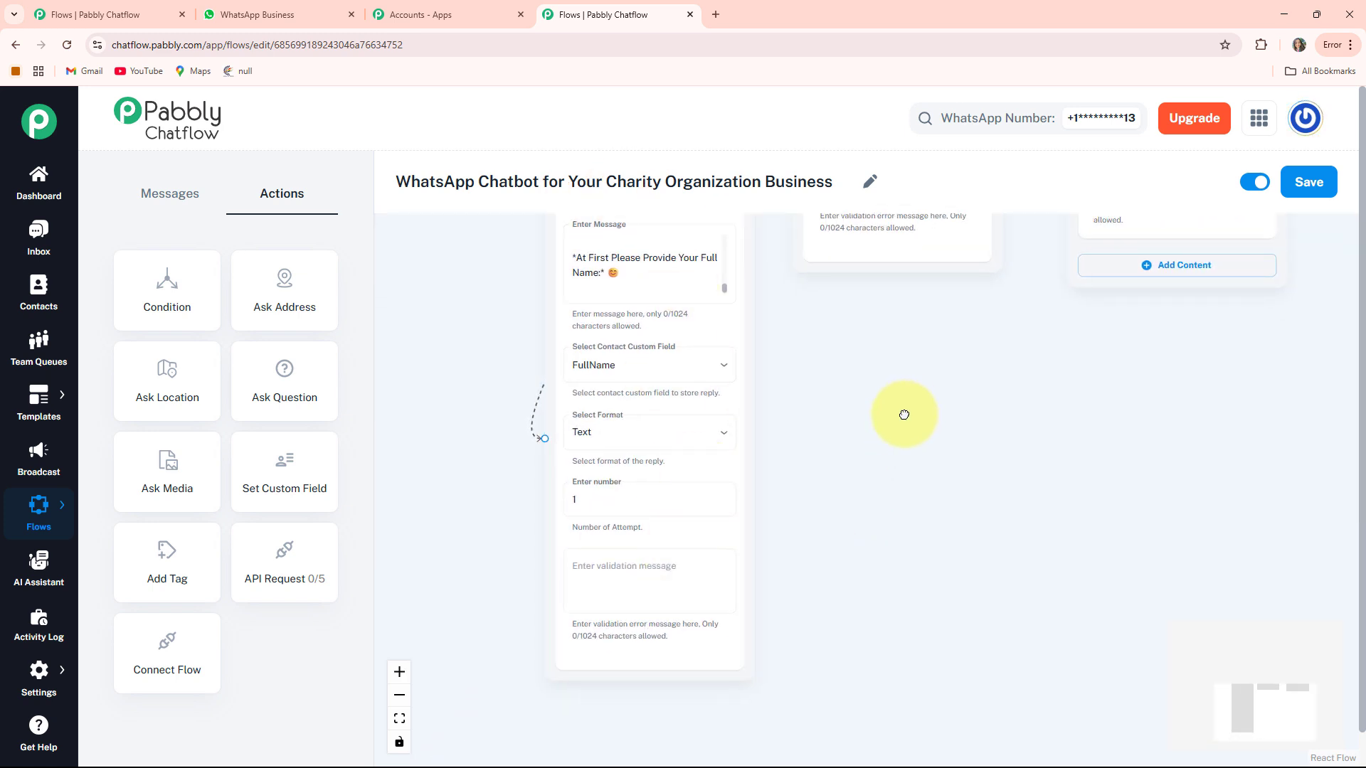
left_click_drag(906, 412, 865, 482)
left_click(562, 569)
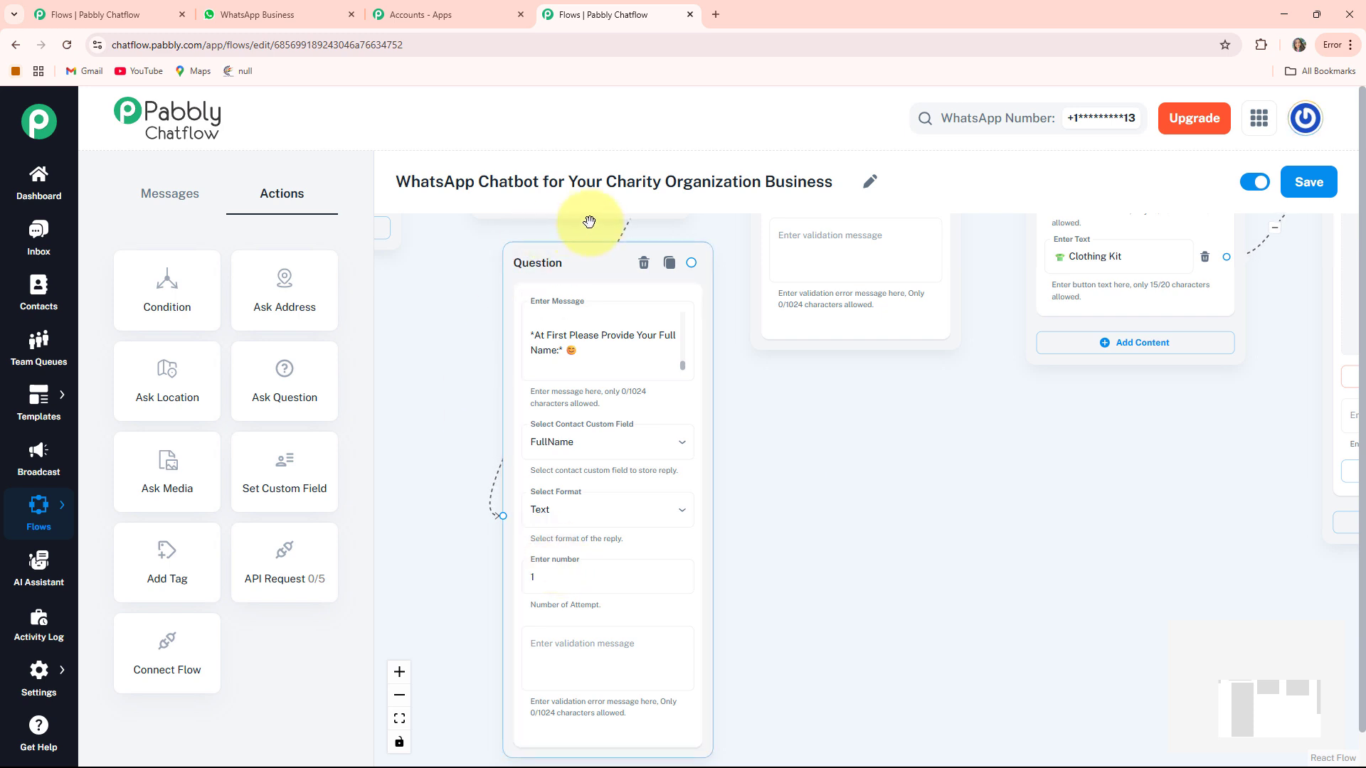
left_click(657, 569)
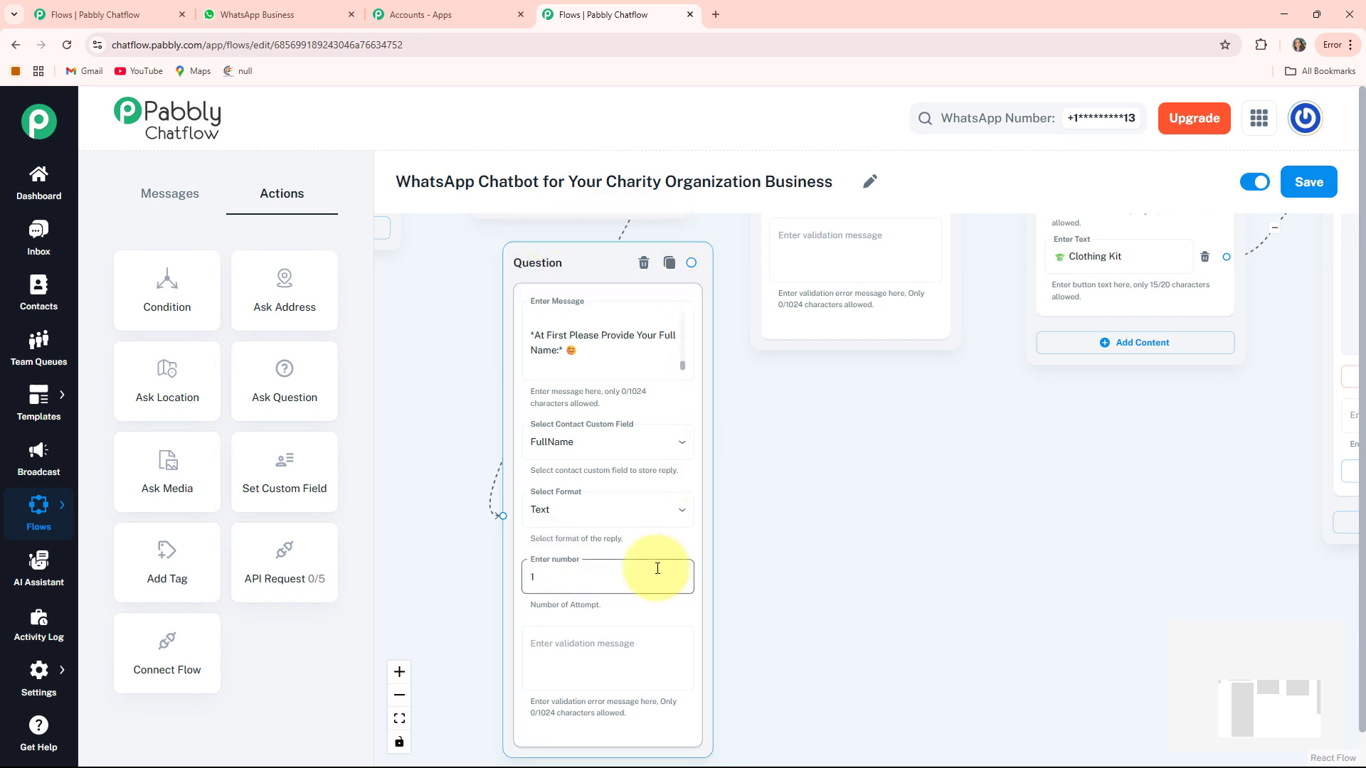
- Add another Ask Question node after the volunteer question with the weekday availability text
left_click(272, 387)
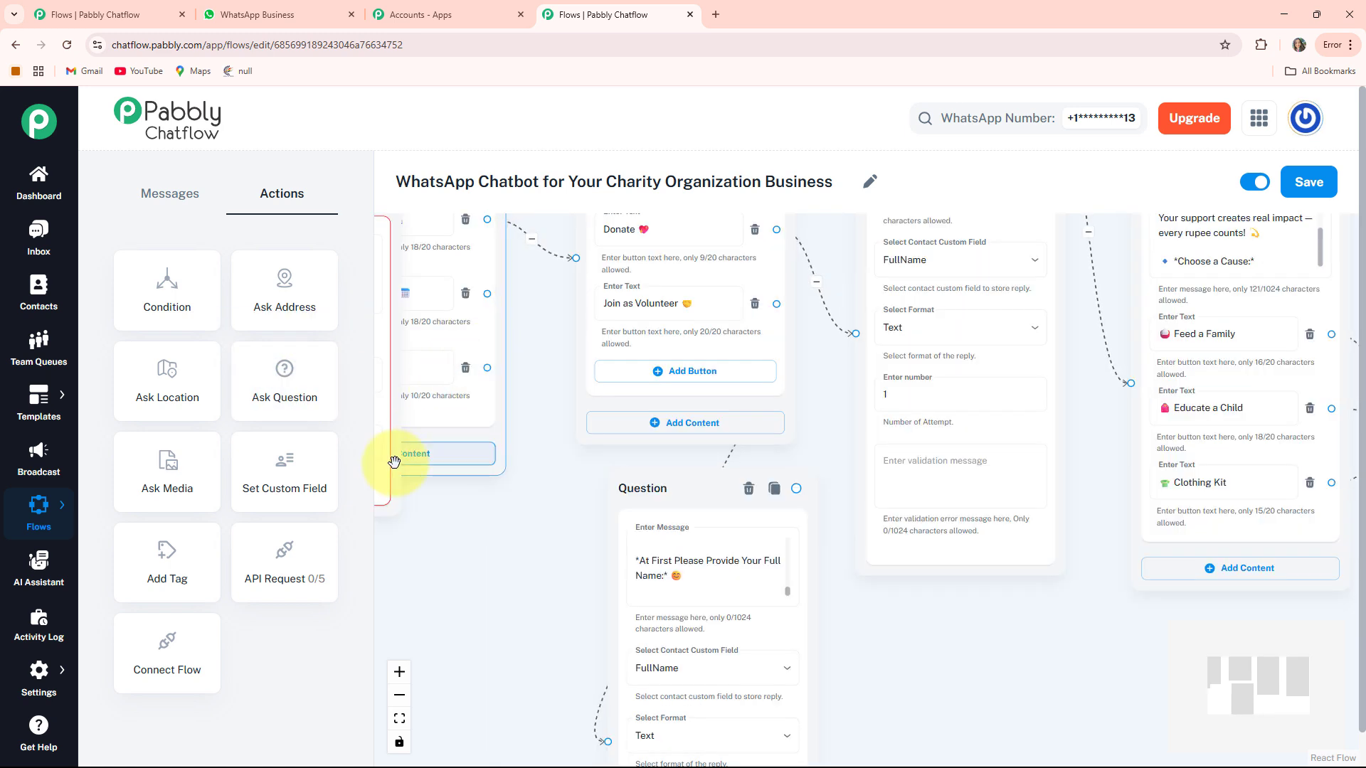
left_click_drag(393, 464, 614, 525)
left_click_drag(1075, 754, 1057, 636)
left_click_drag(1209, 536, 1109, 513)
left_click(847, 434)
key("ctrl+v")
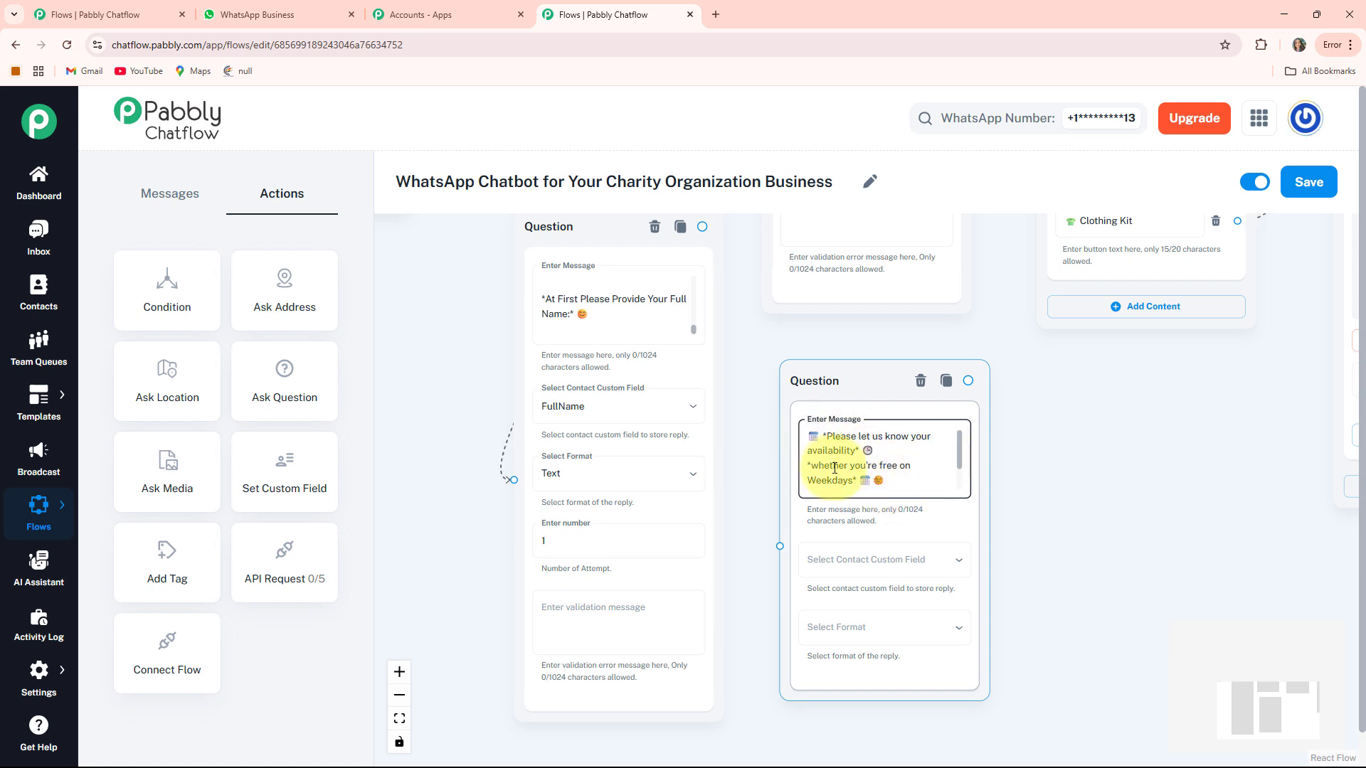
left_click(1095, 519)
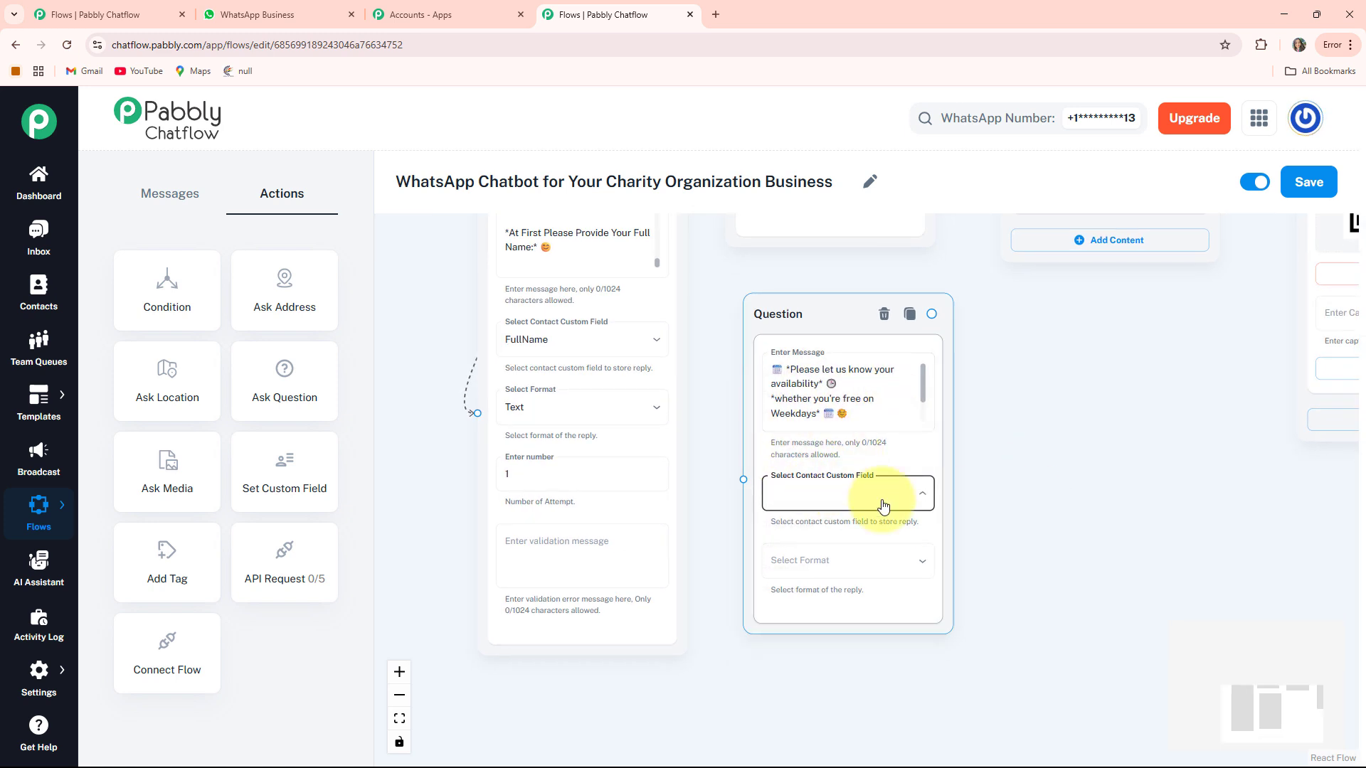
- Save the availability reply to DayAvailability with the Any format
left_click(879, 498)
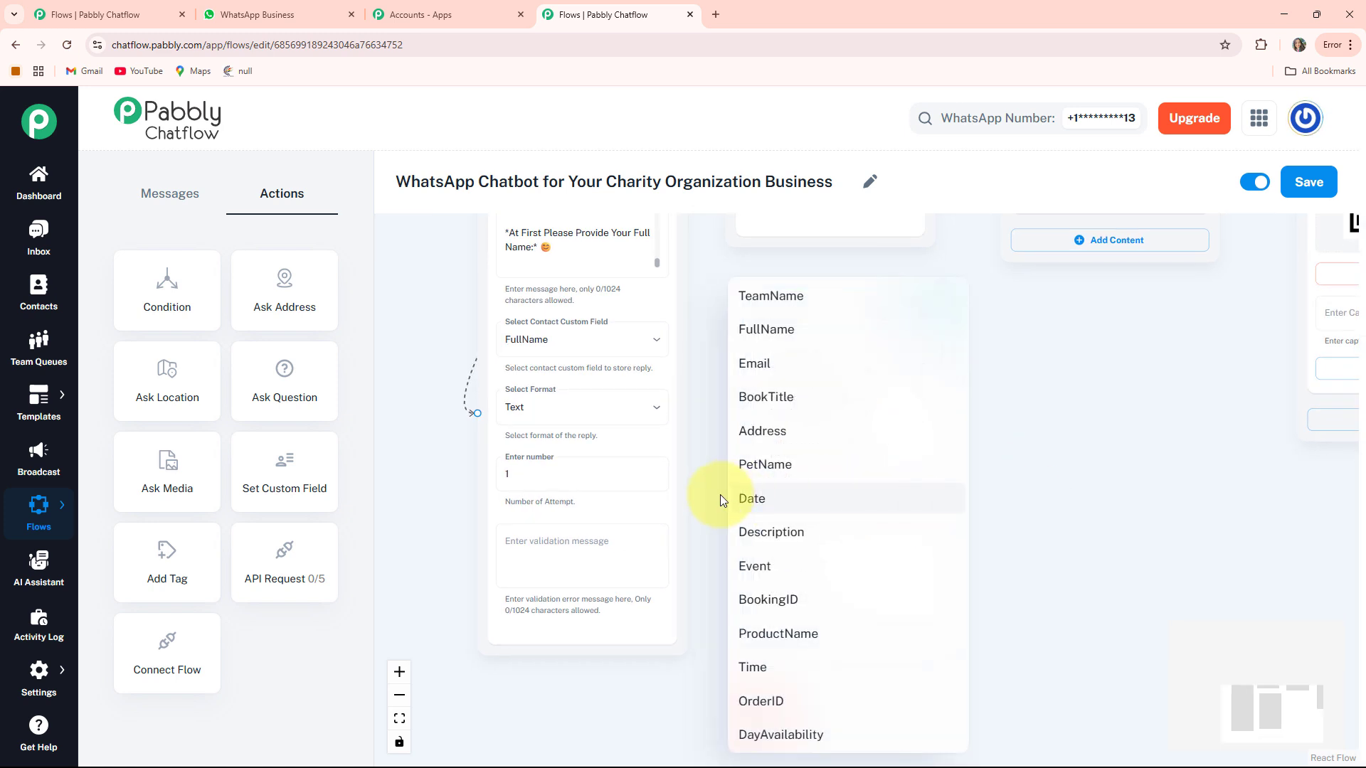
left_click(802, 744)
left_click(823, 566)
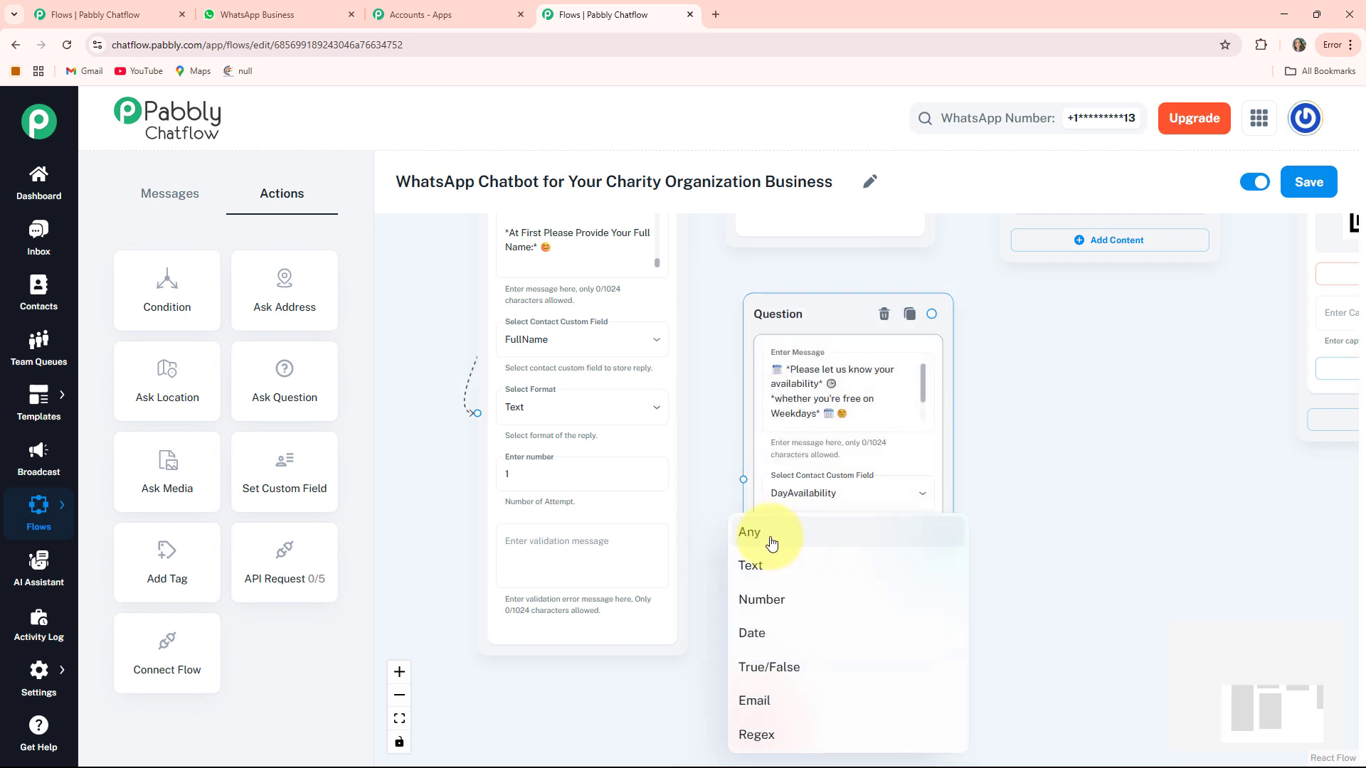
left_click(771, 543)
left_click_drag(714, 406, 743, 633)
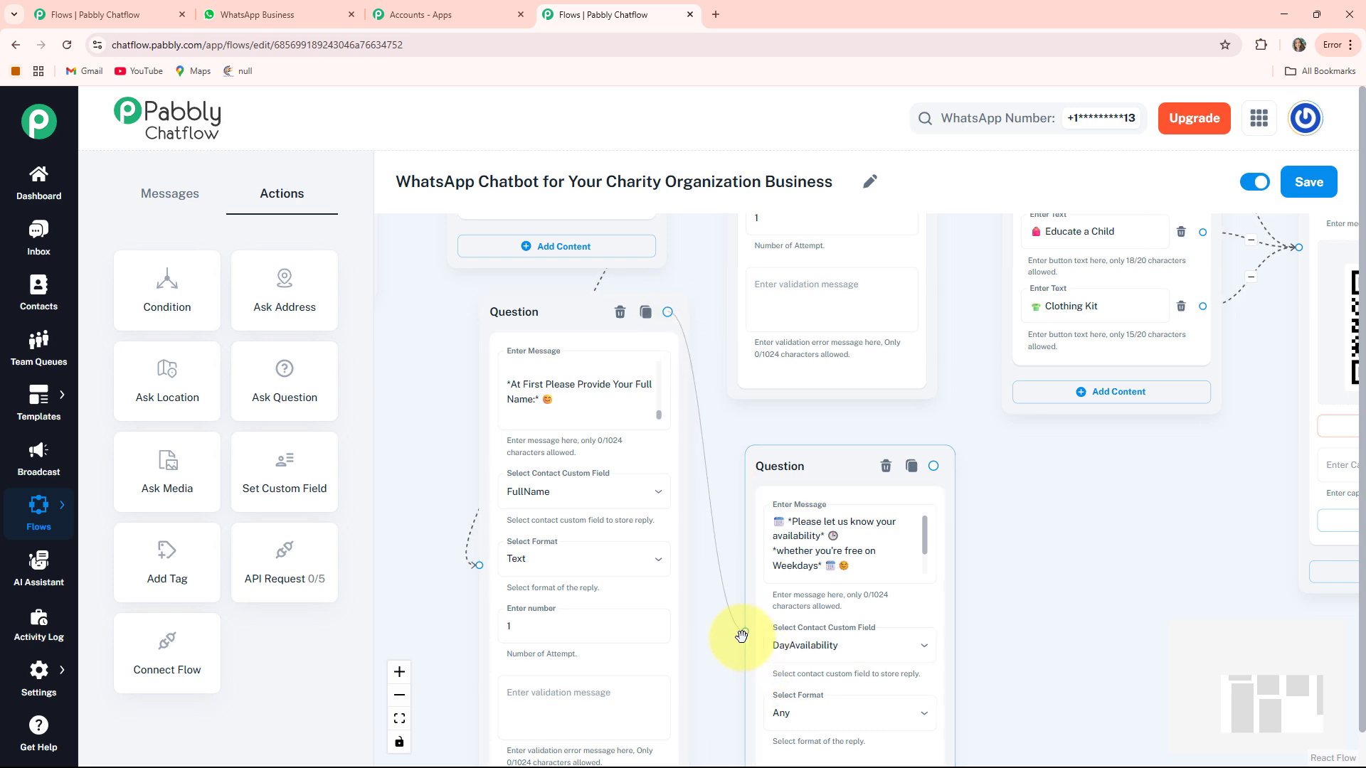
left_click_drag(1022, 601, 1001, 531)
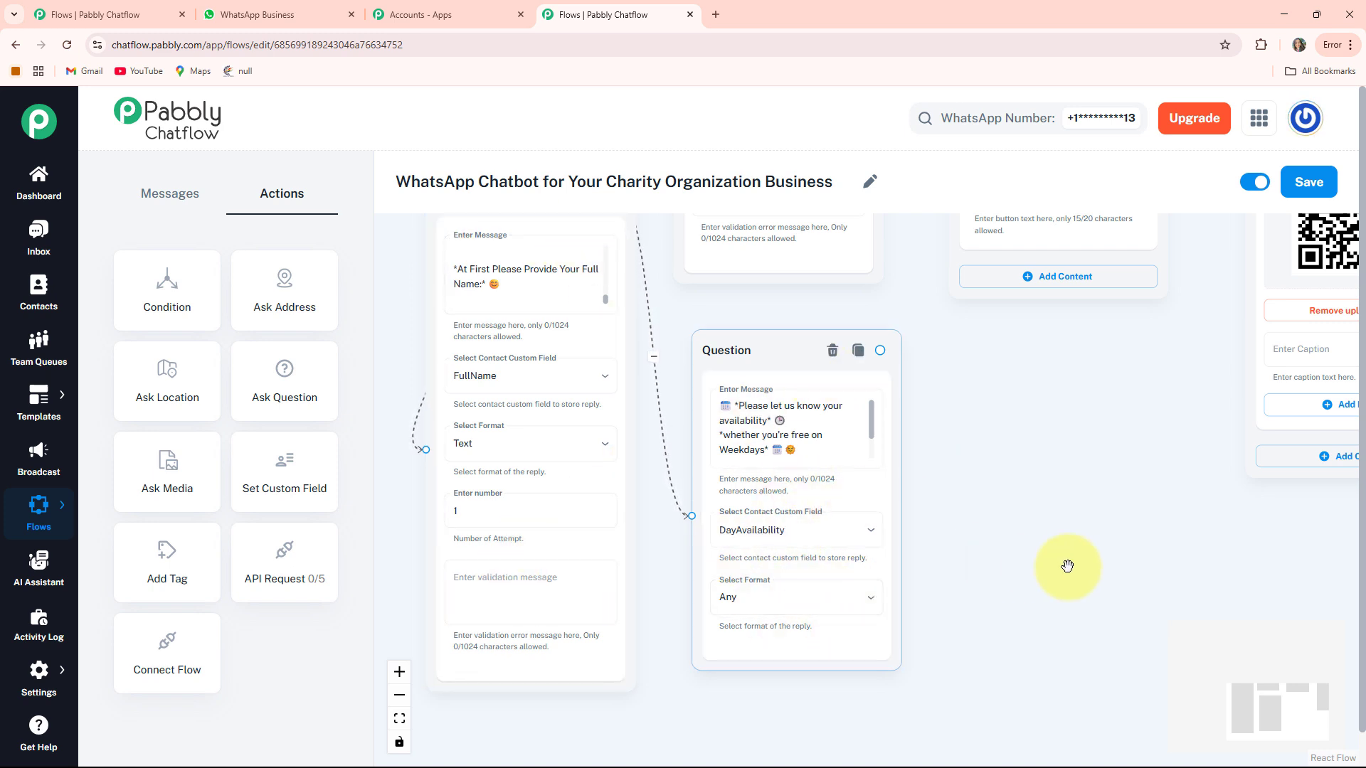
left_click_drag(1065, 570, 985, 528)
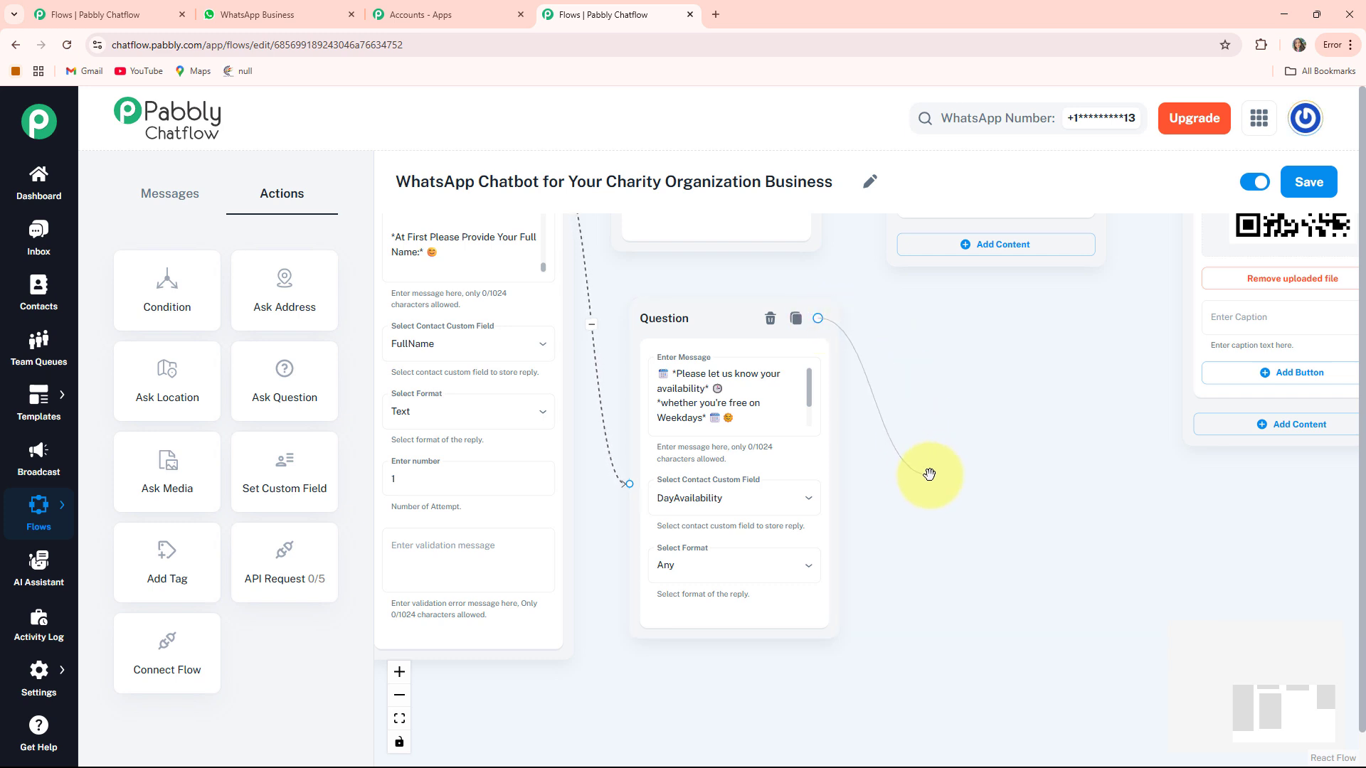
left_click_drag(929, 475, 930, 476)
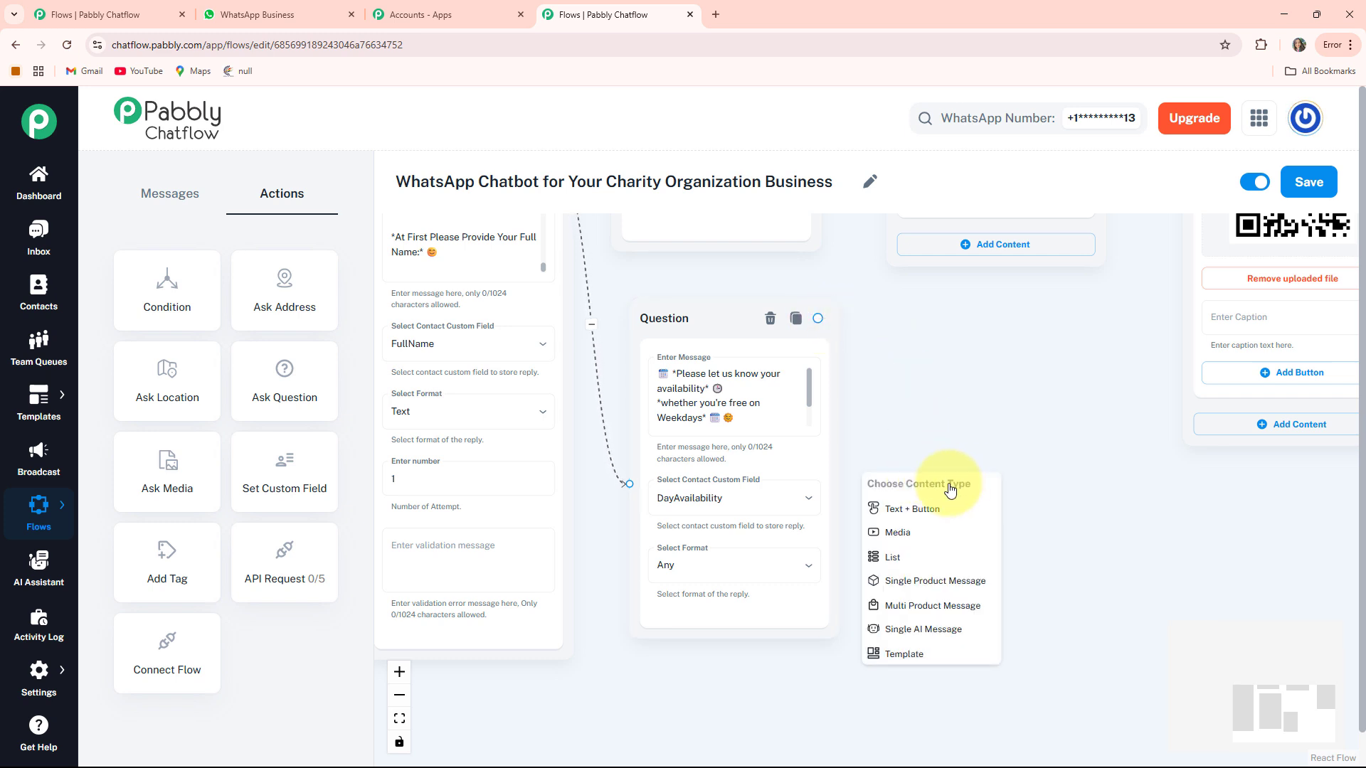
- Add a Text + Button message after the availability question thanking the volunteer by $FullName and confirming registration
left_click(919, 518)
left_click_drag(924, 498, 954, 377)
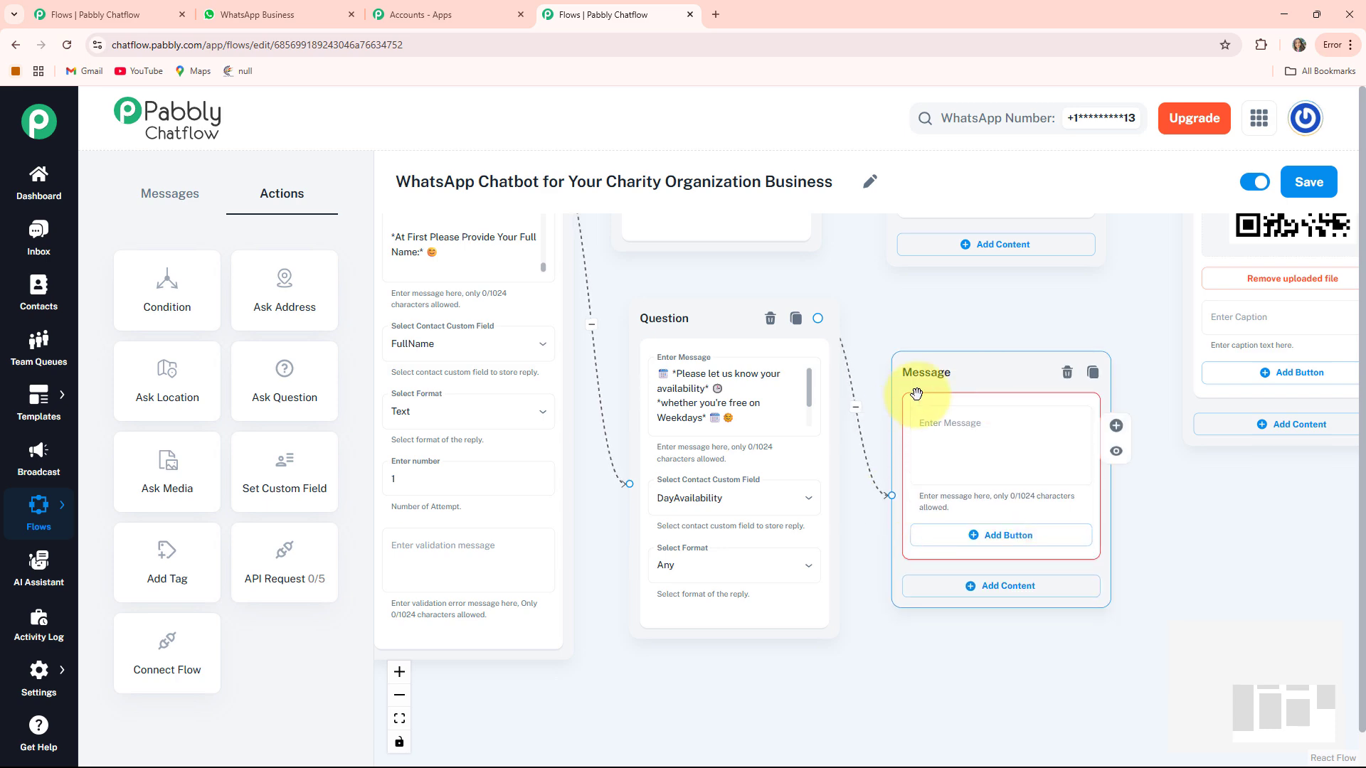
scroll(1099, 562, "right", 3)
scroll(875, 430, "up", 3)
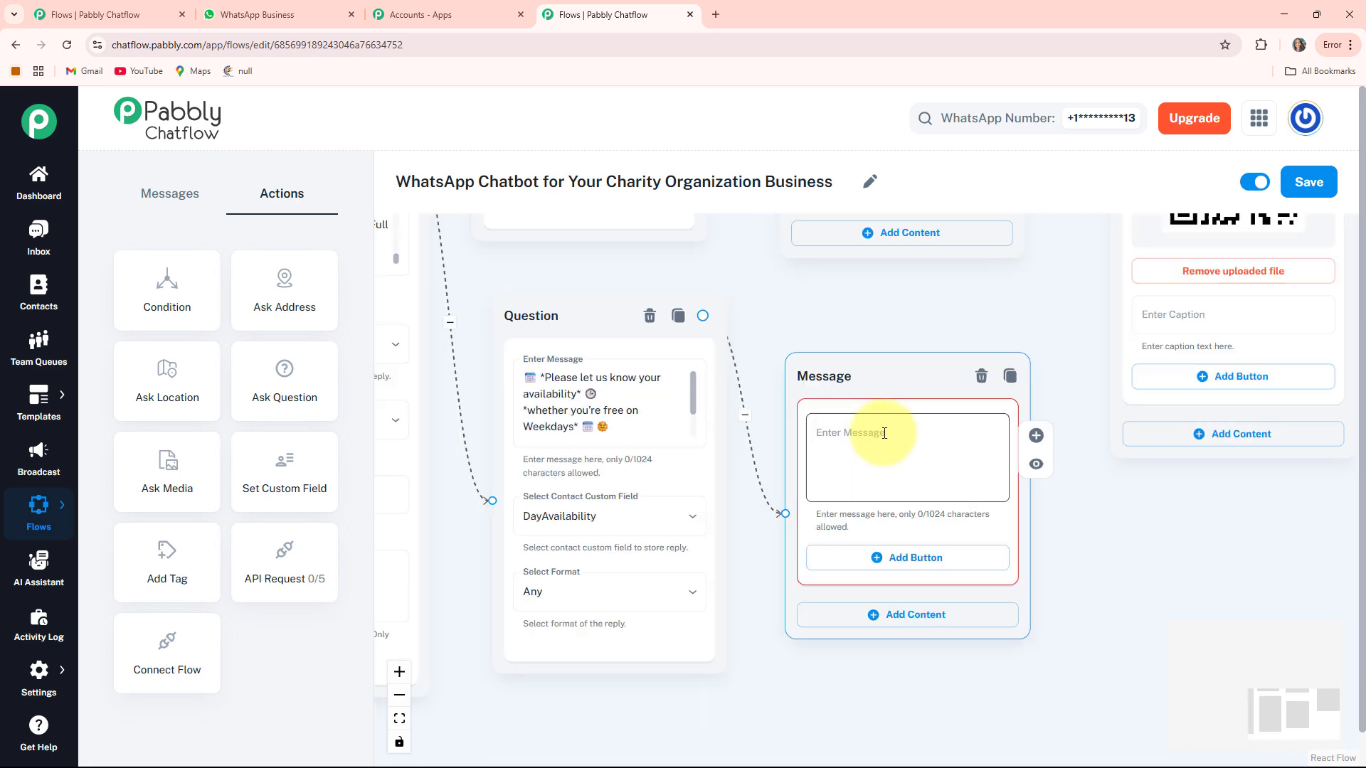
left_click(884, 433)
key("ctrl+v")
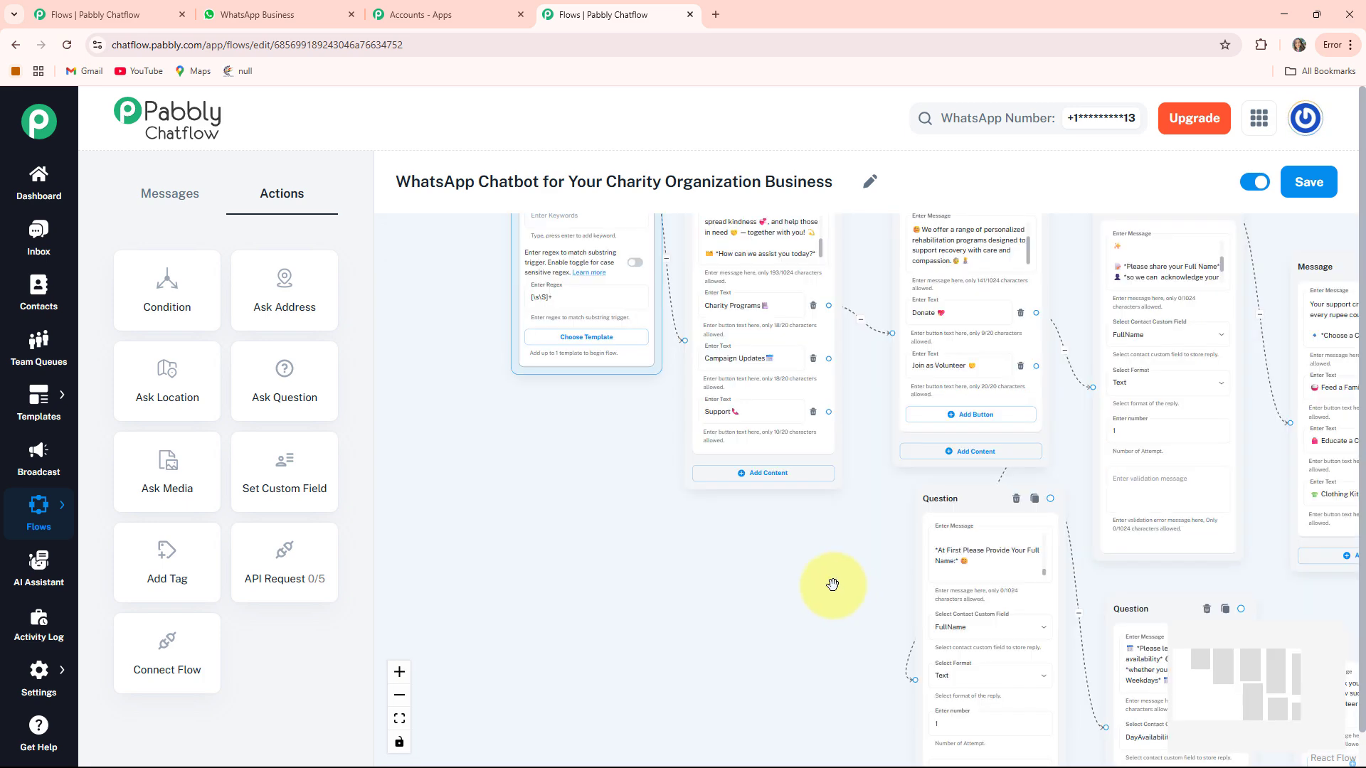
- Connect Campaign Updates to a new Text + Button message listing campaigns, including the 25 young eco-volunteers campaign
left_click_drag(856, 598, 781, 613)
left_click_drag(541, 332, 582, 442)
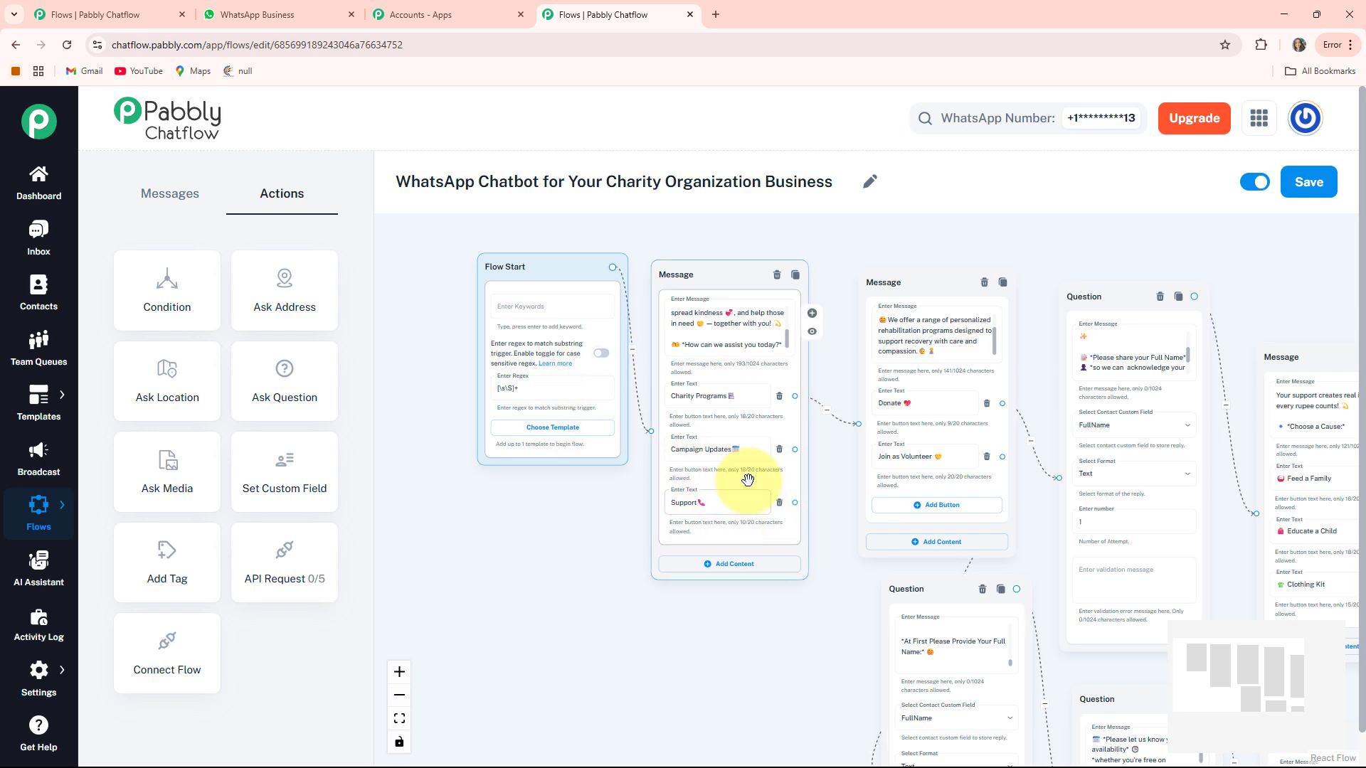
scroll(748, 480, "up", 1)
scroll(697, 462, "up", 2)
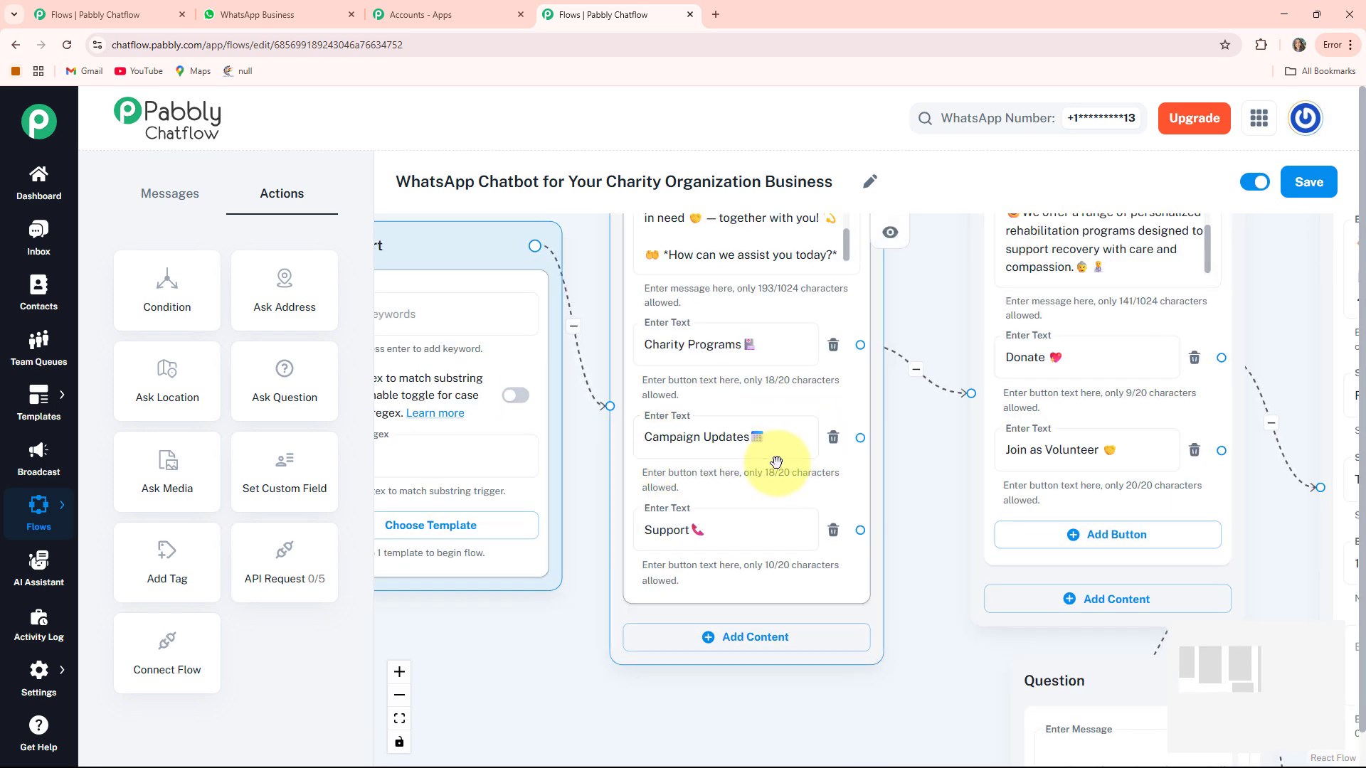
left_click_drag(924, 537, 833, 451)
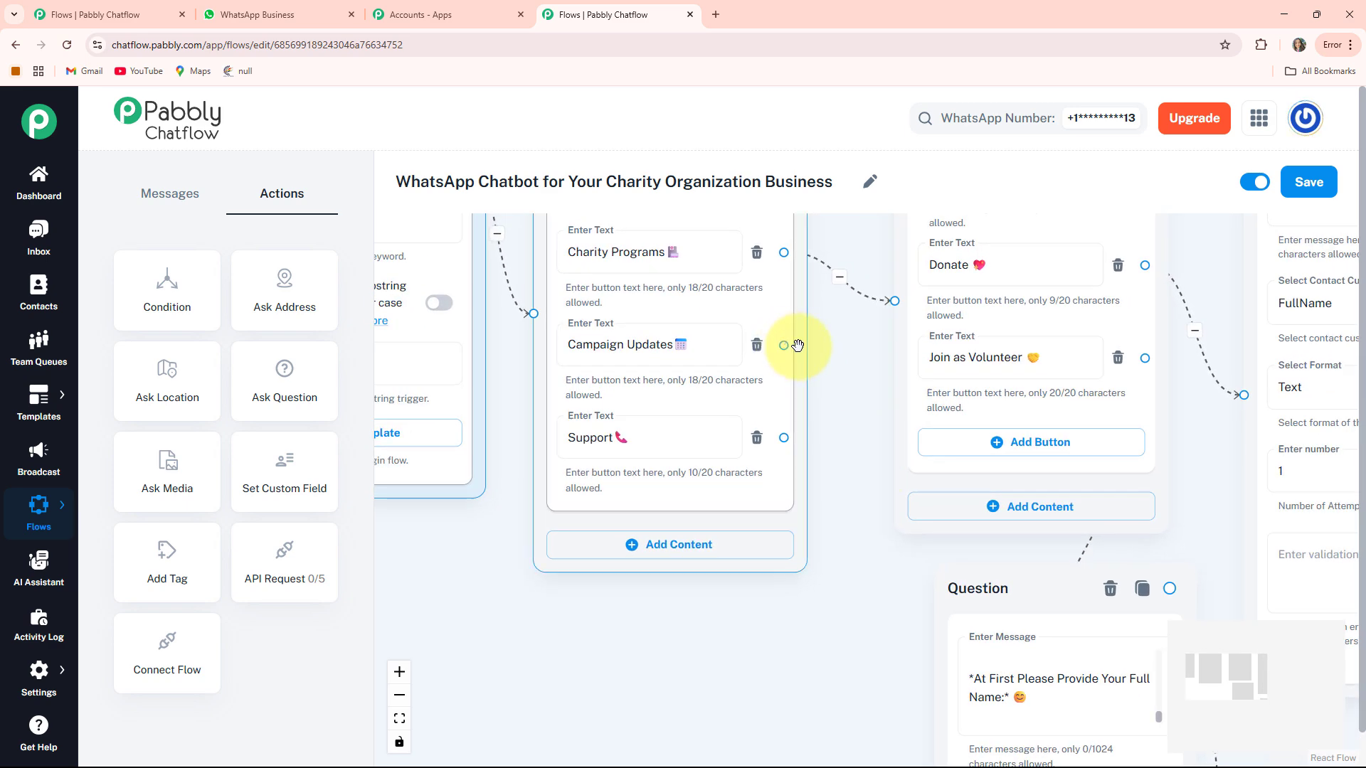
left_click_drag(797, 345, 459, 662)
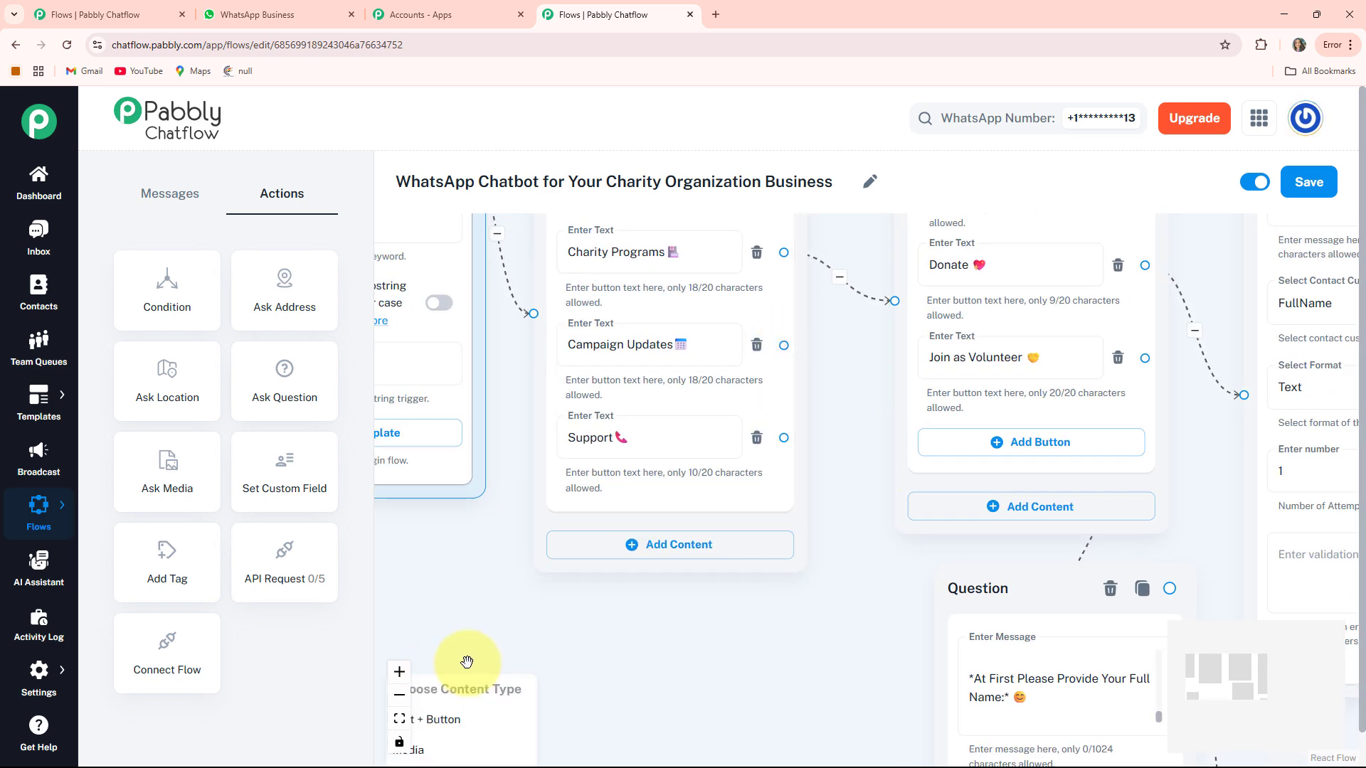
left_click(462, 721)
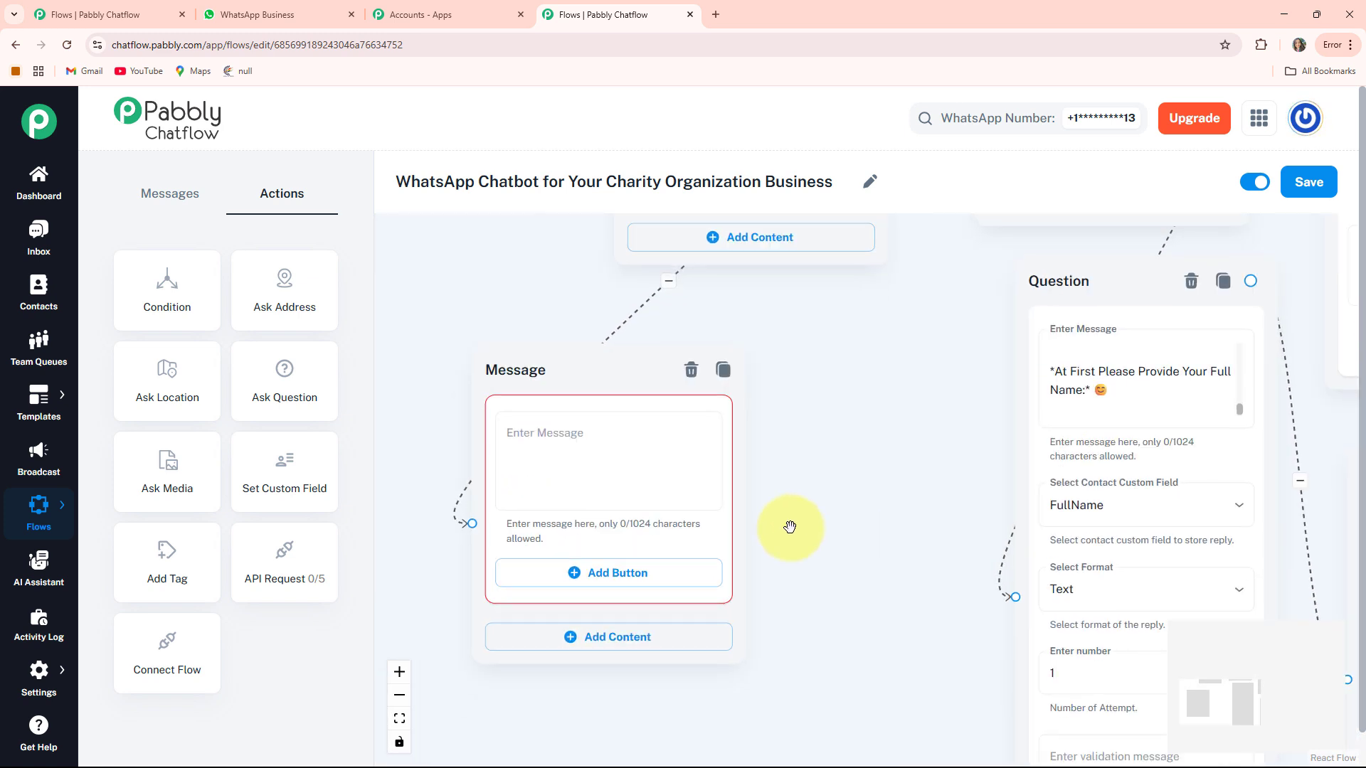
left_click(556, 421)
key("ctrl+v")
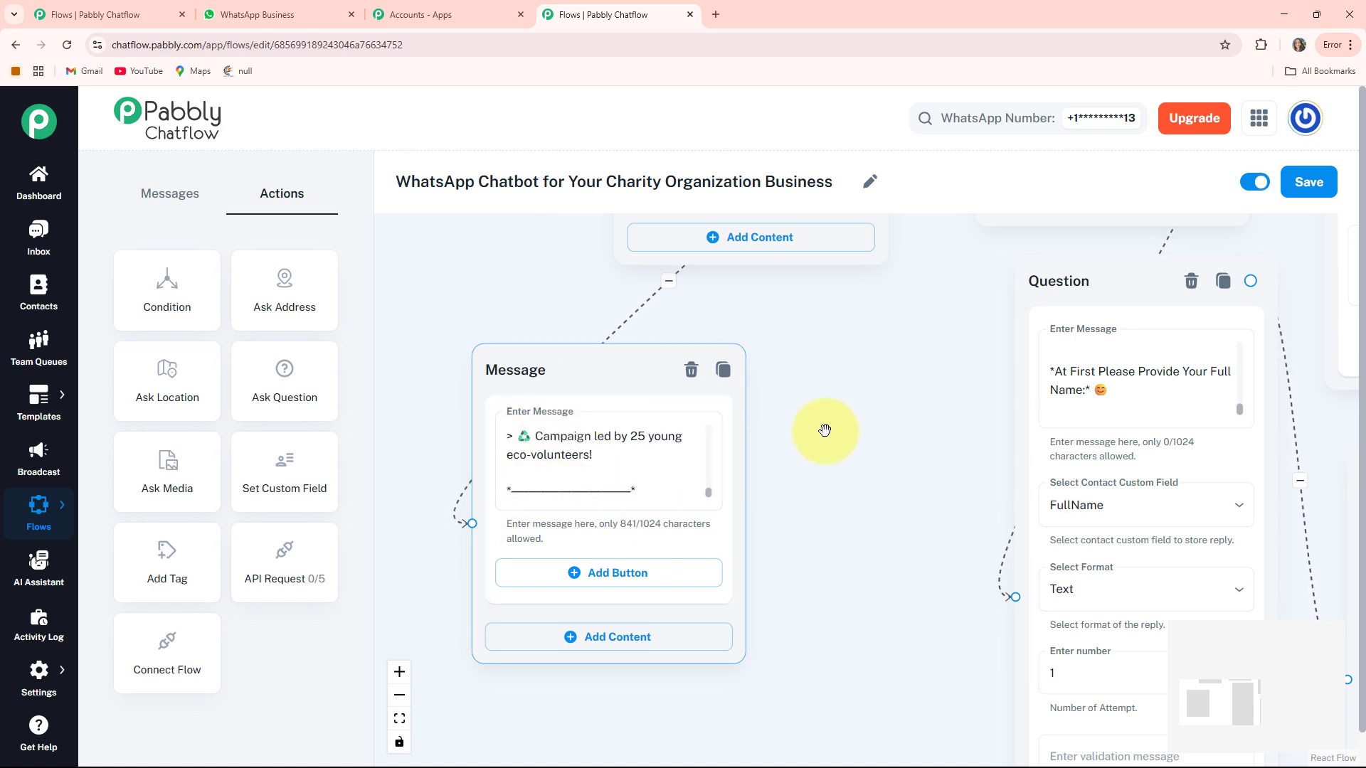
left_click_drag(827, 427, 792, 701)
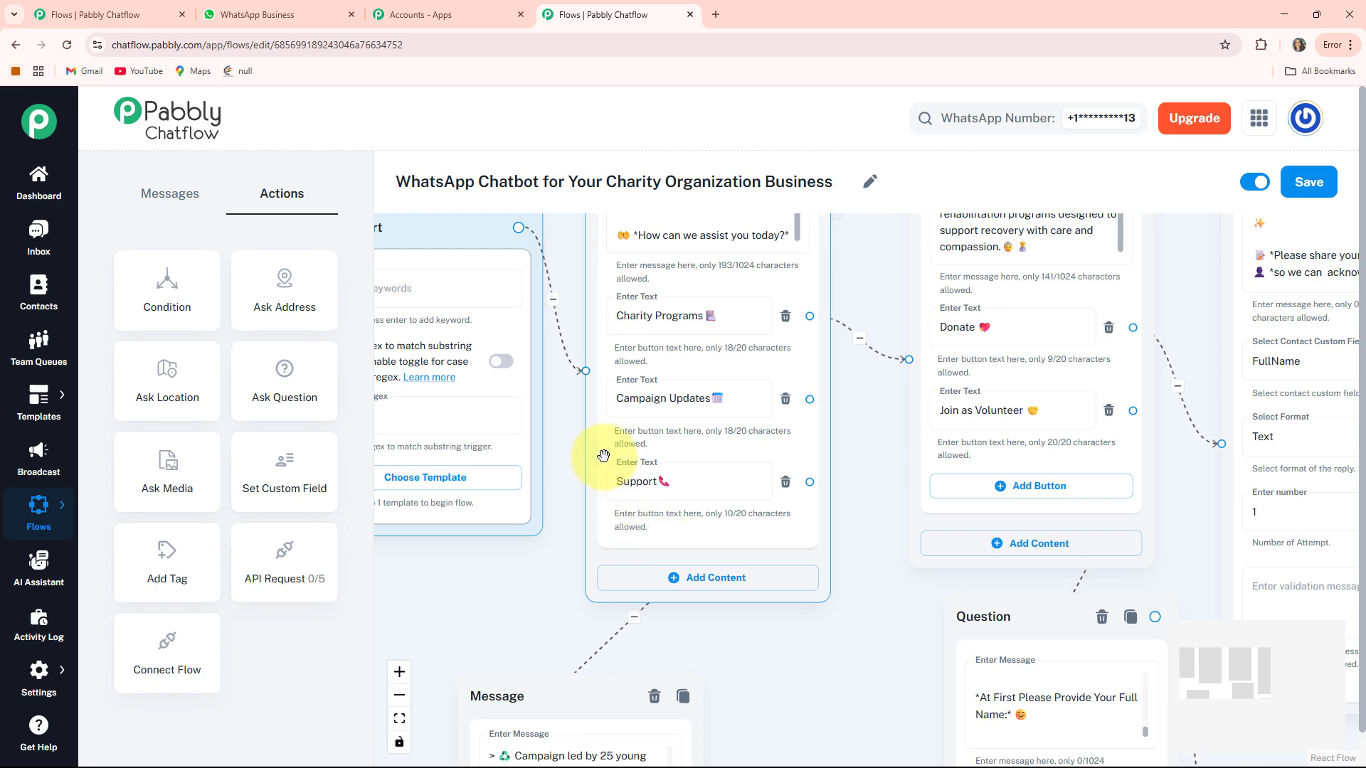
- Connect Support to a new message saying HopeBridge Foundation is always just a message away, then fit the view
left_click_drag(734, 620, 660, 510)
left_click_drag(460, 558, 491, 501)
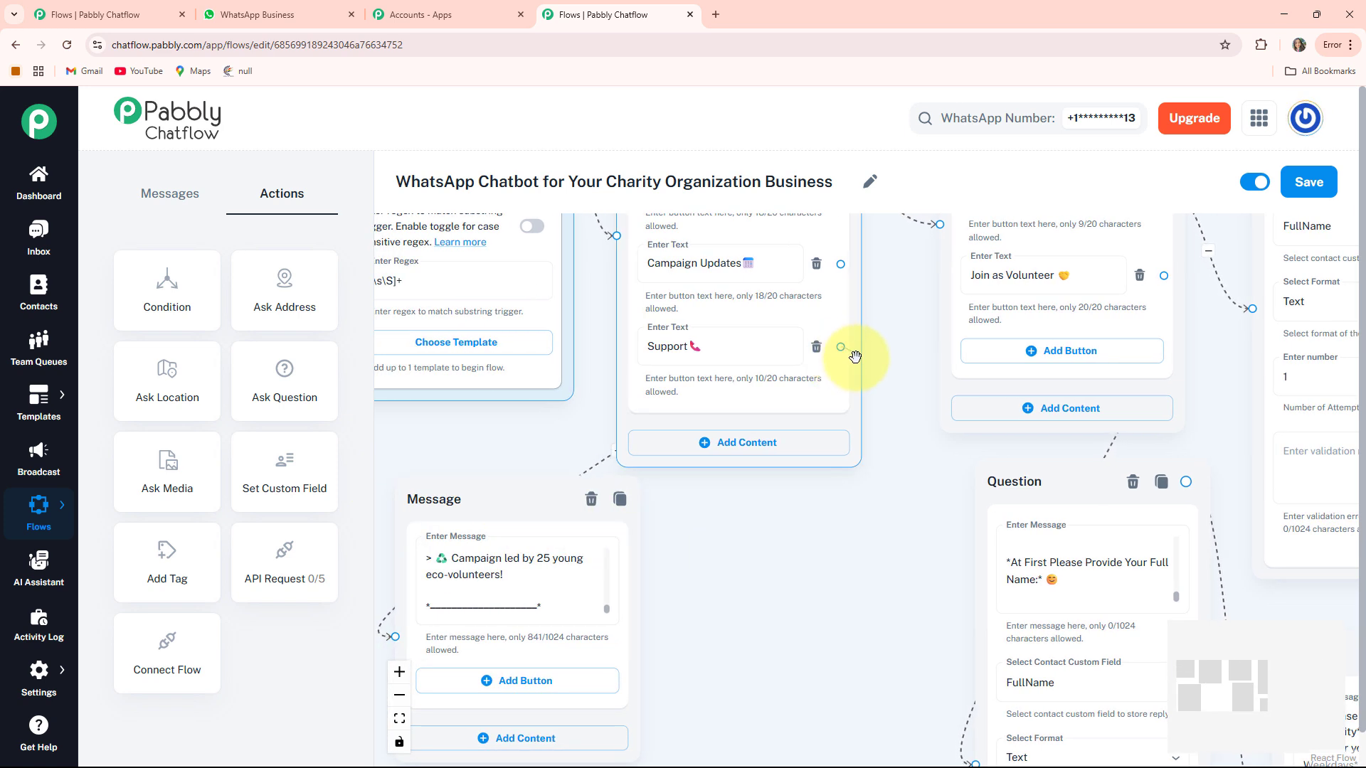
left_click(820, 448)
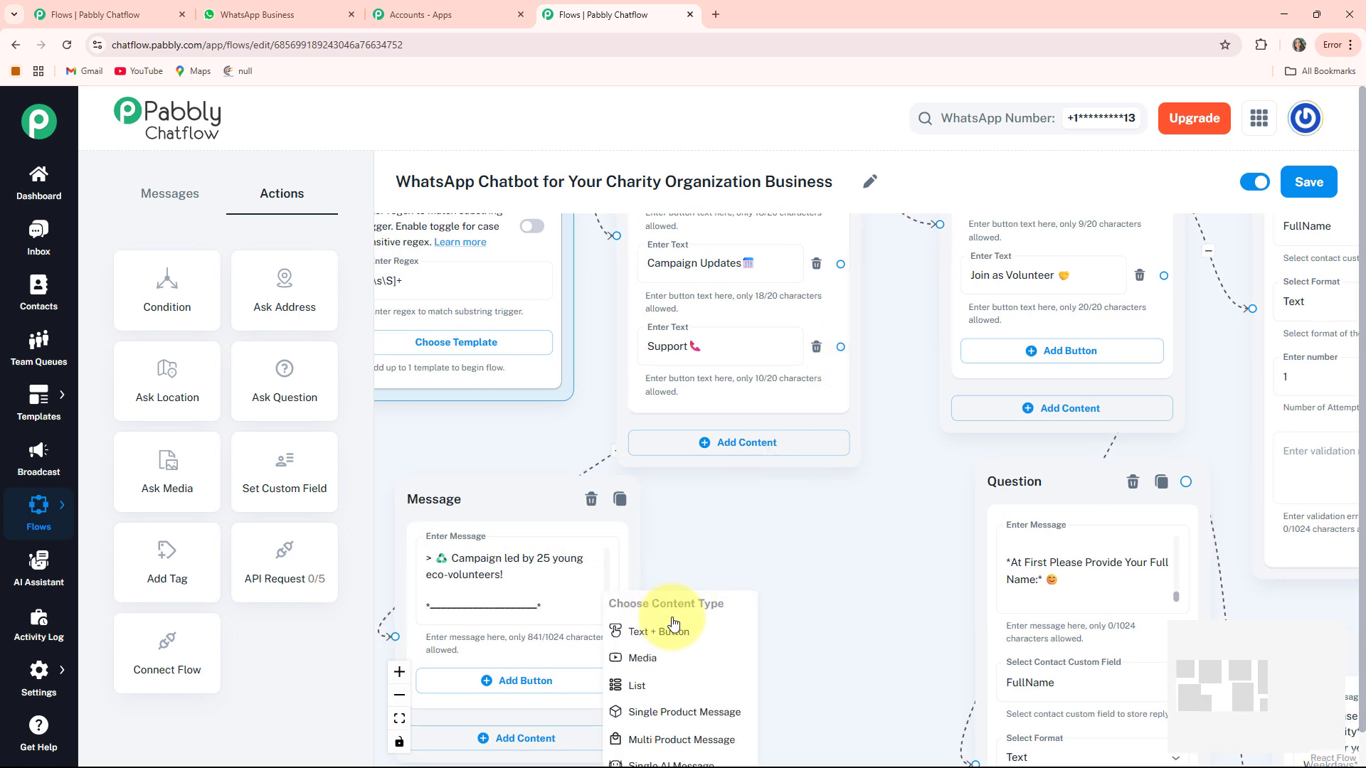
left_click(664, 632)
left_click_drag(695, 619, 758, 527)
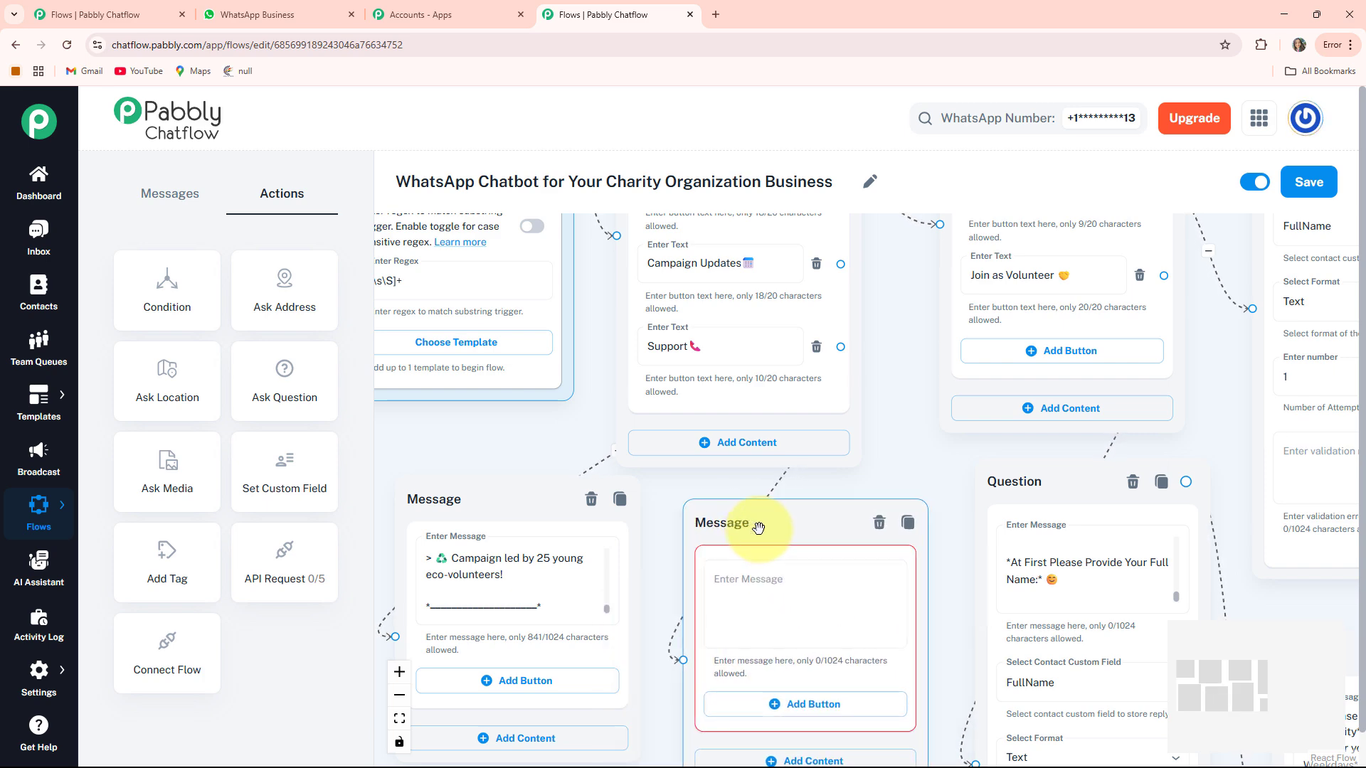
left_click_drag(921, 437, 897, 356)
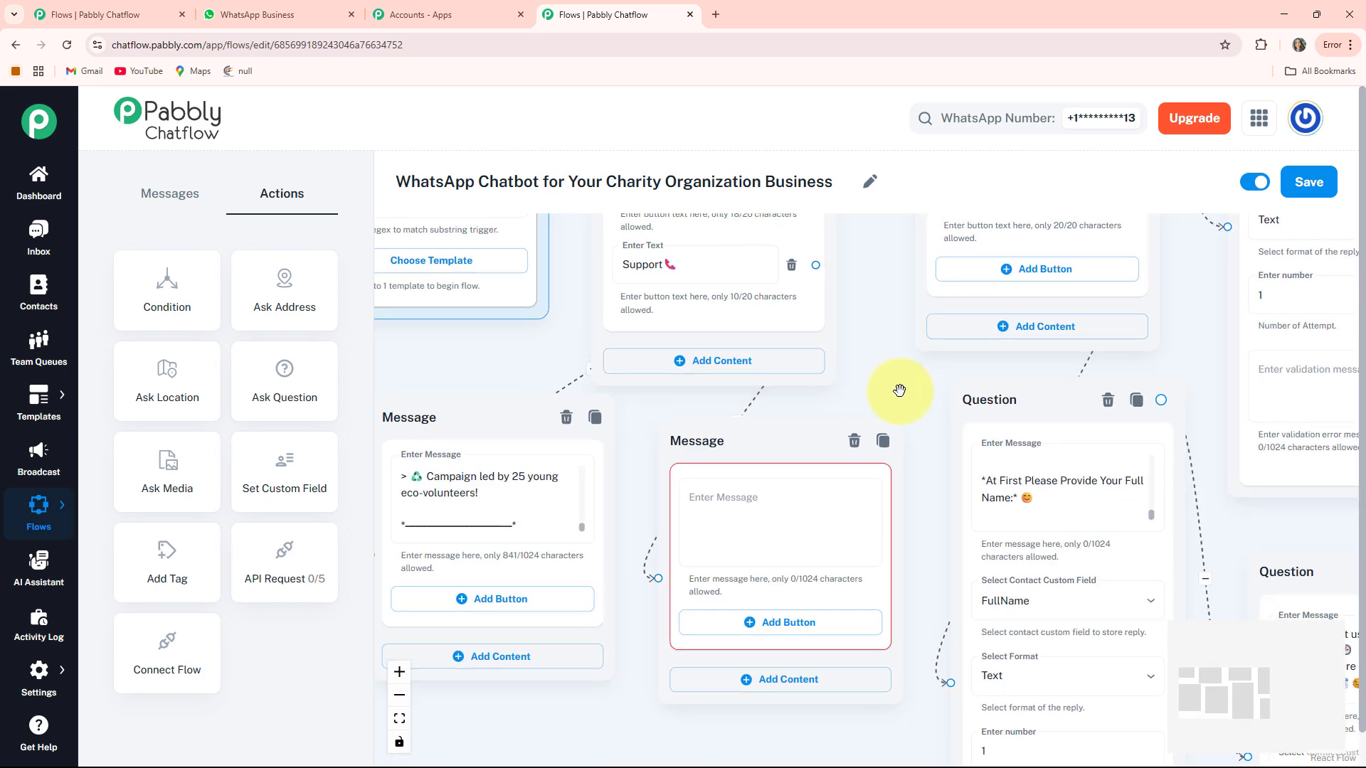
left_click(754, 511)
key("ctrl+v")
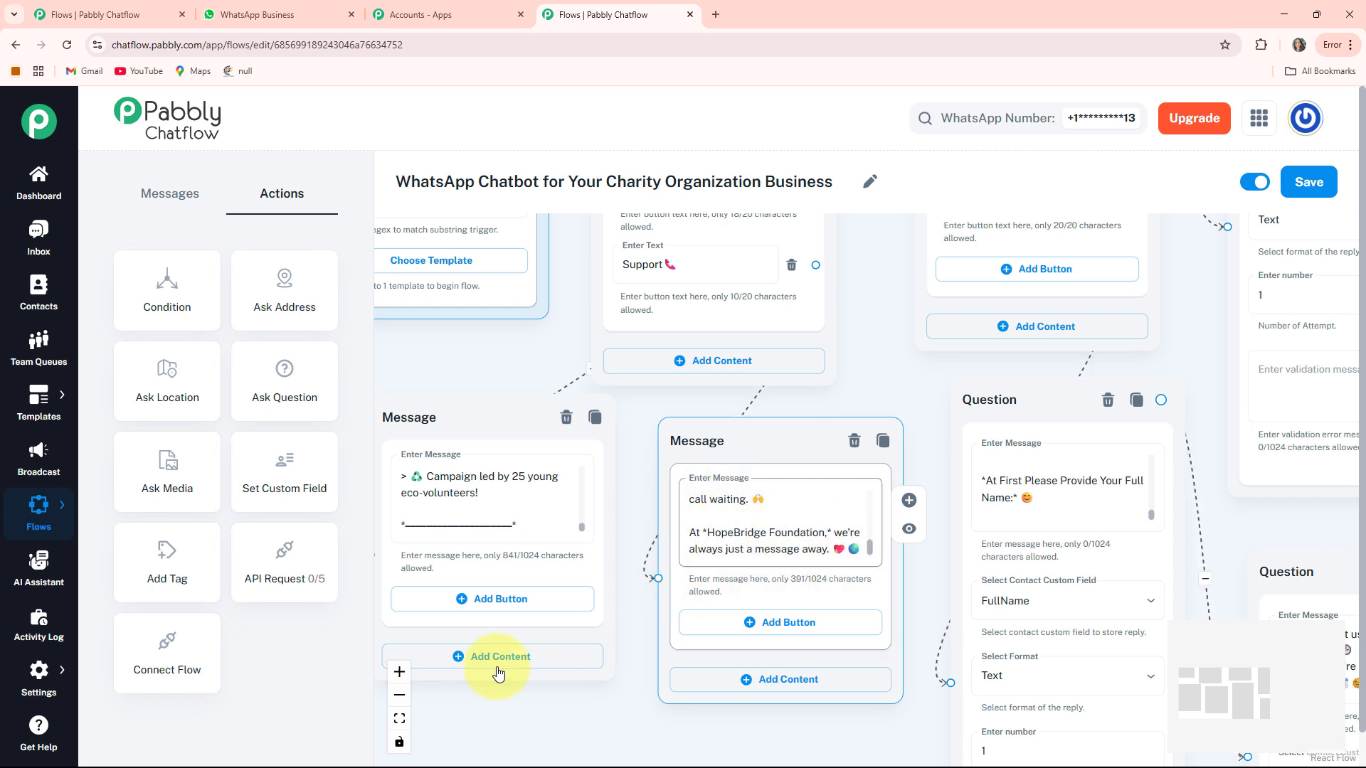
left_click(399, 720)
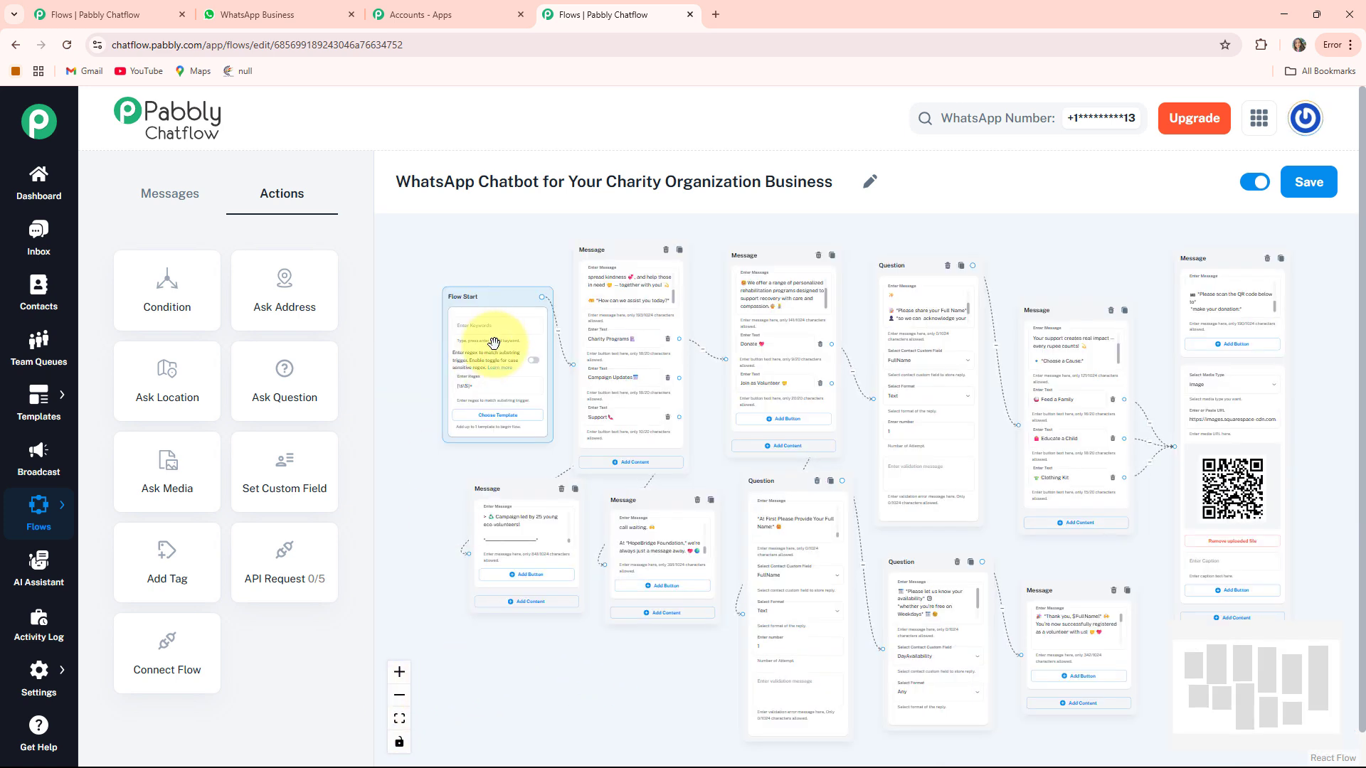
- Nudge Flow Start left, save the charity flow, and return to the WhatsApp Web chat tab
left_click_drag(510, 298, 487, 298)
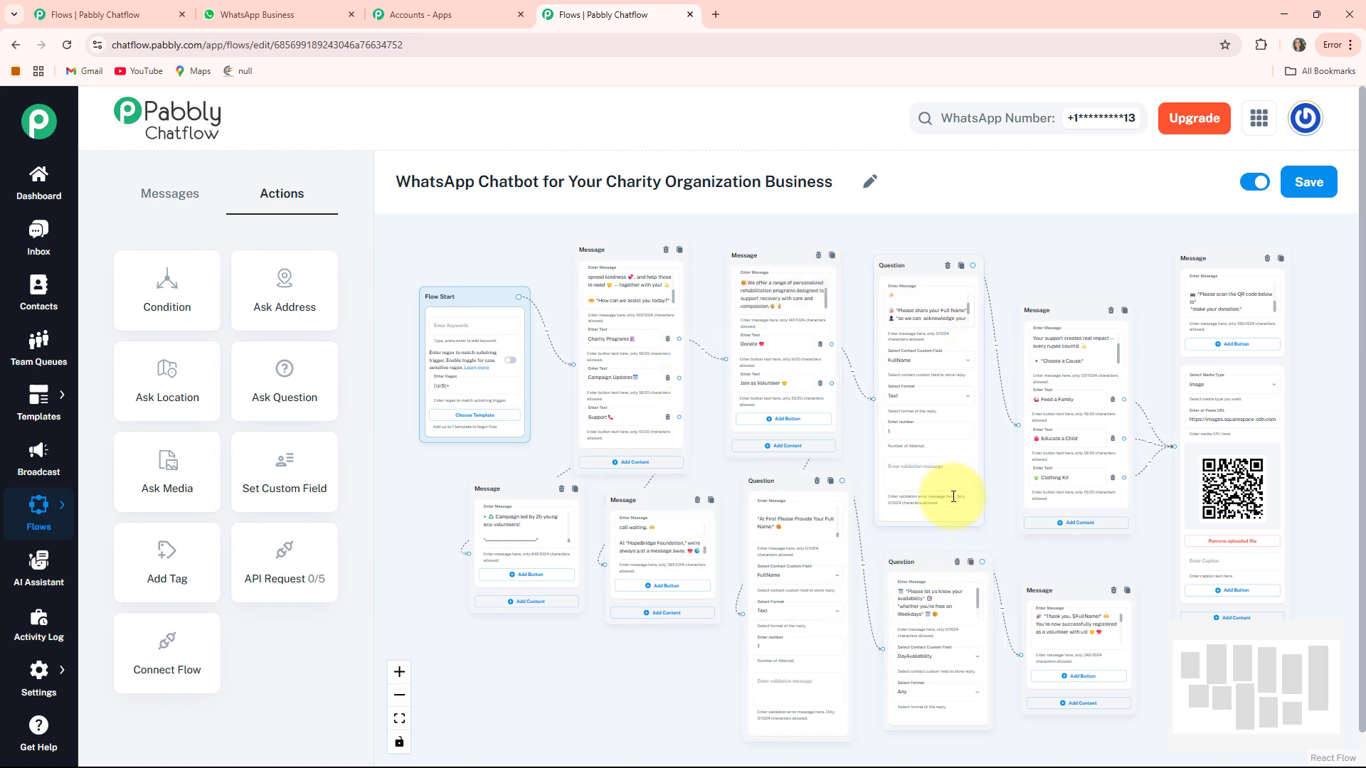
left_click(1305, 189)
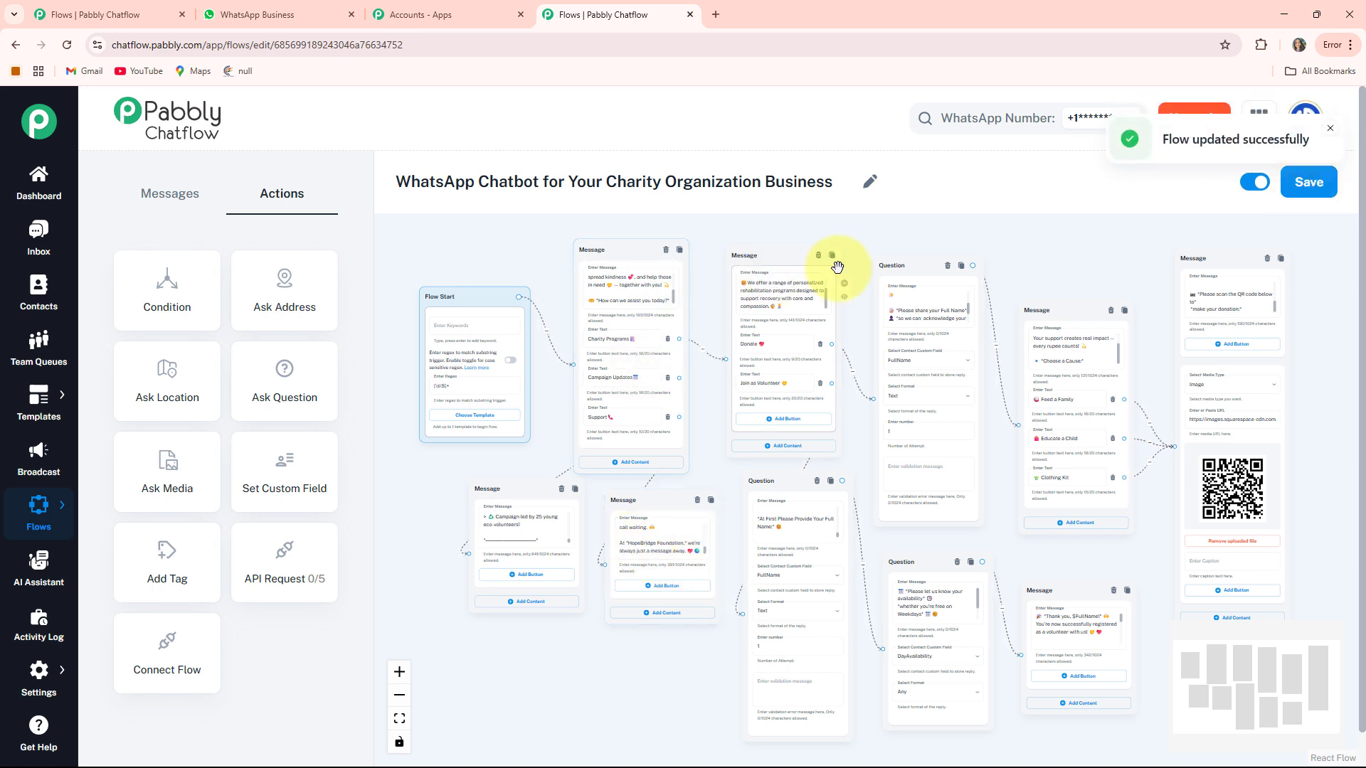
left_click(280, 10)
scroll(835, 497, "up", 14)
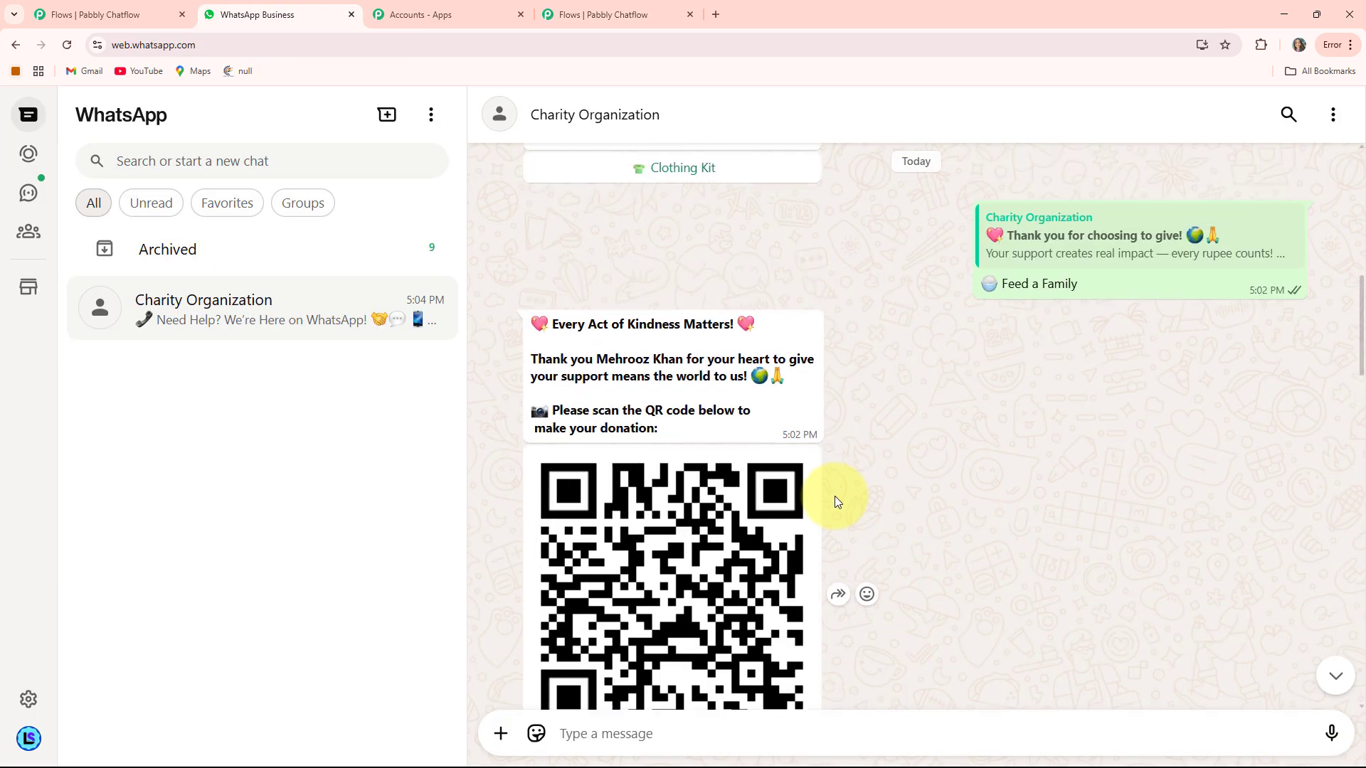
scroll(834, 497, "up", 3)
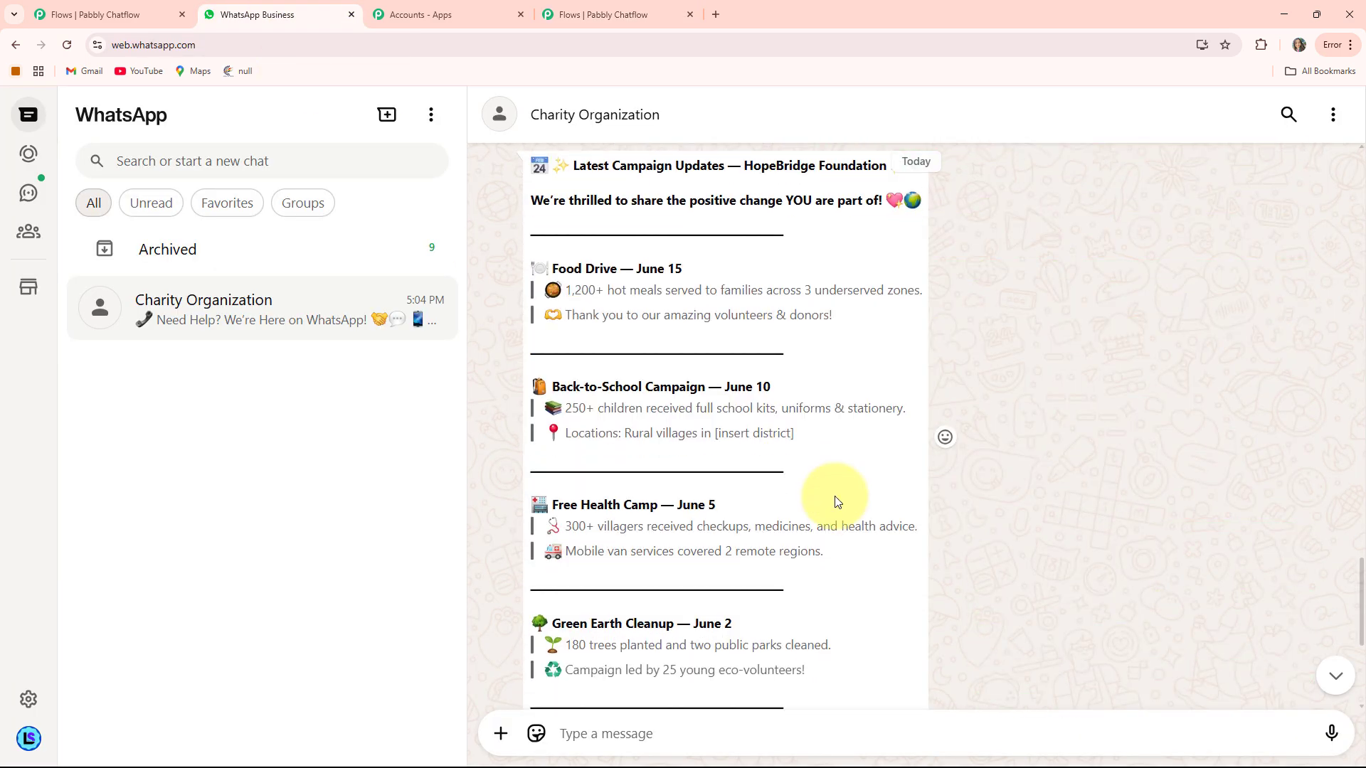
scroll(835, 496, "up", 5)
scroll(836, 502, "down", 9)
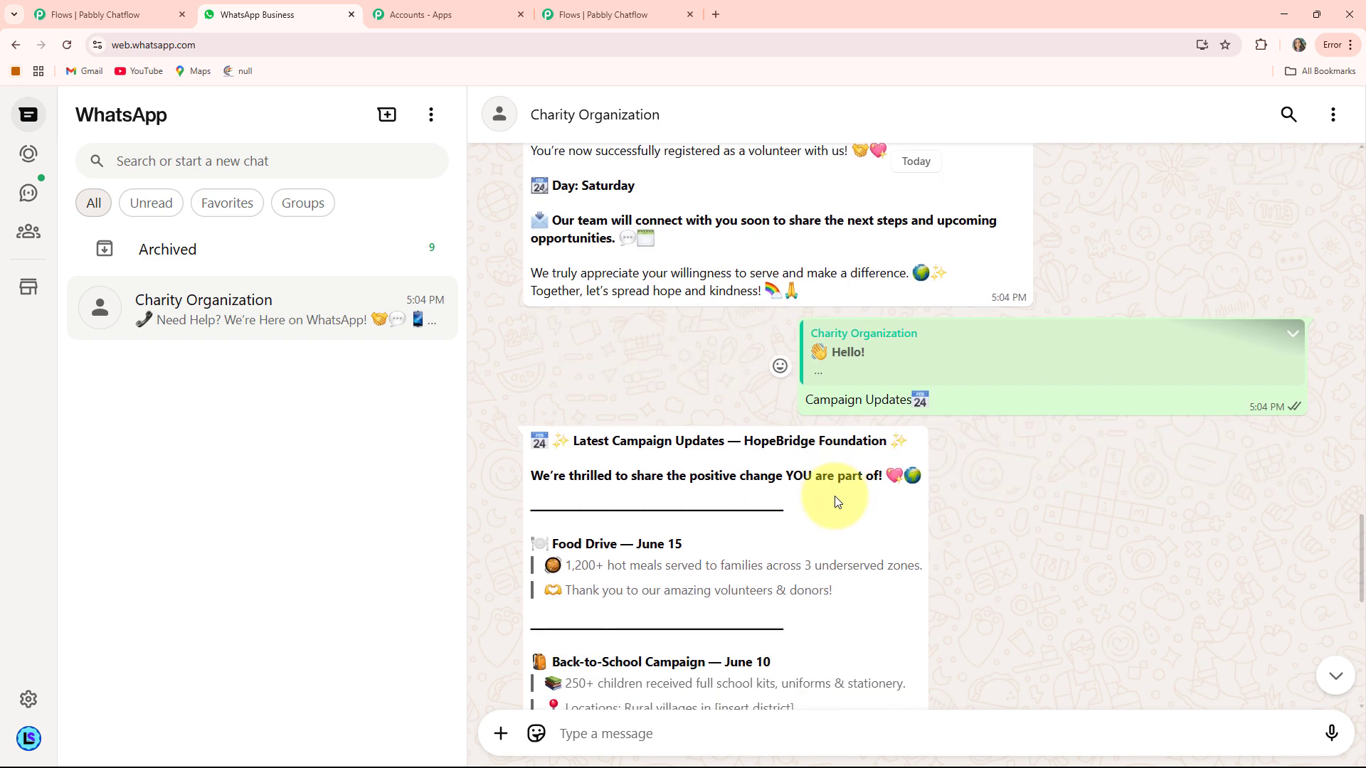
scroll(836, 501, "up", 11)
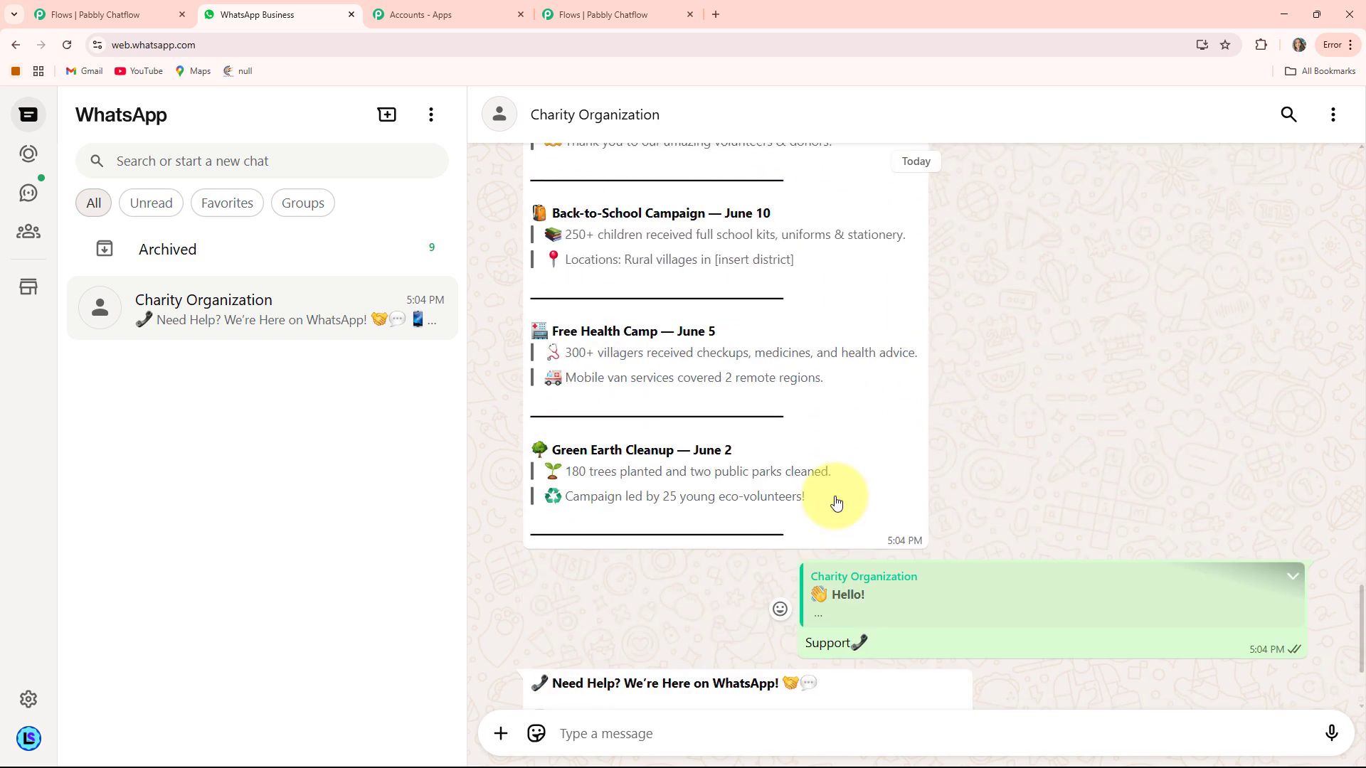
scroll(836, 501, "up", 3)
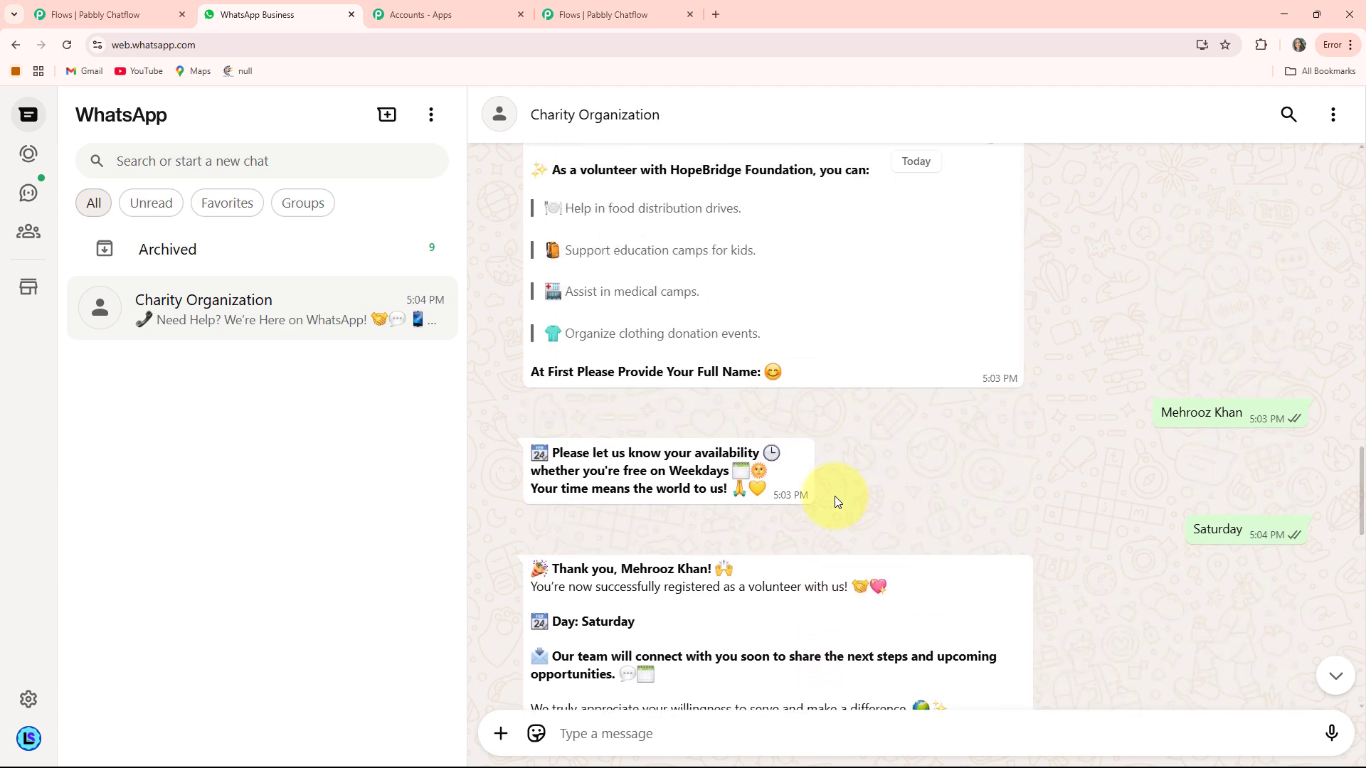
scroll(906, 508, "up", 7)
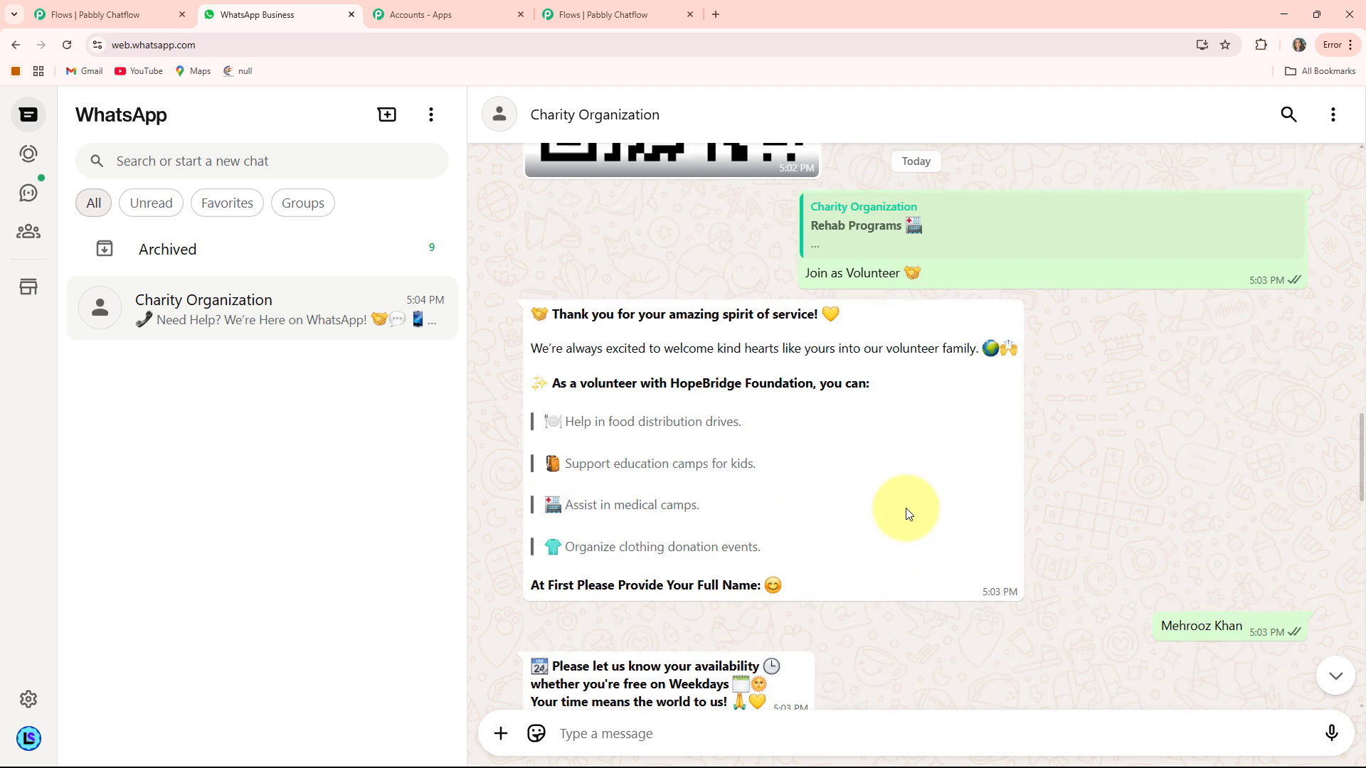